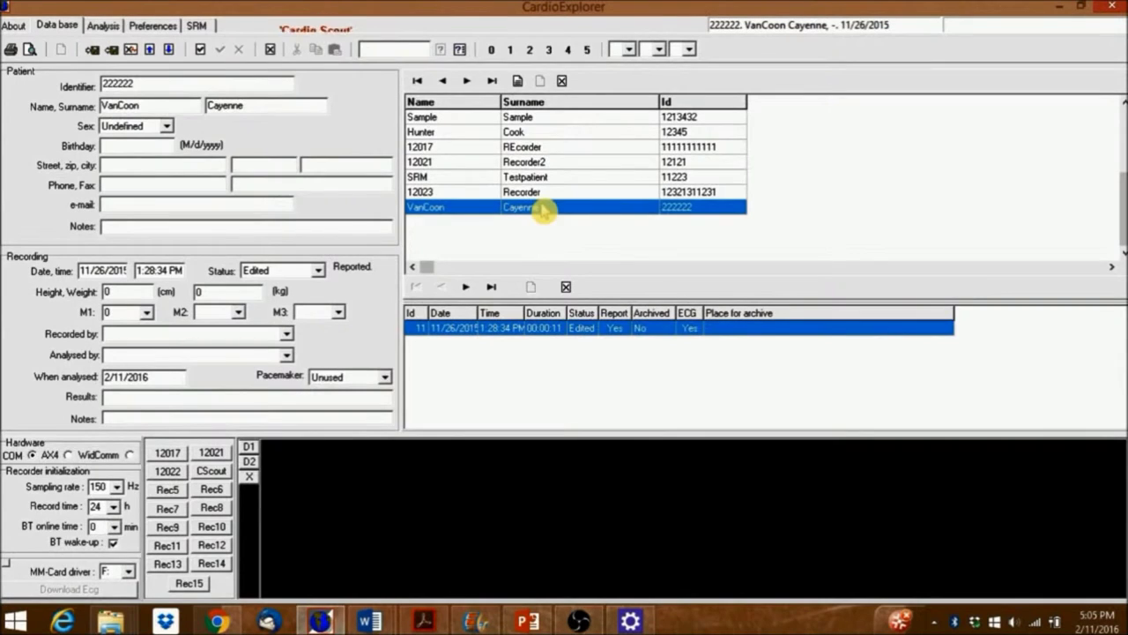
Bring up the action menu for the patient's 11/26/2015 Holter recording.
{"action": "right_click", "coordinate": [623, 338]}
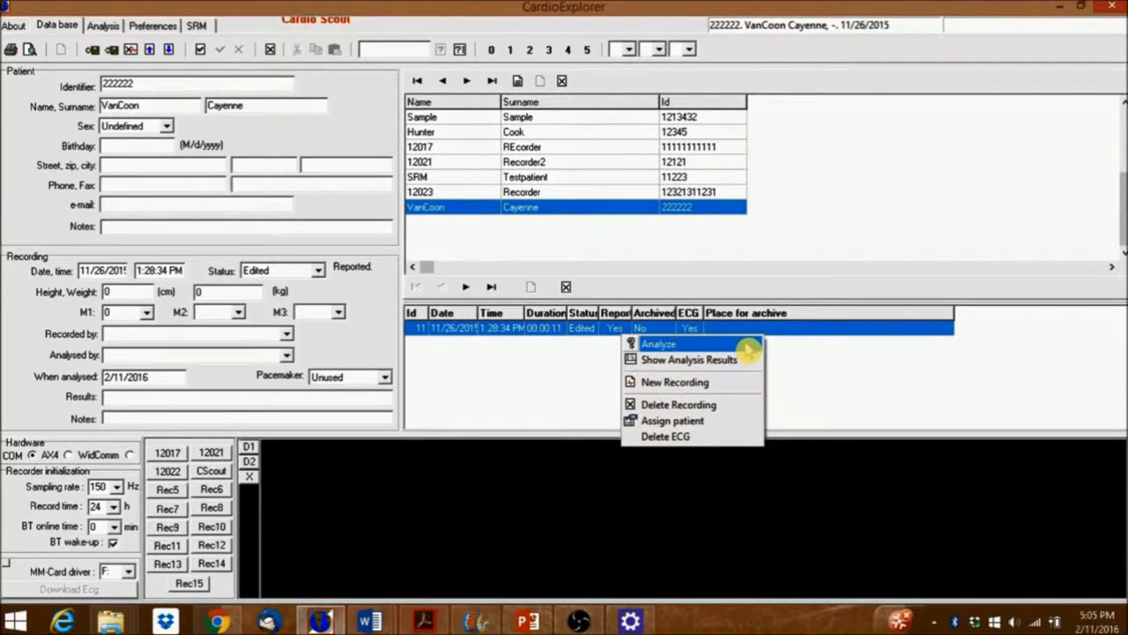
Run Analyze on the 11/26/2015 recording and view its event timeline and ECG strip.
{"action": "left_click", "coordinate": [746, 346]}
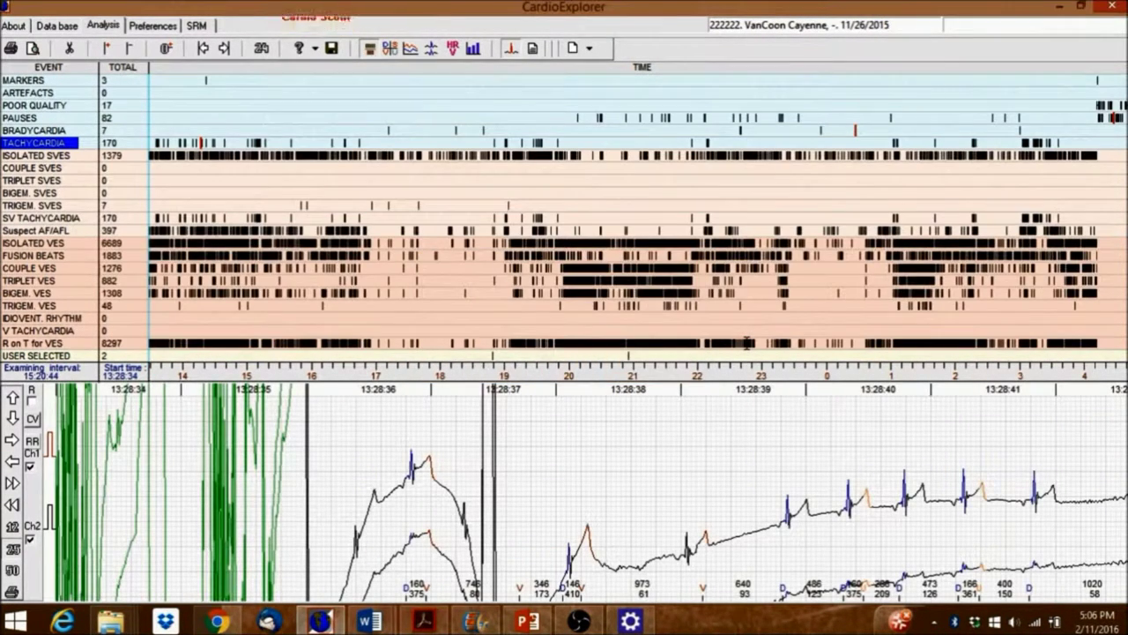
{"action": "left_click", "coordinate": [684, 386]}
{"action": "mouse_move", "coordinate": [102, 110]}
{"action": "left_mouse_down"}
{"action": "mouse_move", "coordinate": [62, 105]}
{"action": "mouse_move", "coordinate": [29, 122]}
{"action": "mouse_move", "coordinate": [37, 294]}
{"action": "mouse_move", "coordinate": [48, 319]}
{"action": "mouse_move", "coordinate": [156, 394]}
{"action": "left_mouse_up"}
{"action": "left_click", "coordinate": [149, 25]}
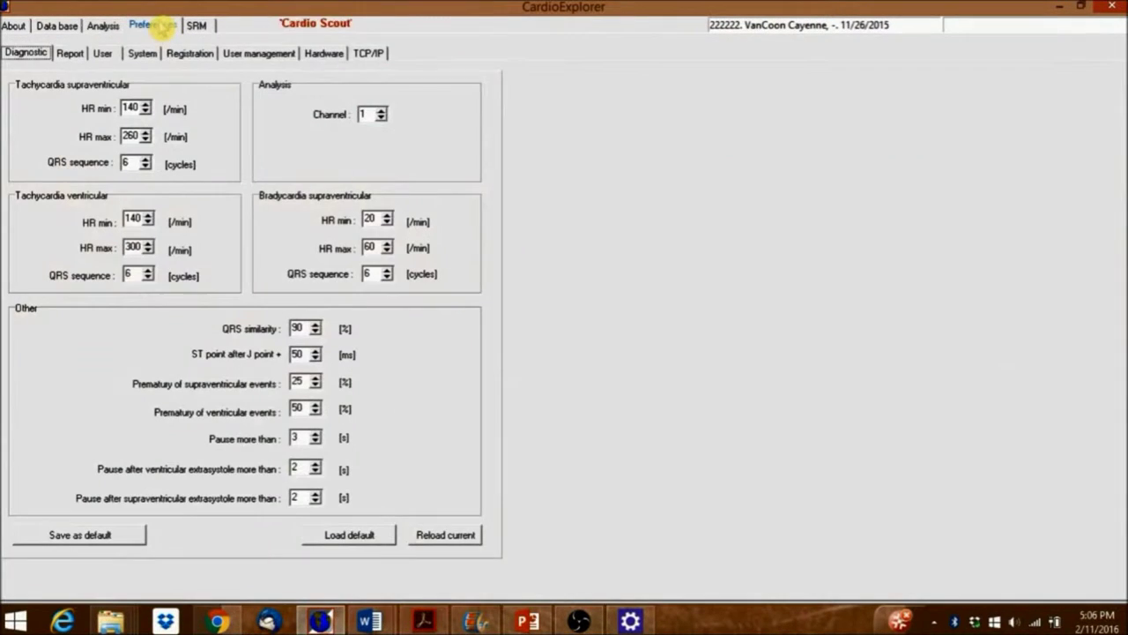
{"action": "left_click", "coordinate": [29, 55]}
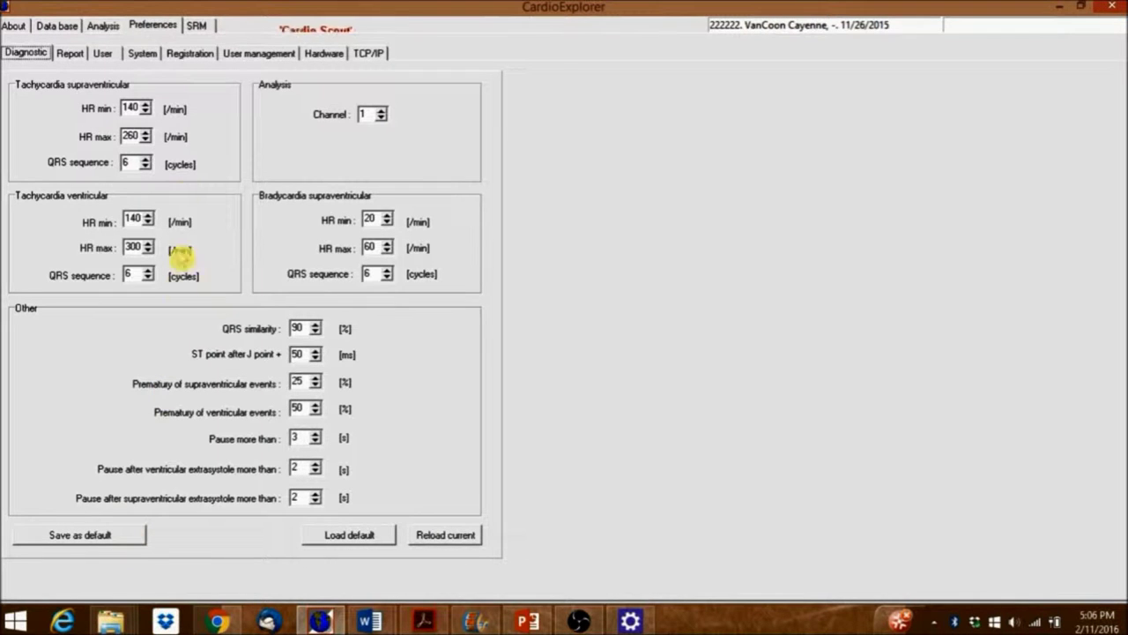
{"action": "left_click", "coordinate": [102, 25]}
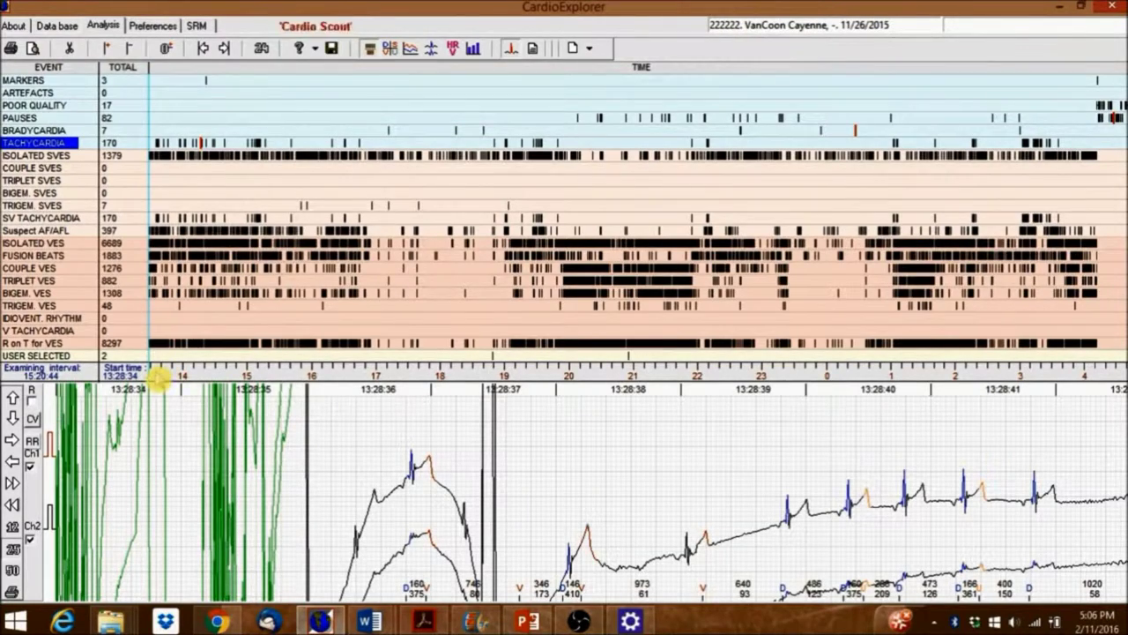
Shift the ECG view later in the recording, then run Full analysis channel 1.
{"action": "mouse_move", "coordinate": [154, 377]}
{"action": "left_mouse_down"}
{"action": "mouse_move", "coordinate": [219, 396]}
{"action": "mouse_move", "coordinate": [252, 390]}
{"action": "mouse_move", "coordinate": [226, 379]}
{"action": "left_mouse_up"}
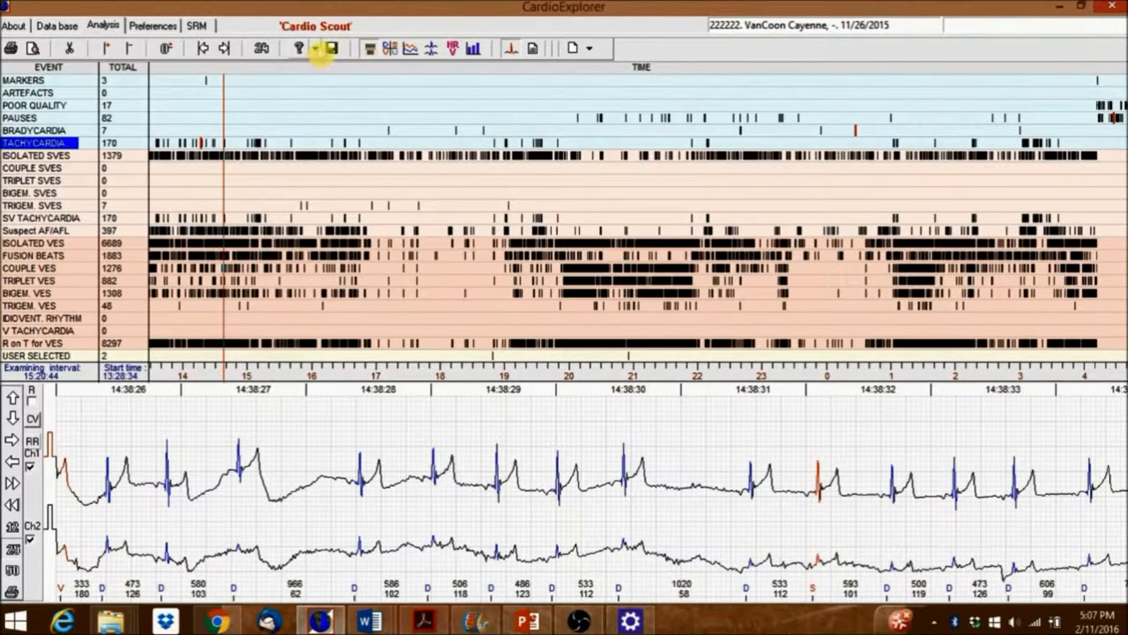
{"action": "left_click", "coordinate": [318, 50]}
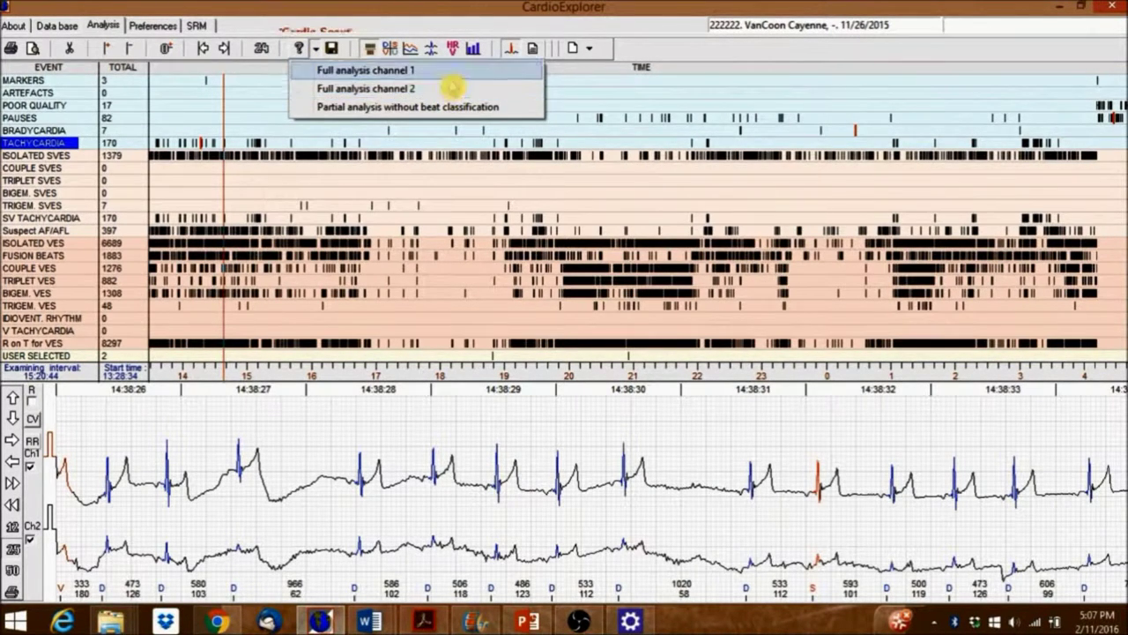
{"action": "left_click", "coordinate": [452, 82]}
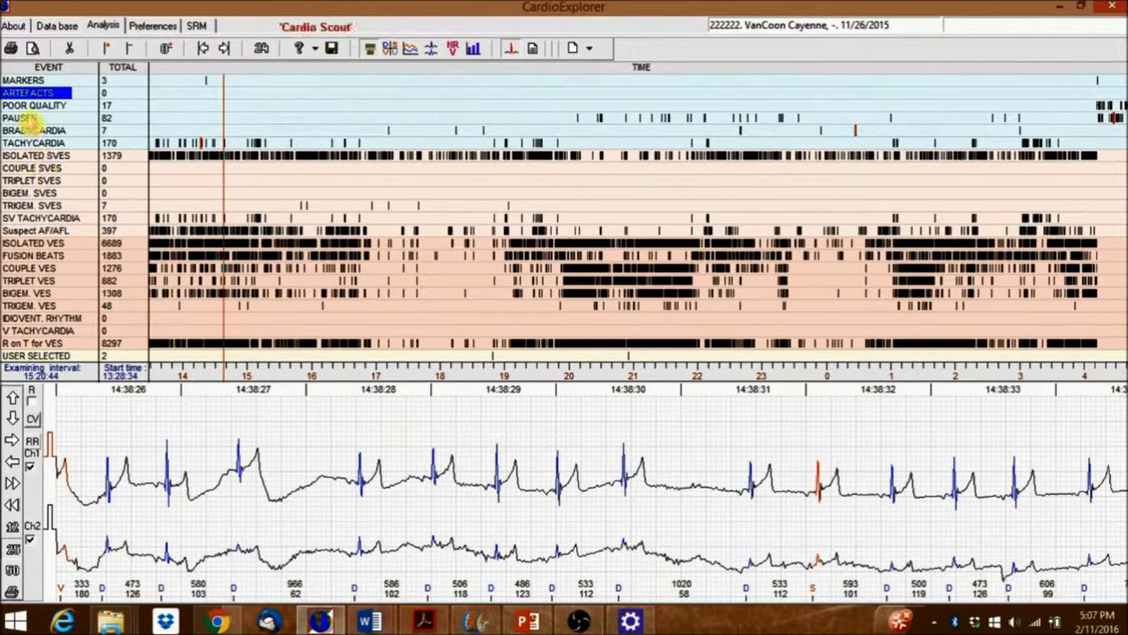
Jump to the most extreme pause and bradycardia, then zoom to 00:02:21 from 14:38:03.
{"action": "left_click", "coordinate": [35, 118]}
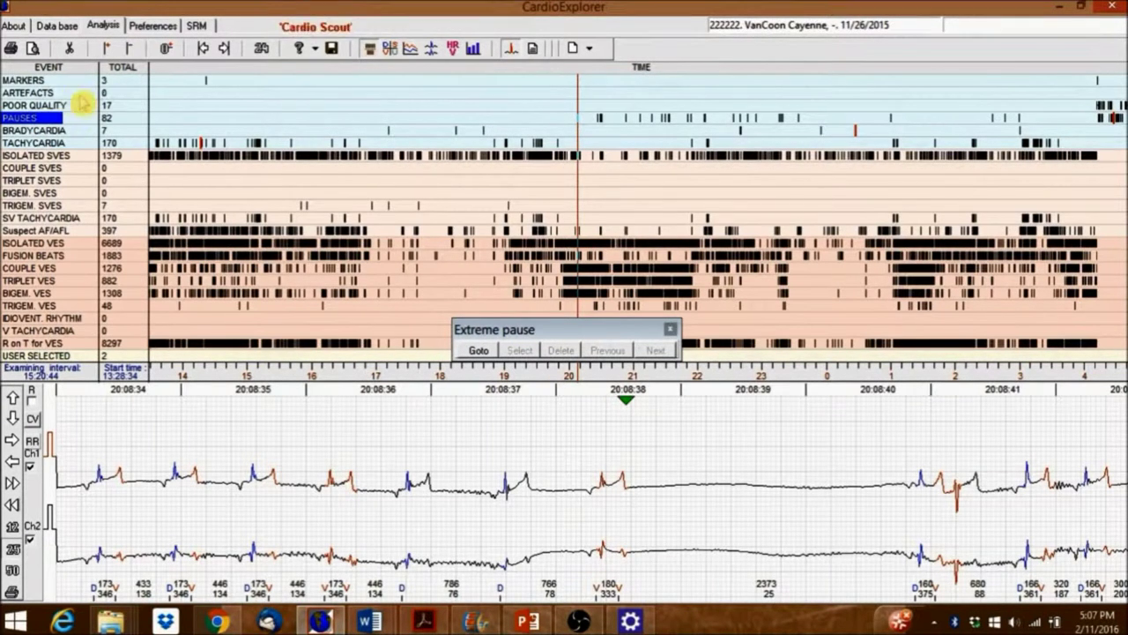
{"action": "left_click", "coordinate": [44, 131]}
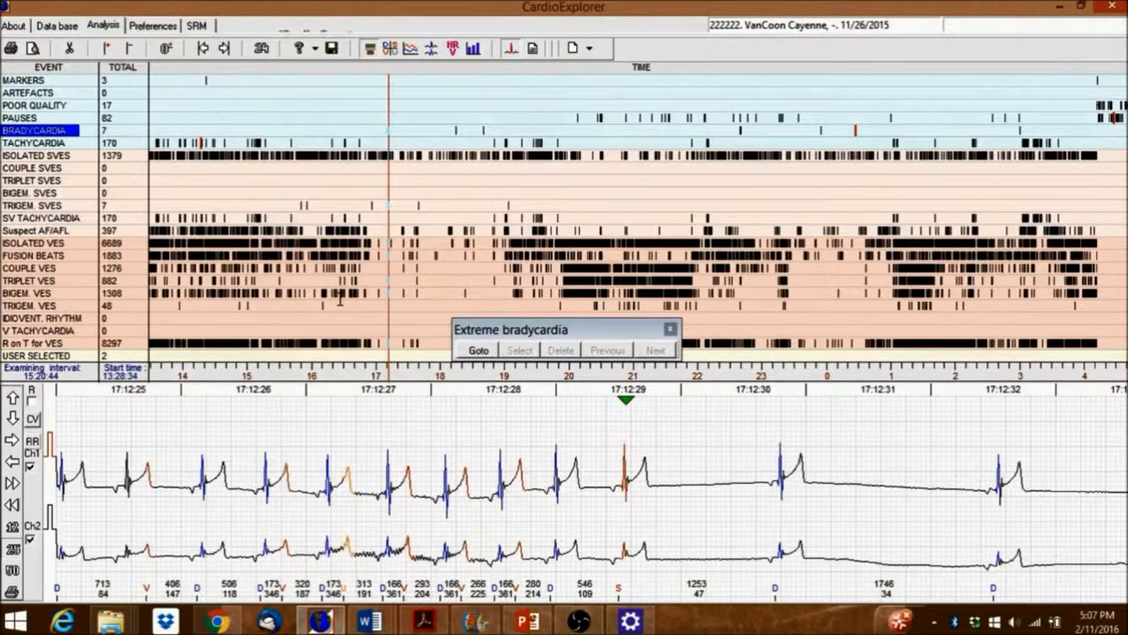
{"action": "left_click_drag", "start_coordinate": [204, 114], "coordinate": [352, 195]}
{"action": "left_click_drag", "start_coordinate": [227, 116], "coordinate": [486, 200]}
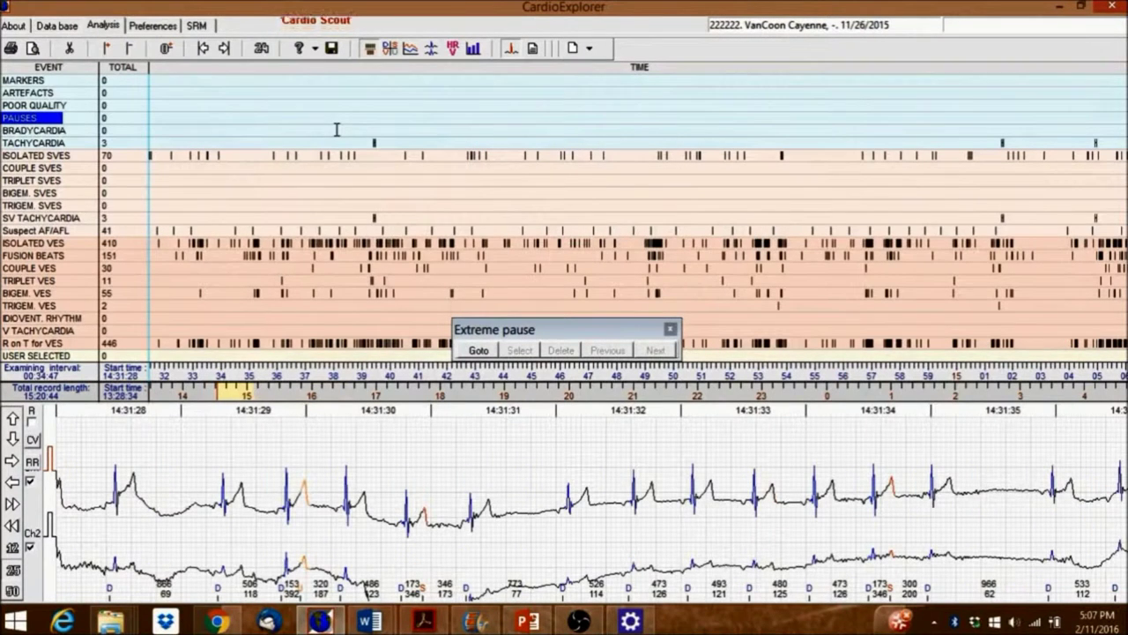
{"action": "left_click_drag", "start_coordinate": [336, 129], "coordinate": [404, 176]}
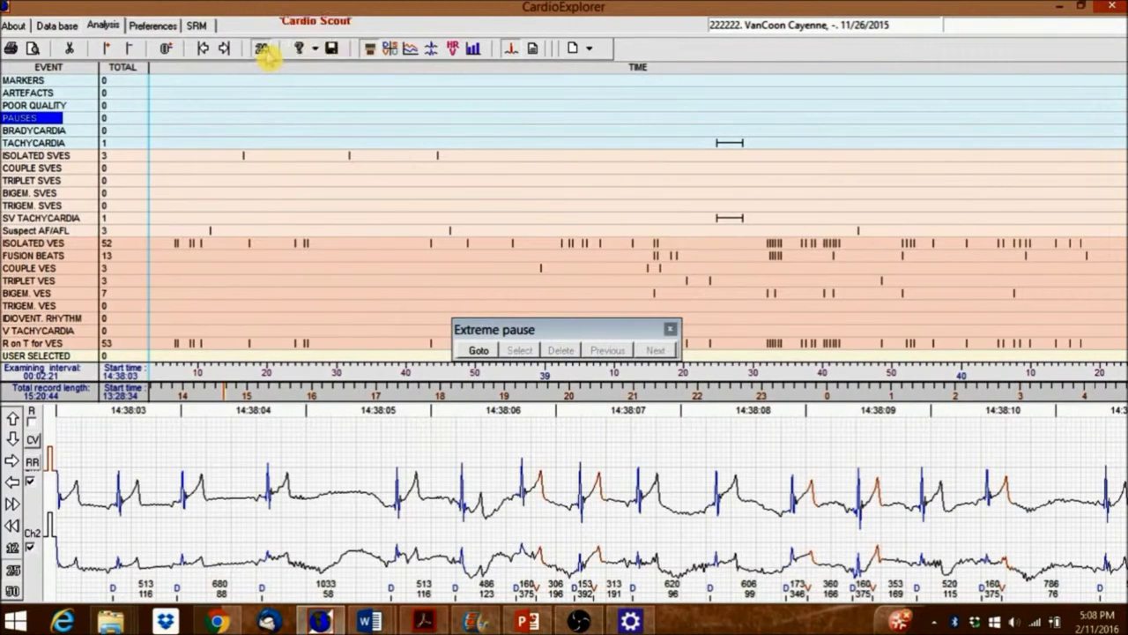
Zoom the event chart out to the full 15:20:44 recording from 13:28:34 and scroll the strip.
{"action": "left_click", "coordinate": [262, 50]}
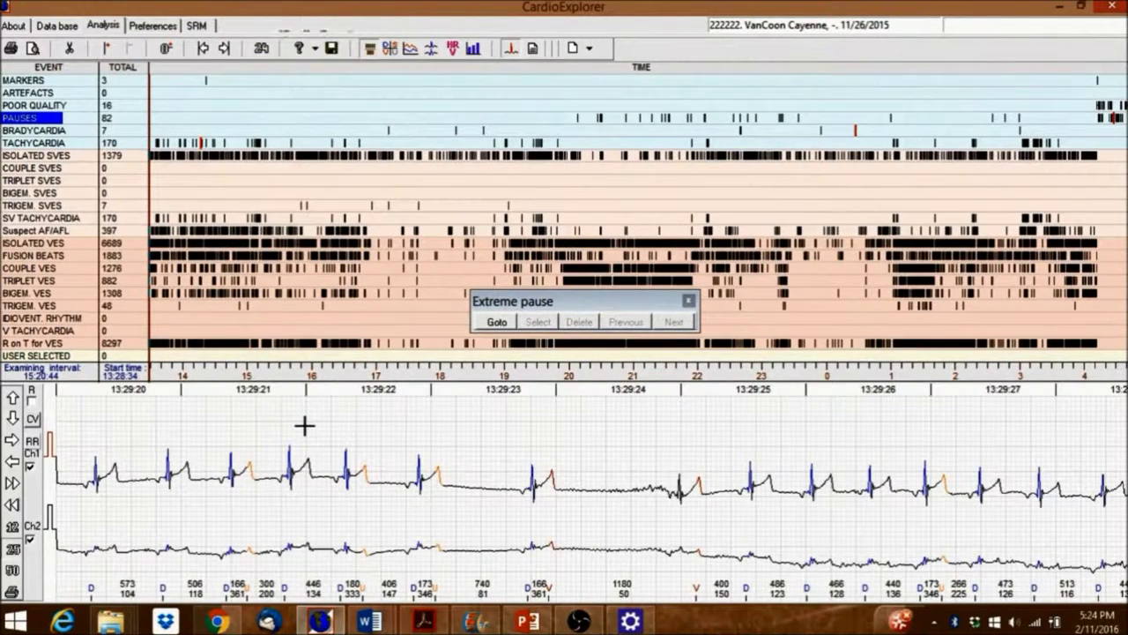
{"action": "scroll", "coordinate": [304, 426], "scroll_direction": "up", "scroll_amount": 12}
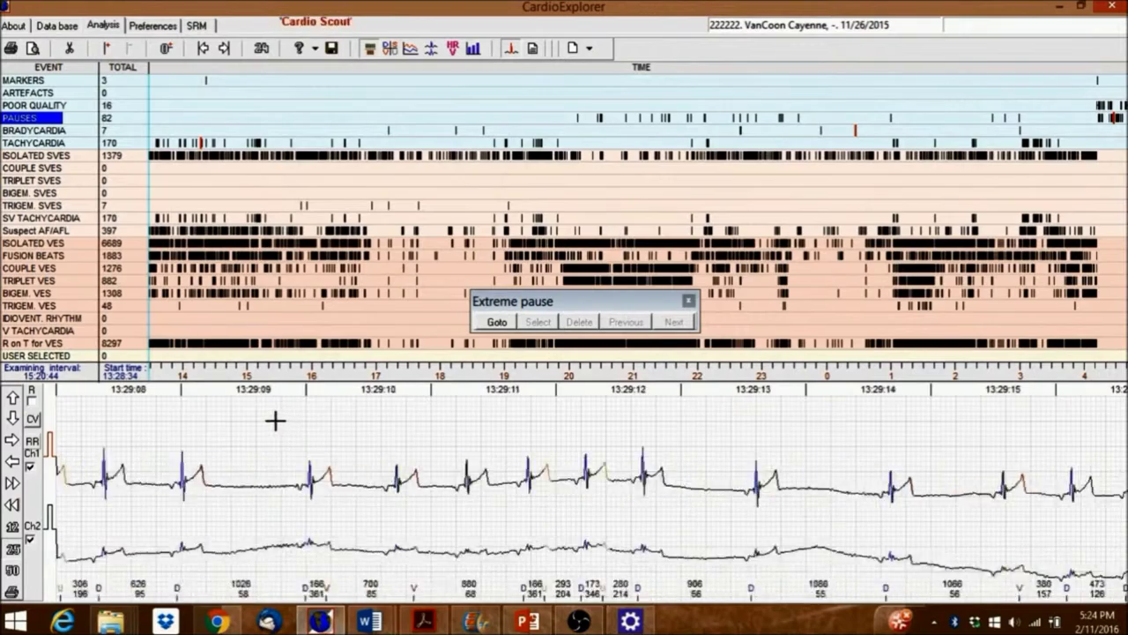
{"action": "scroll", "coordinate": [275, 422], "scroll_direction": "up", "scroll_amount": 15}
{"action": "scroll", "coordinate": [231, 416], "scroll_direction": "down", "scroll_amount": 20}
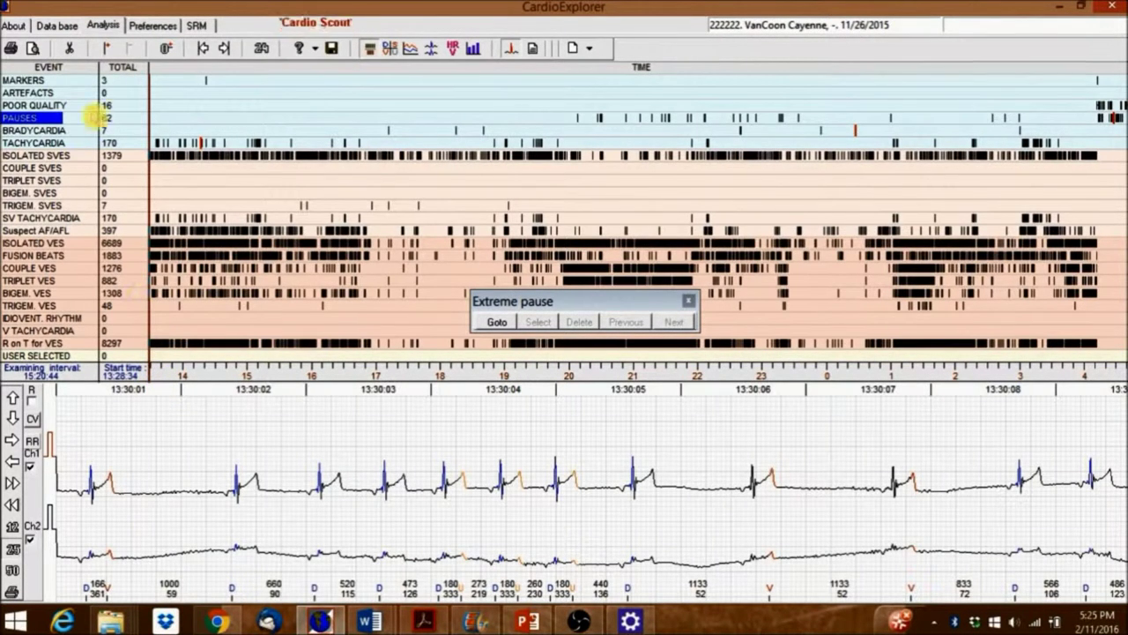
Mark the ECG strips near 13:30 and 16:24 as user-selected, then jump to 16:29:28.
{"action": "left_click", "coordinate": [106, 49]}
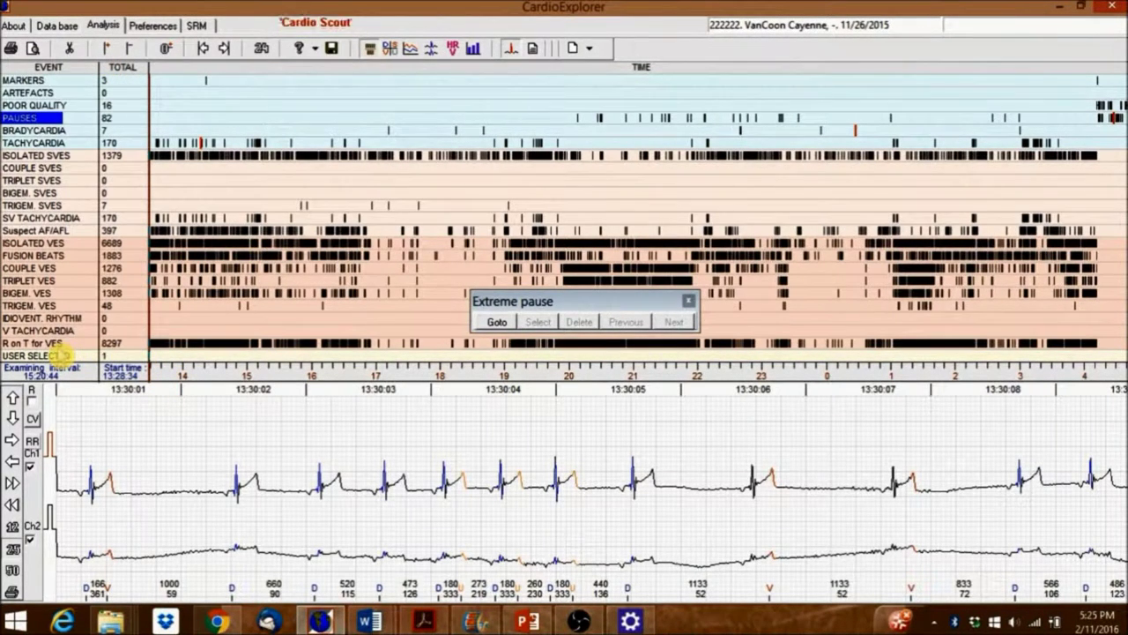
{"action": "left_click", "coordinate": [63, 356]}
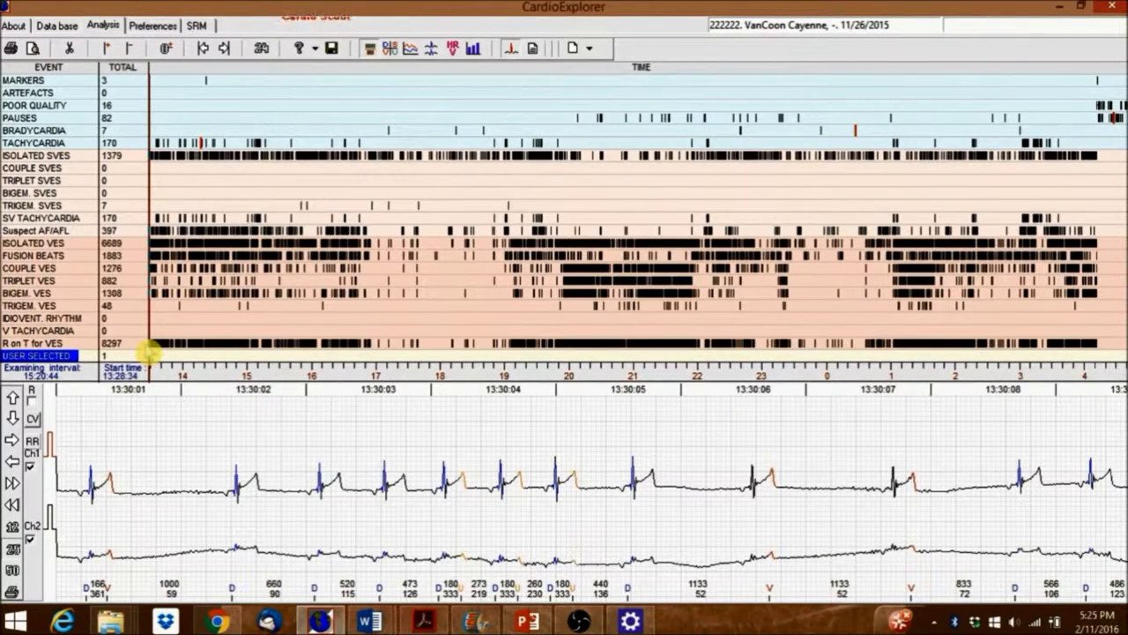
{"action": "left_click_drag", "start_coordinate": [152, 376], "coordinate": [340, 389]}
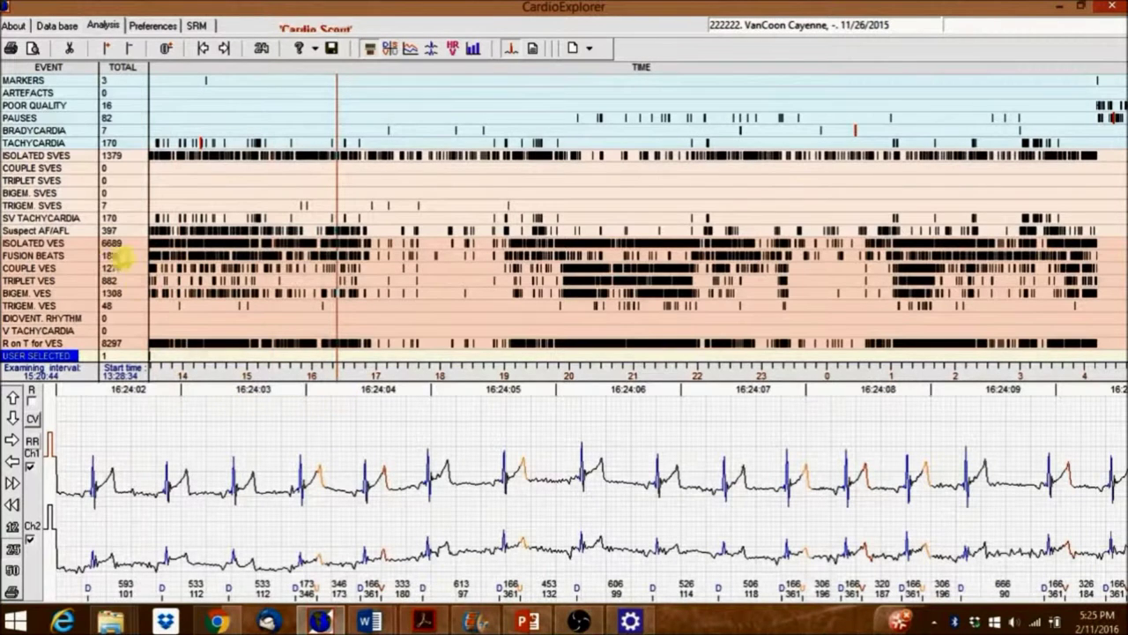
{"action": "left_click", "coordinate": [107, 49]}
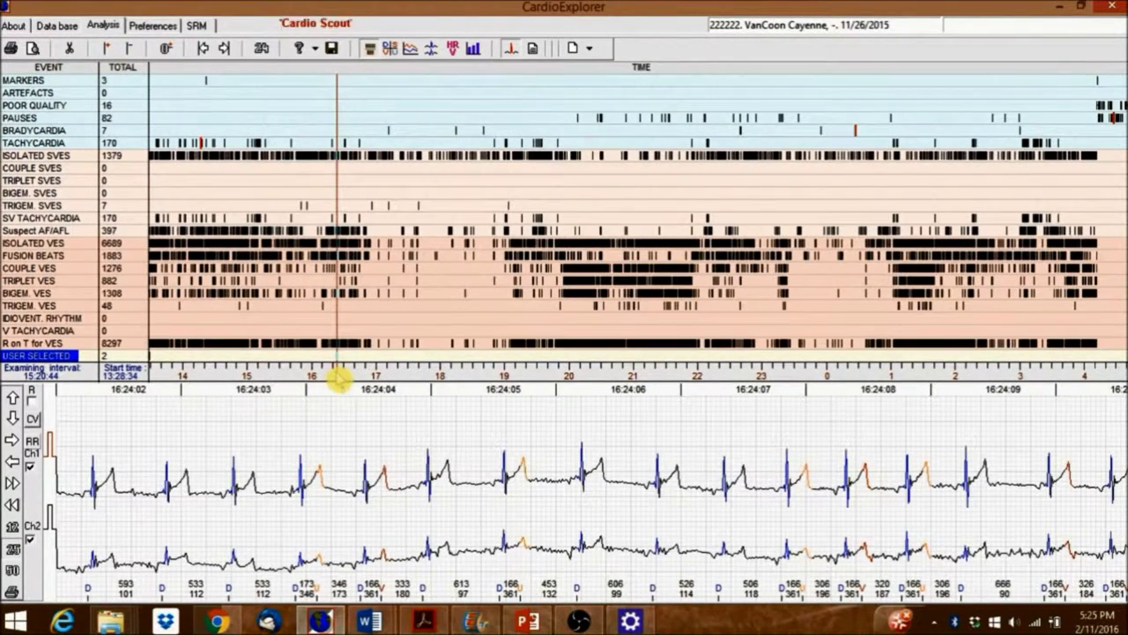
{"action": "left_click", "coordinate": [342, 379]}
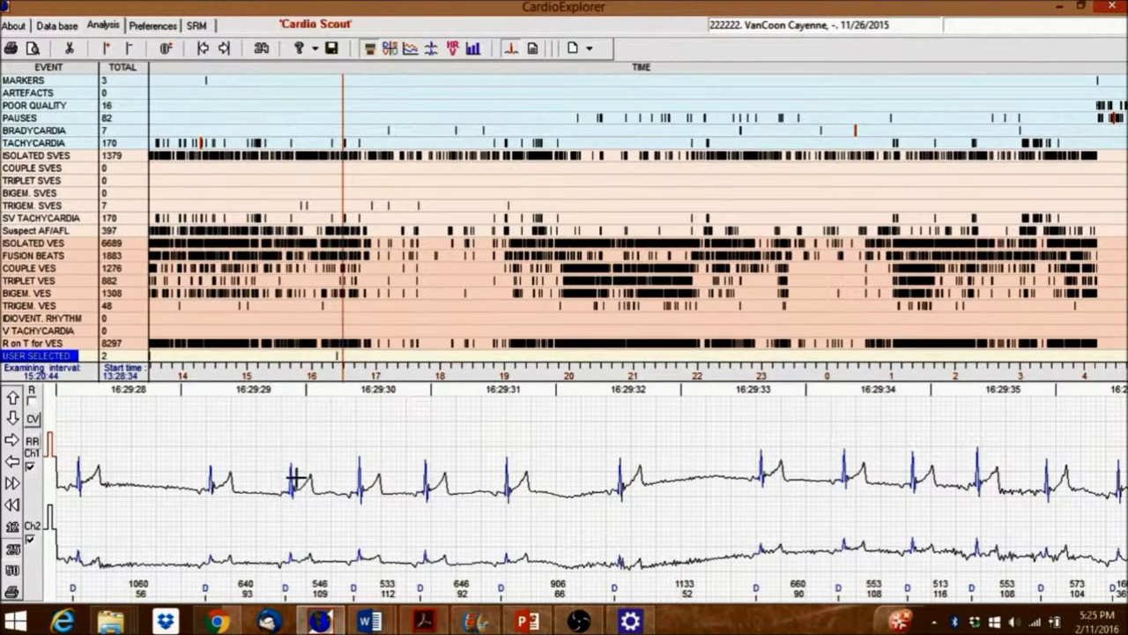
Measure Ch1 beats with calipers, reading 1.08 mV/366 ms and then 0.88 mV/553 ms.
{"action": "mouse_move", "coordinate": [289, 472]}
{"action": "left_mouse_down"}
{"action": "mouse_move", "coordinate": [477, 574]}
{"action": "mouse_move", "coordinate": [668, 560]}
{"action": "mouse_move", "coordinate": [620, 567]}
{"action": "mouse_move", "coordinate": [509, 508]}
{"action": "left_mouse_up"}
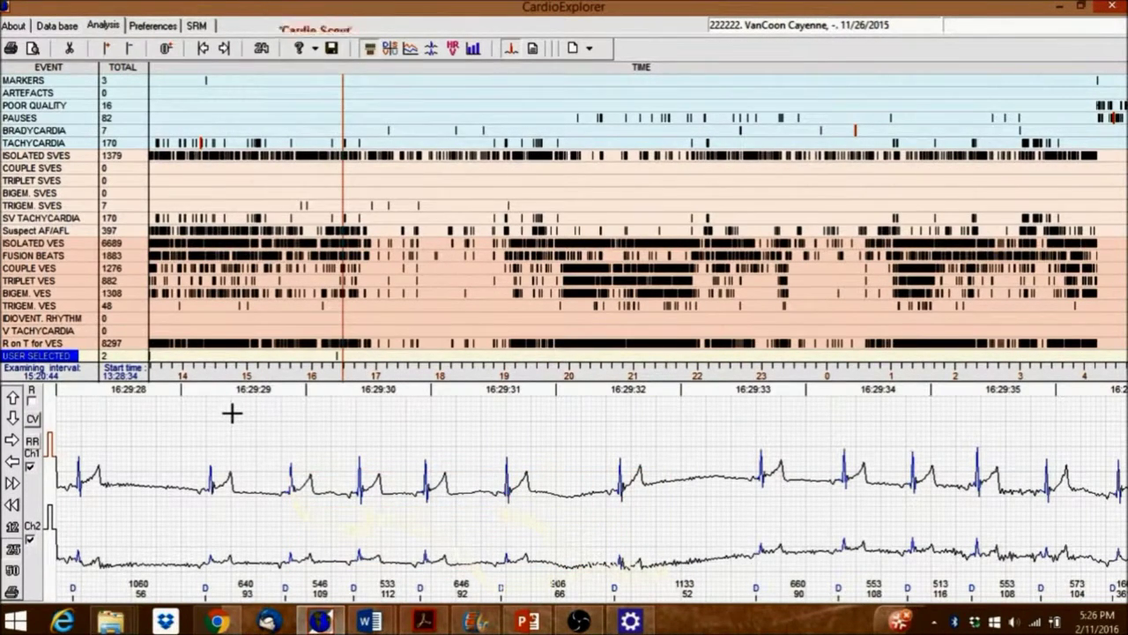
{"action": "left_click", "coordinate": [40, 407]}
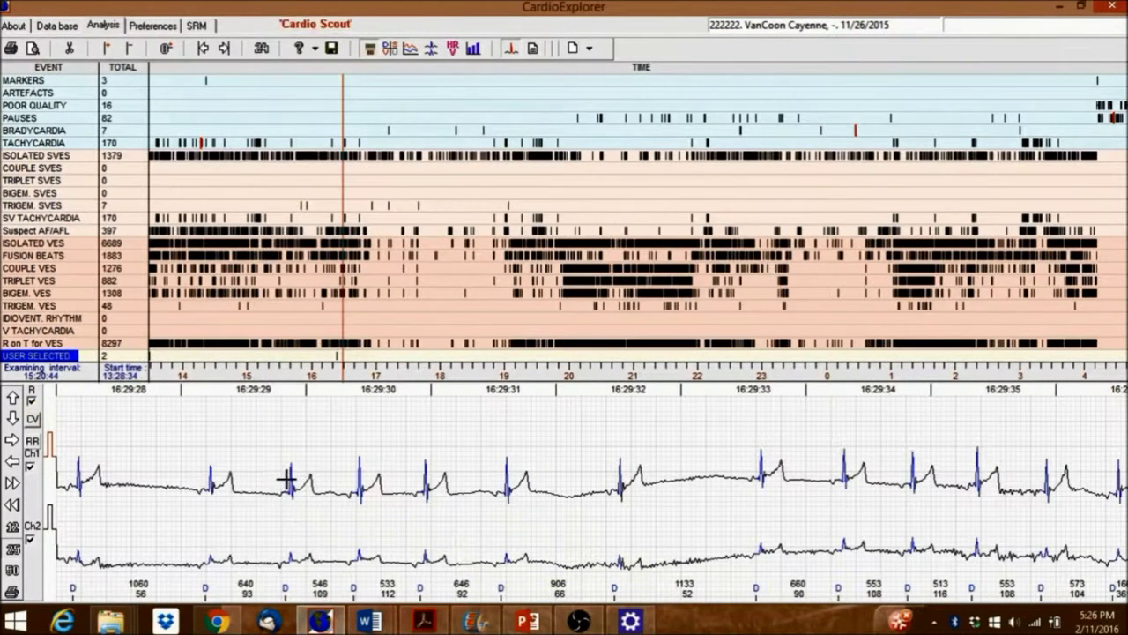
{"action": "mouse_move", "coordinate": [289, 477]}
{"action": "left_mouse_down"}
{"action": "mouse_move", "coordinate": [338, 502]}
{"action": "mouse_move", "coordinate": [359, 499]}
{"action": "mouse_move", "coordinate": [322, 479]}
{"action": "mouse_move", "coordinate": [529, 516]}
{"action": "mouse_move", "coordinate": [798, 539]}
{"action": "mouse_move", "coordinate": [544, 501]}
{"action": "mouse_move", "coordinate": [447, 482]}
{"action": "mouse_move", "coordinate": [428, 466]}
{"action": "mouse_move", "coordinate": [167, 456]}
{"action": "mouse_move", "coordinate": [44, 413]}
{"action": "left_mouse_up"}
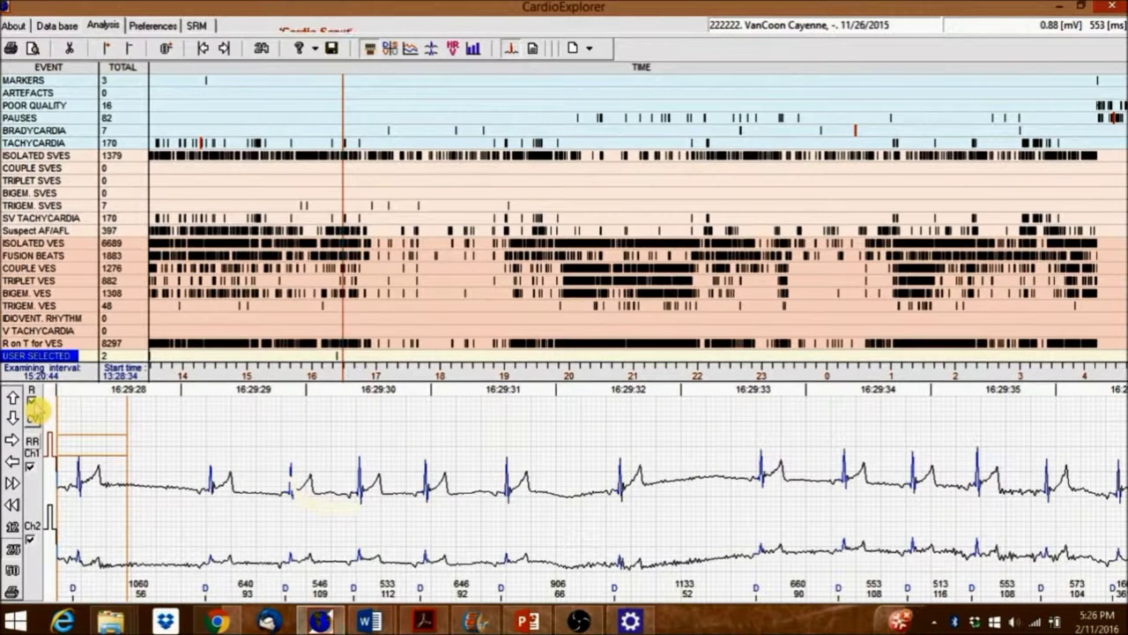
{"action": "left_click_drag", "start_coordinate": [39, 407], "coordinate": [39, 408]}
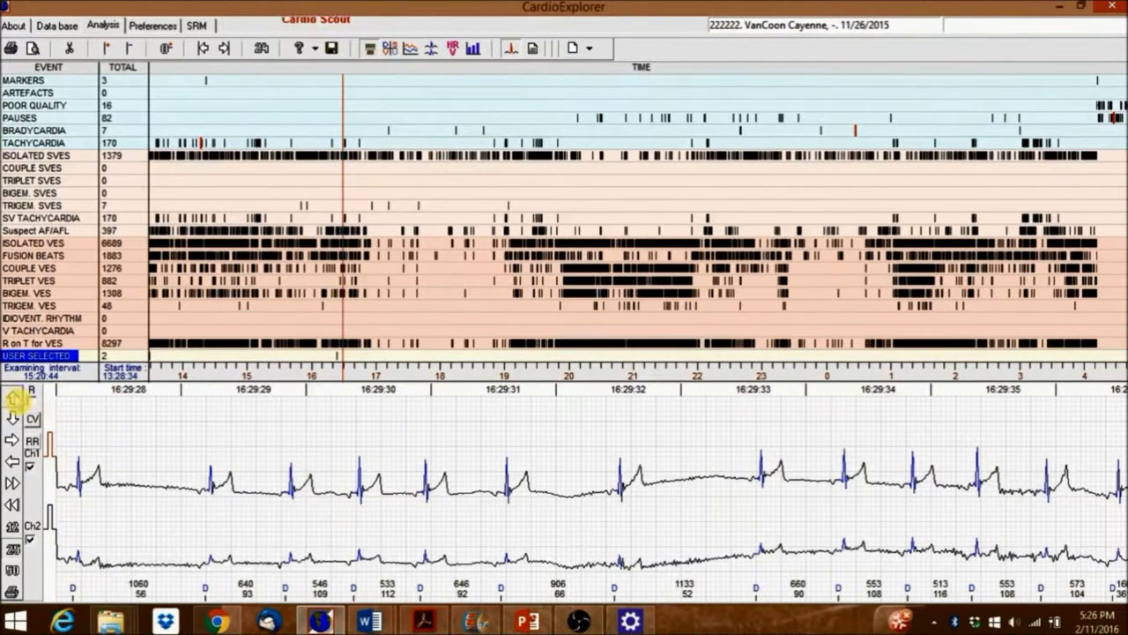
Raise and lower the ECG amplitude, then step the trace forward and back in time.
{"action": "left_click", "coordinate": [15, 398]}
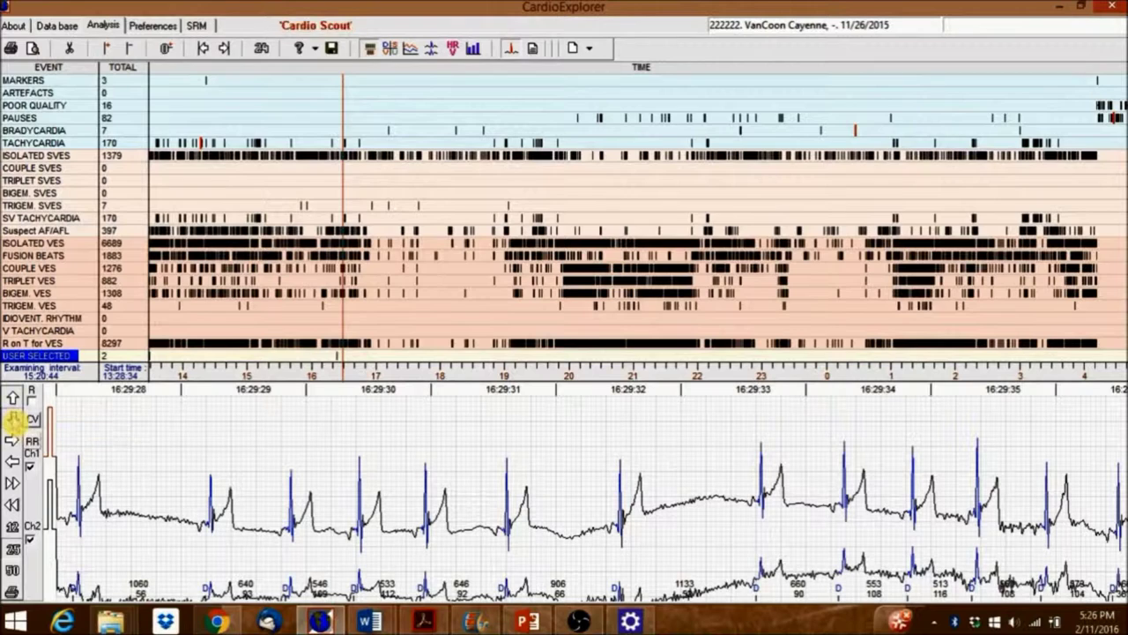
{"action": "left_click", "coordinate": [12, 417]}
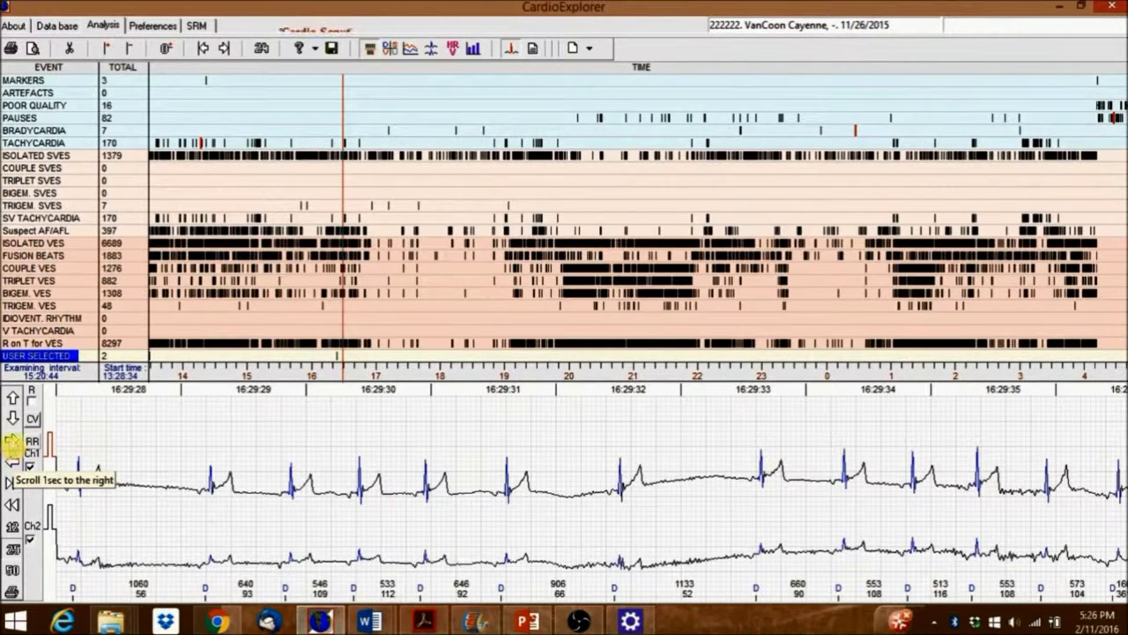
{"action": "left_click", "coordinate": [10, 441]}
{"action": "left_click", "coordinate": [10, 441]}
{"action": "left_click", "coordinate": [11, 440]}
{"action": "left_click", "coordinate": [11, 440]}
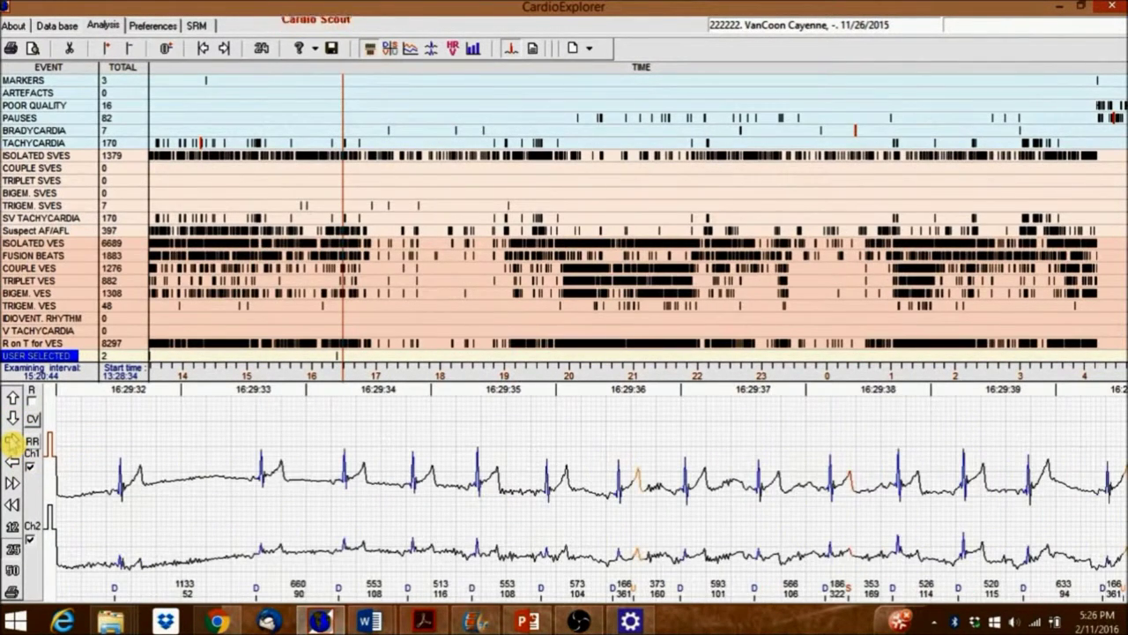
{"action": "left_click", "coordinate": [11, 462]}
{"action": "left_click", "coordinate": [12, 461]}
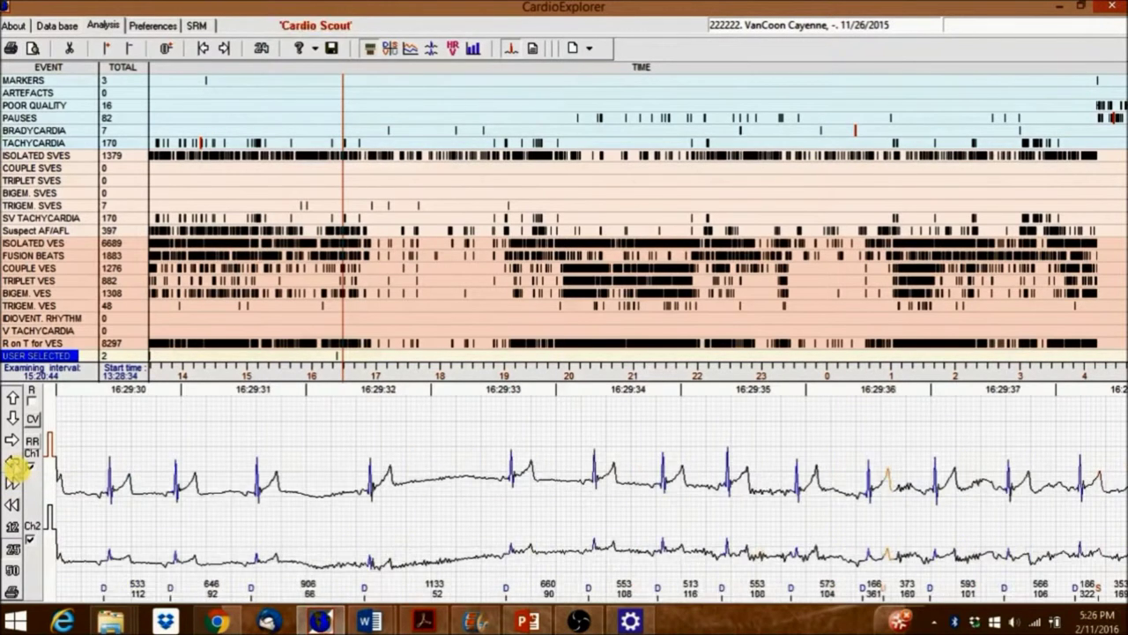
{"action": "left_click", "coordinate": [12, 462]}
{"action": "left_click", "coordinate": [11, 462]}
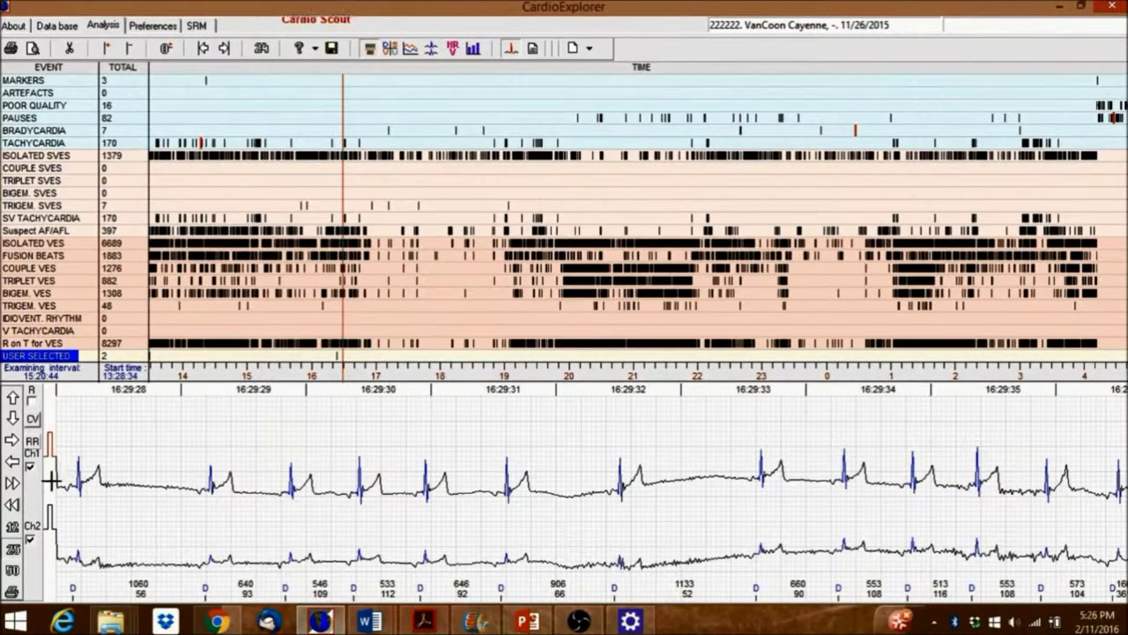
Step the strip forward one second and switch paper speed between 12 and 25 mm/sec.
{"action": "left_click", "coordinate": [12, 486]}
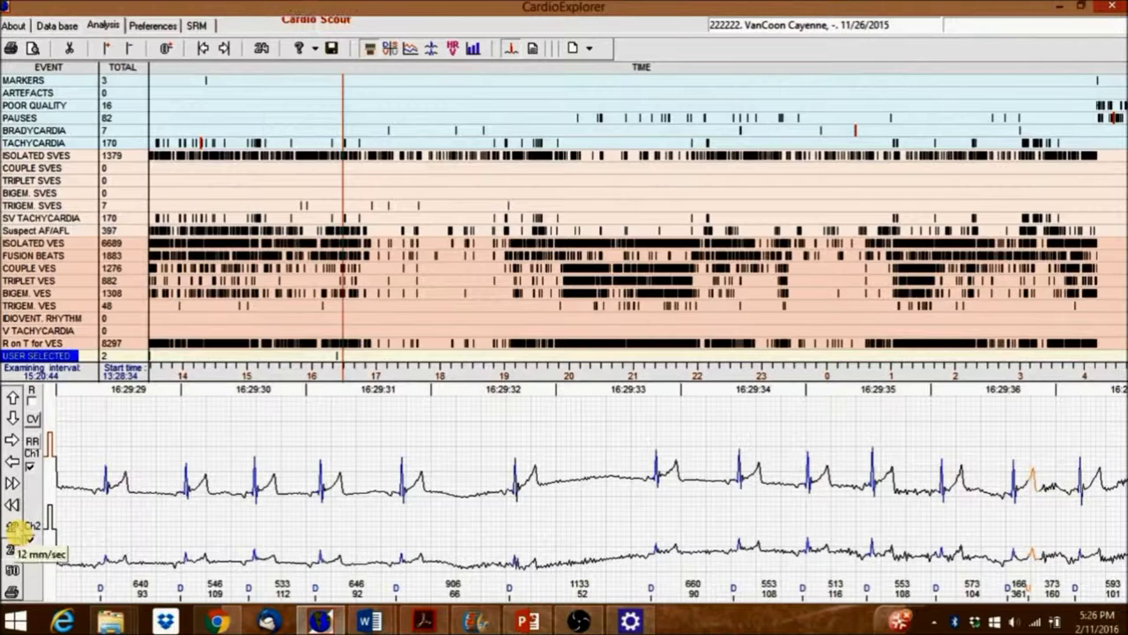
{"action": "left_click", "coordinate": [14, 527]}
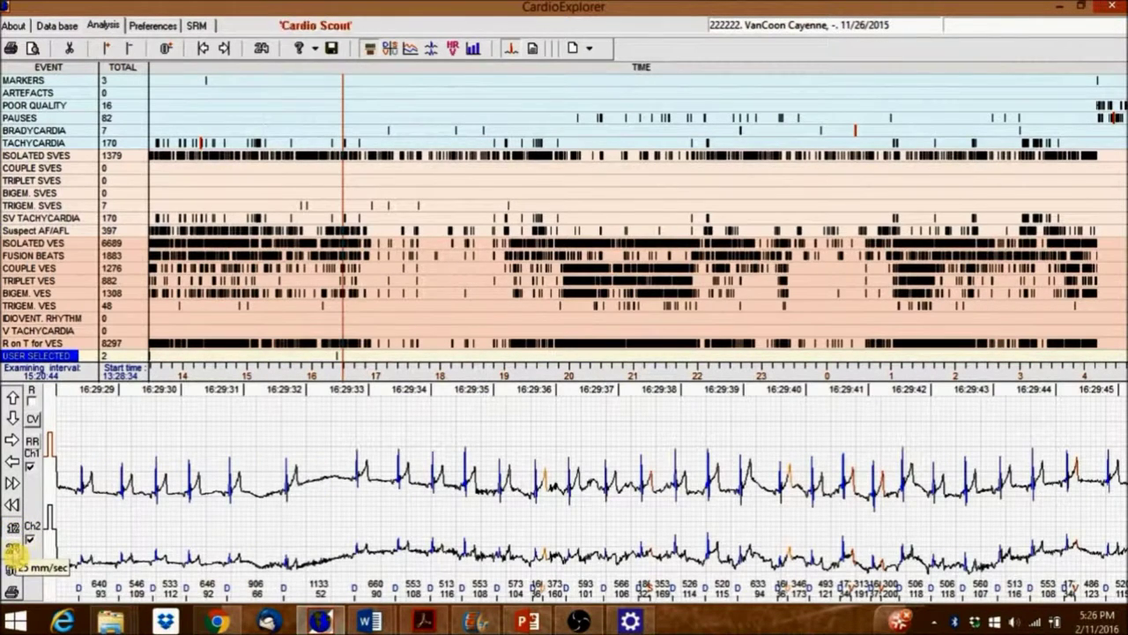
{"action": "left_click", "coordinate": [12, 550]}
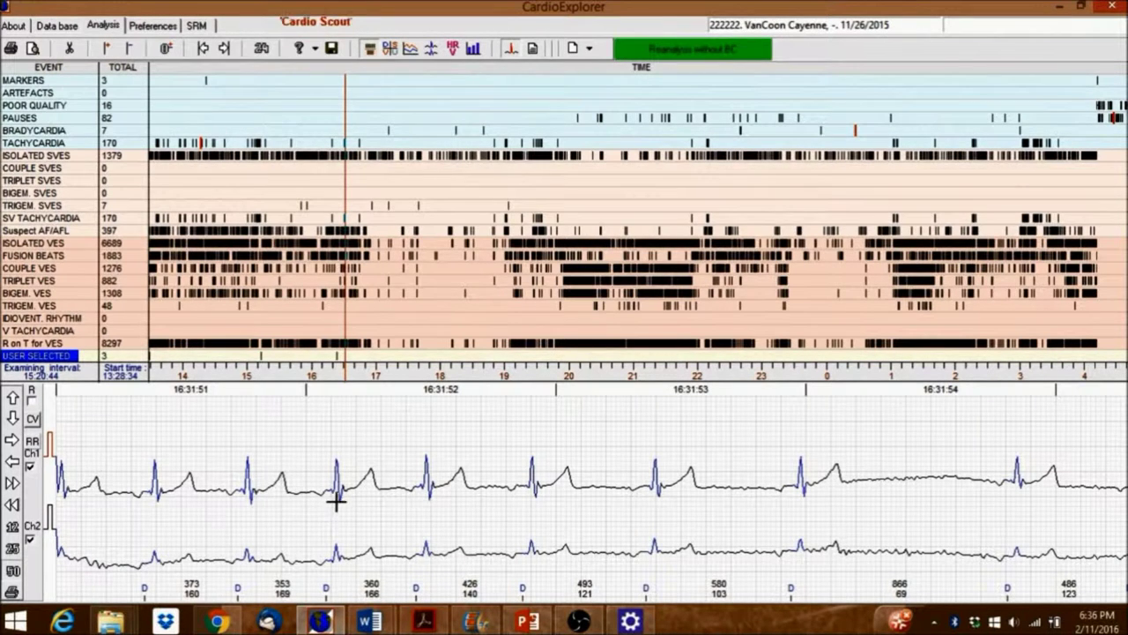
{"action": "right_click", "coordinate": [337, 486]}
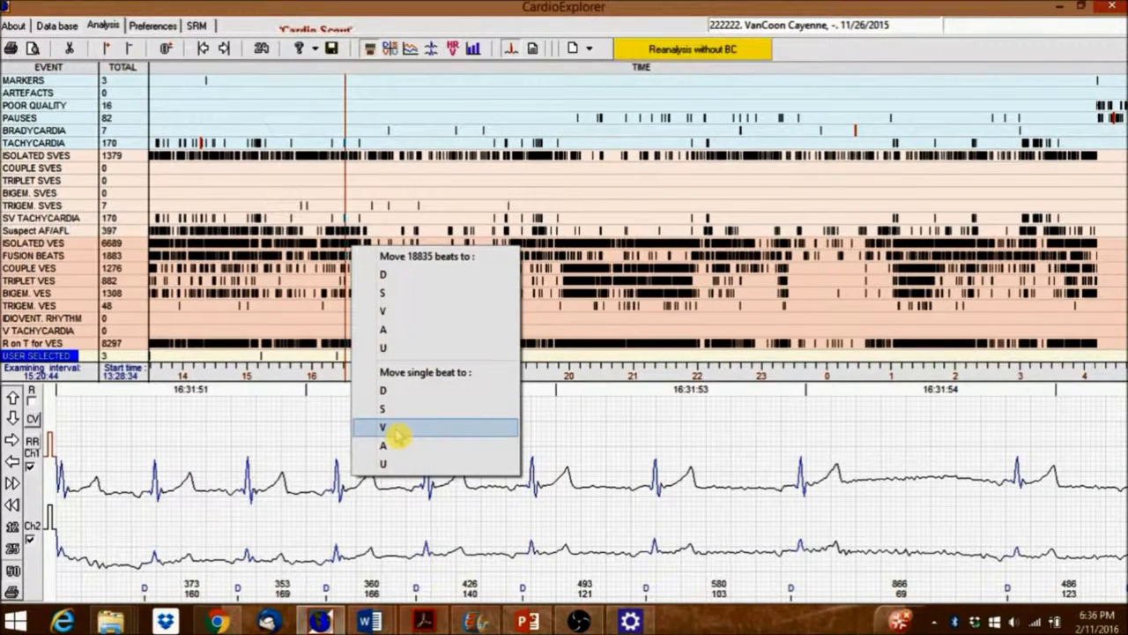
{"action": "left_click", "coordinate": [397, 427]}
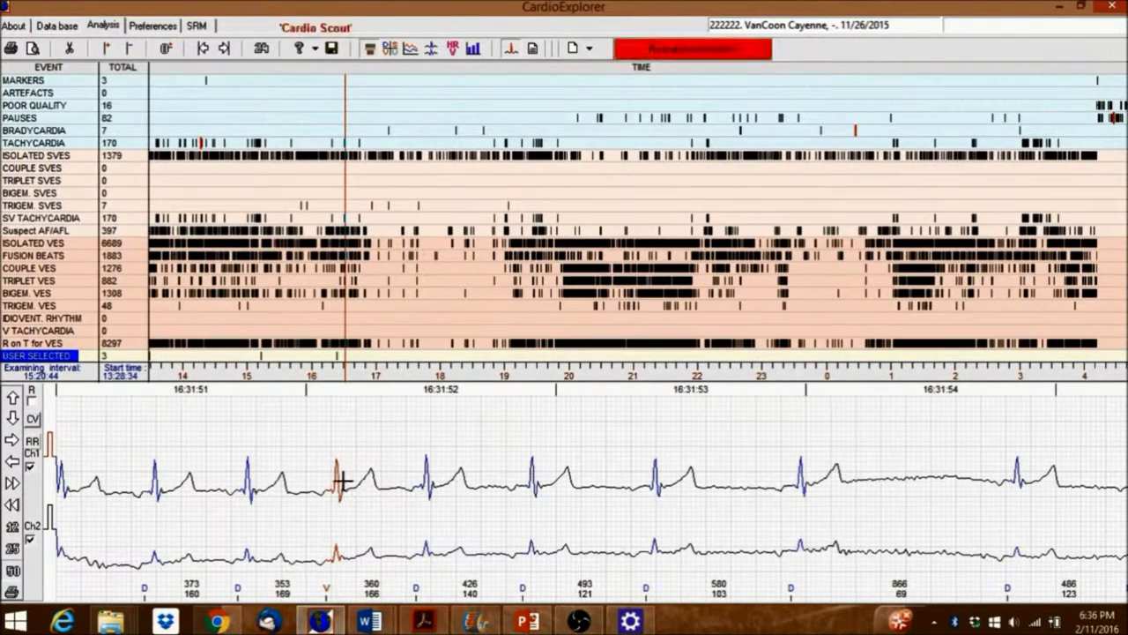
{"action": "right_click", "coordinate": [338, 487]}
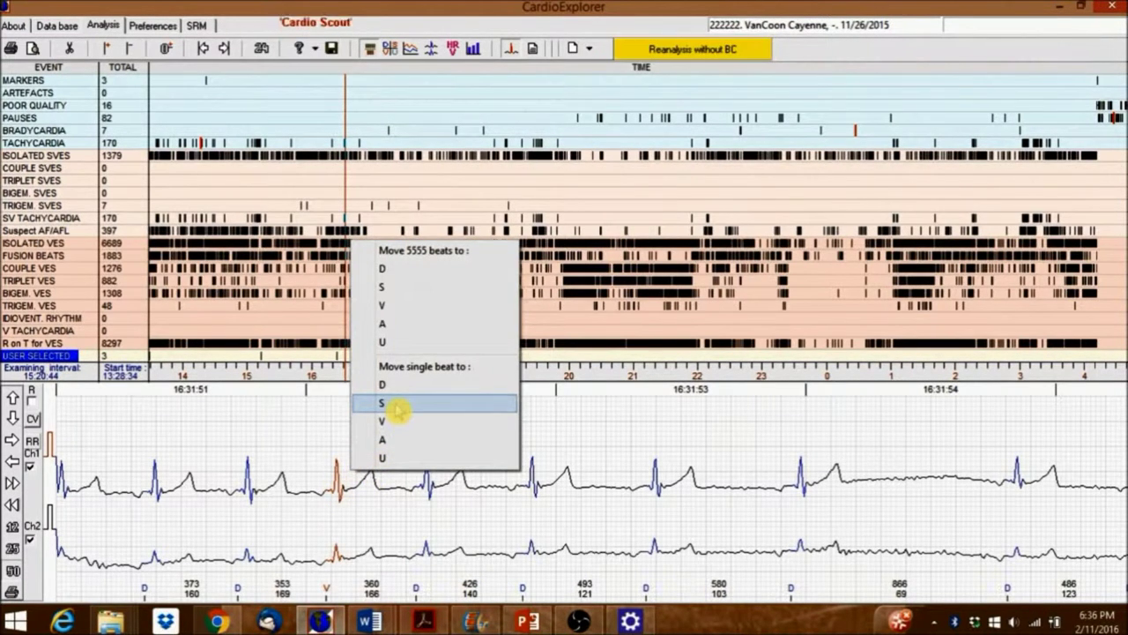
{"action": "left_click", "coordinate": [395, 406]}
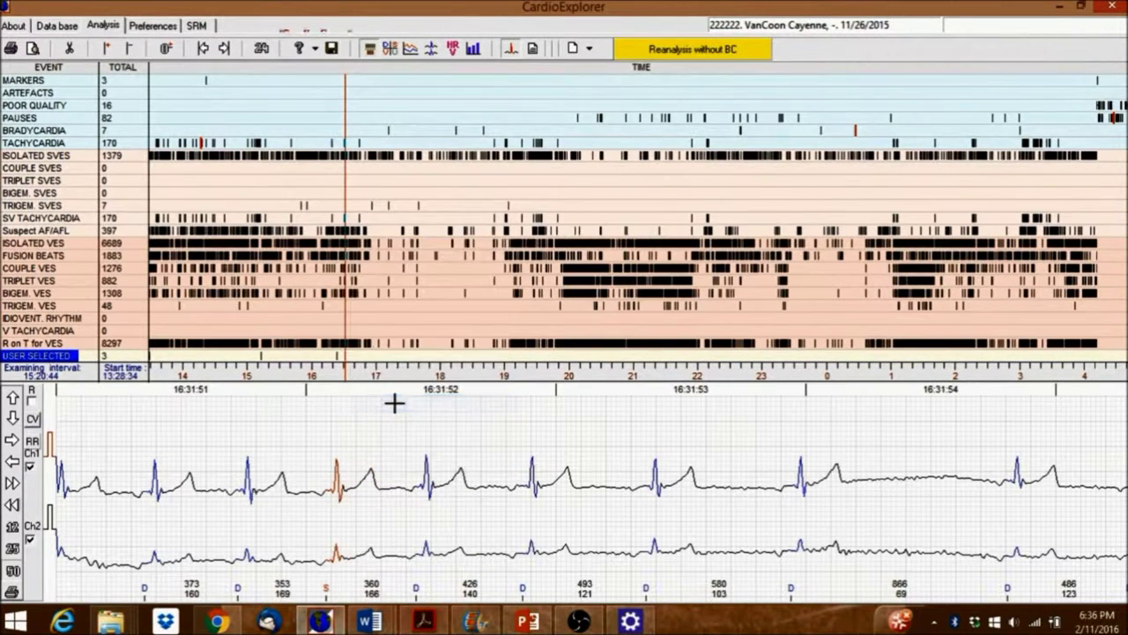
{"action": "left_click", "coordinate": [335, 480]}
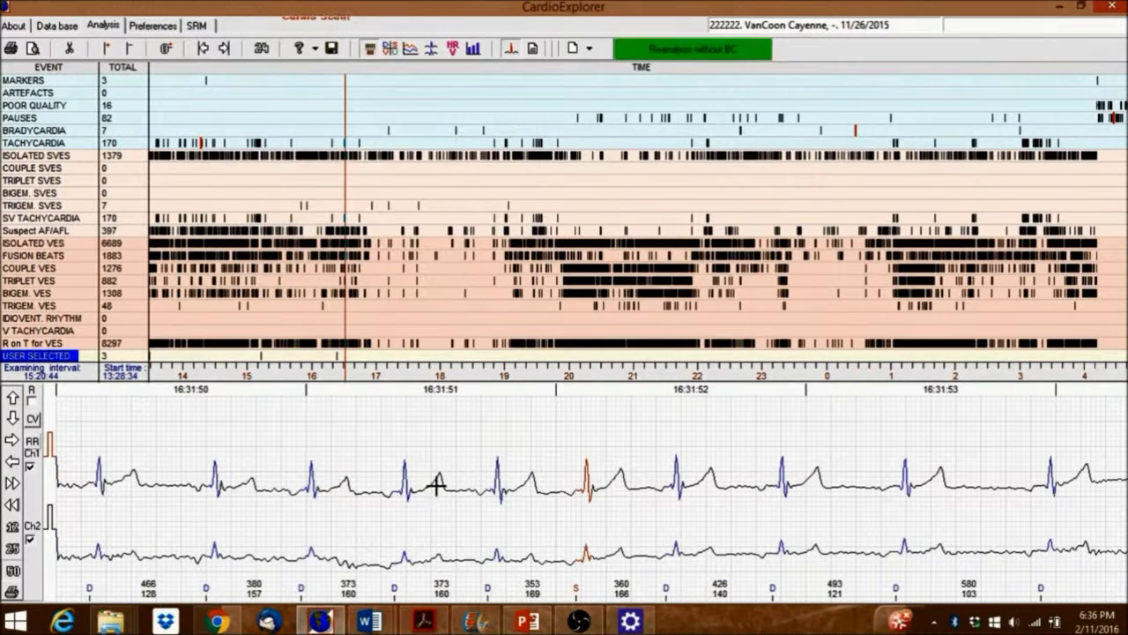
{"action": "right_click", "coordinate": [586, 486]}
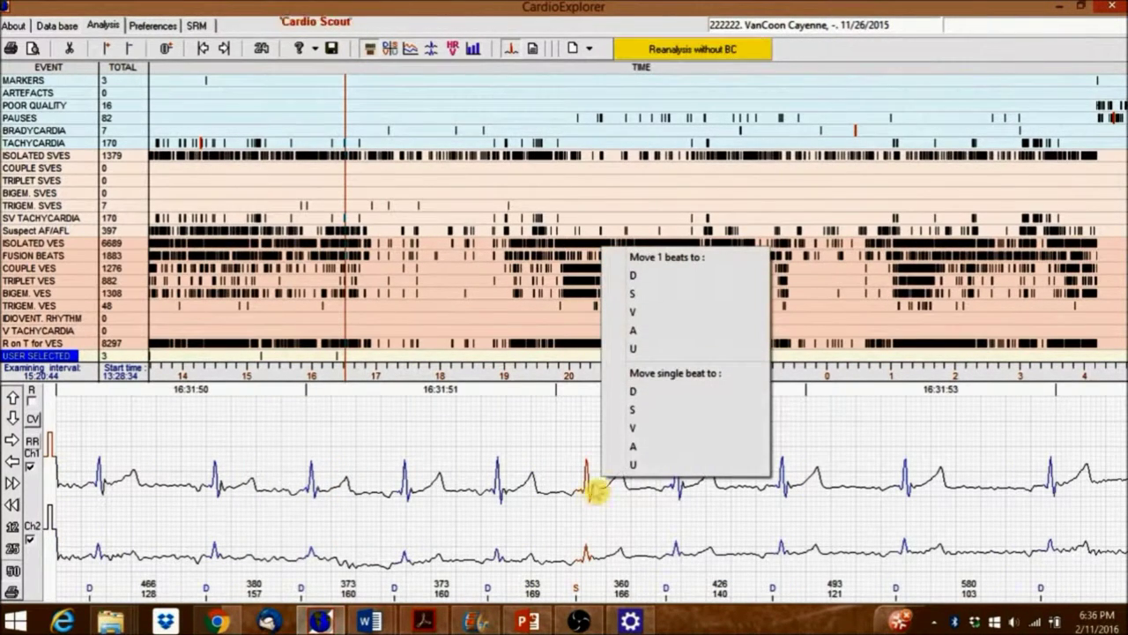
{"action": "left_click", "coordinate": [636, 448]}
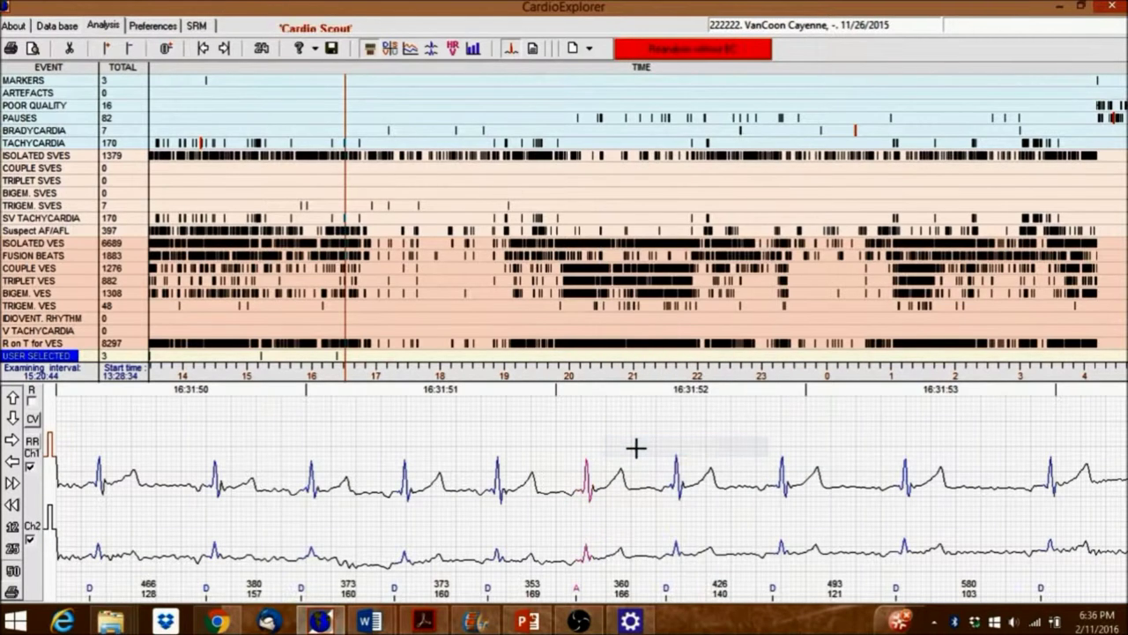
{"action": "right_click", "coordinate": [586, 486]}
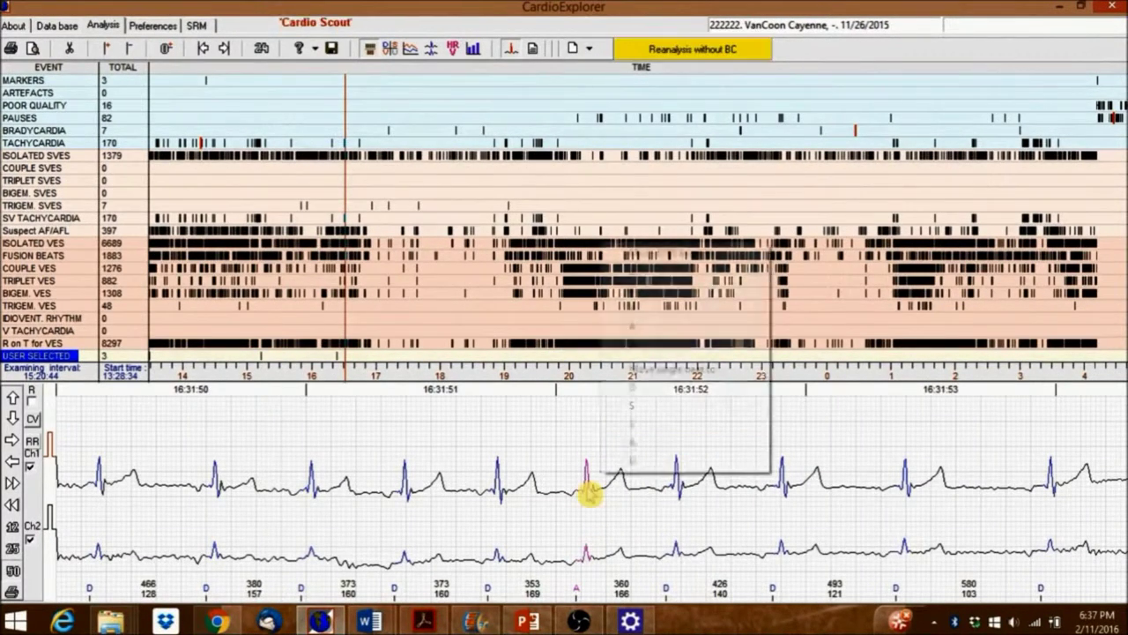
{"action": "left_click", "coordinate": [636, 462]}
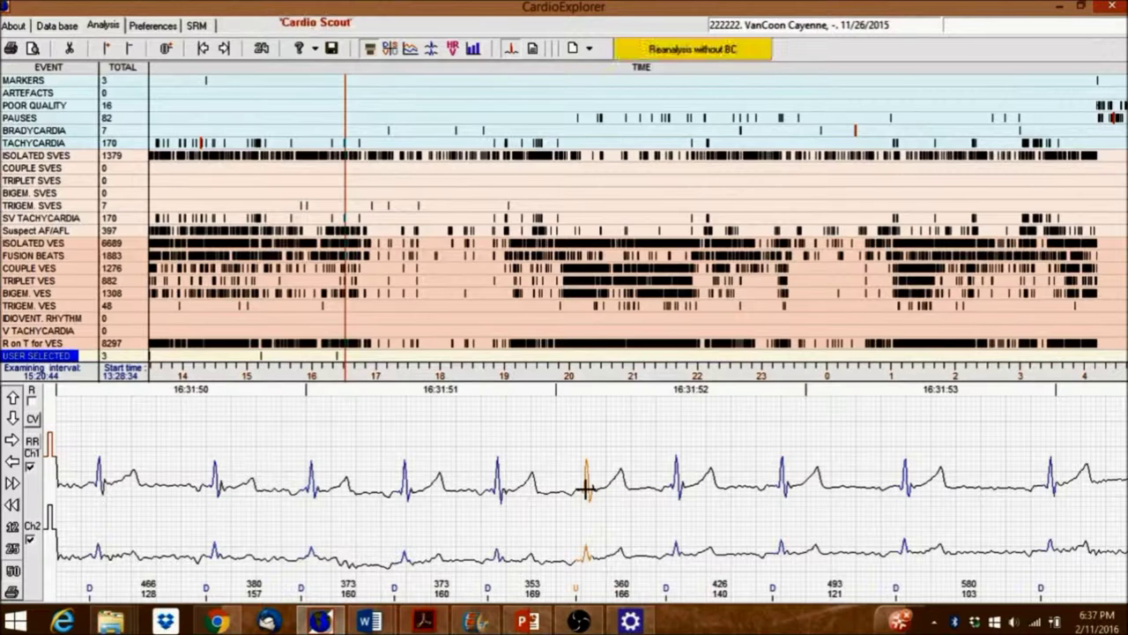
{"action": "right_click", "coordinate": [585, 487]}
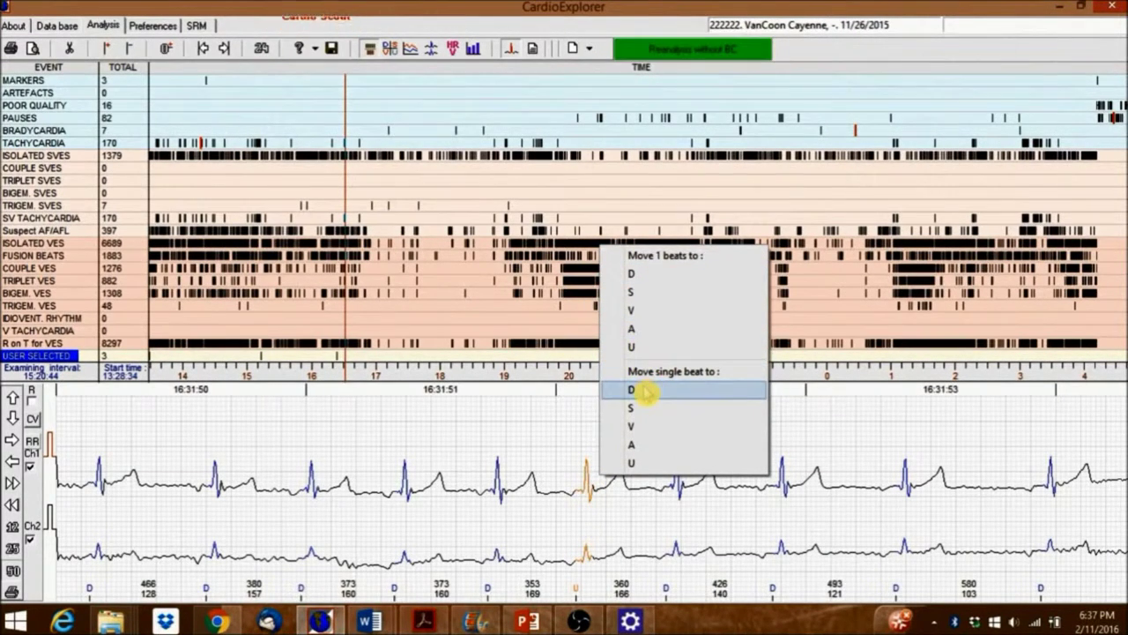
{"action": "left_click", "coordinate": [645, 388]}
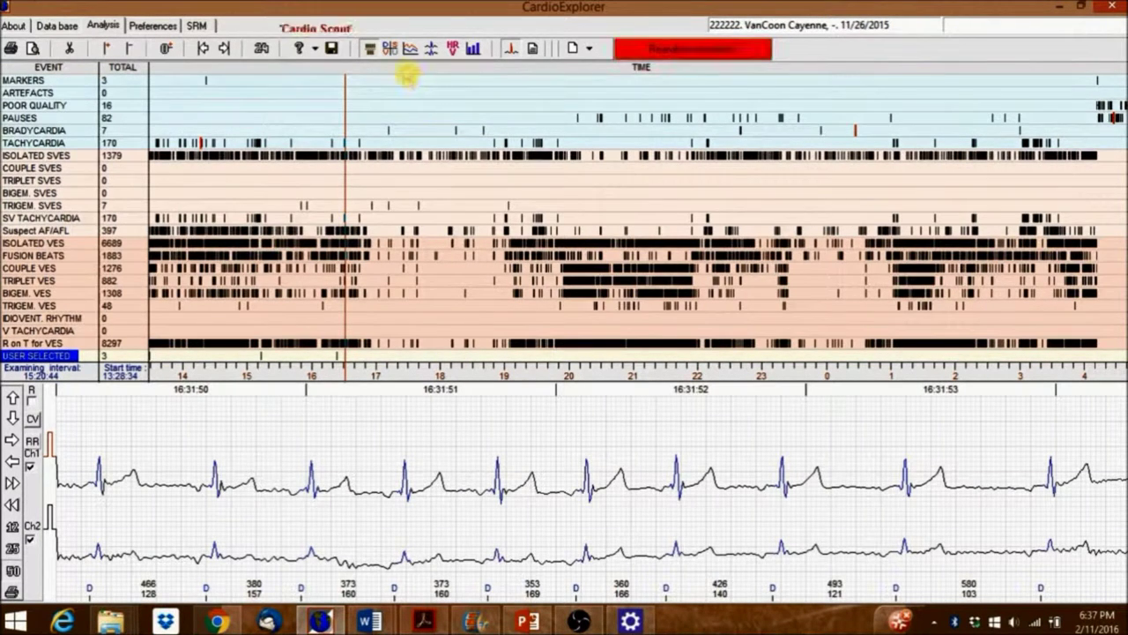
Browse the QRS template grid and select the D. 1 of 32842 template.
{"action": "left_click", "coordinate": [393, 51]}
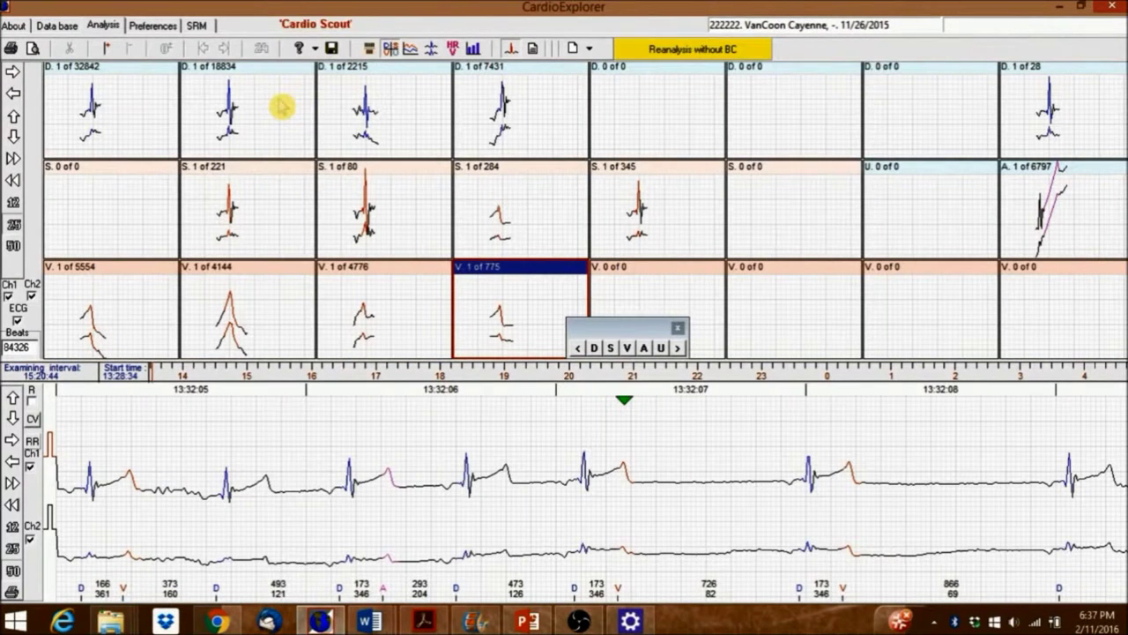
{"action": "left_click", "coordinate": [278, 110]}
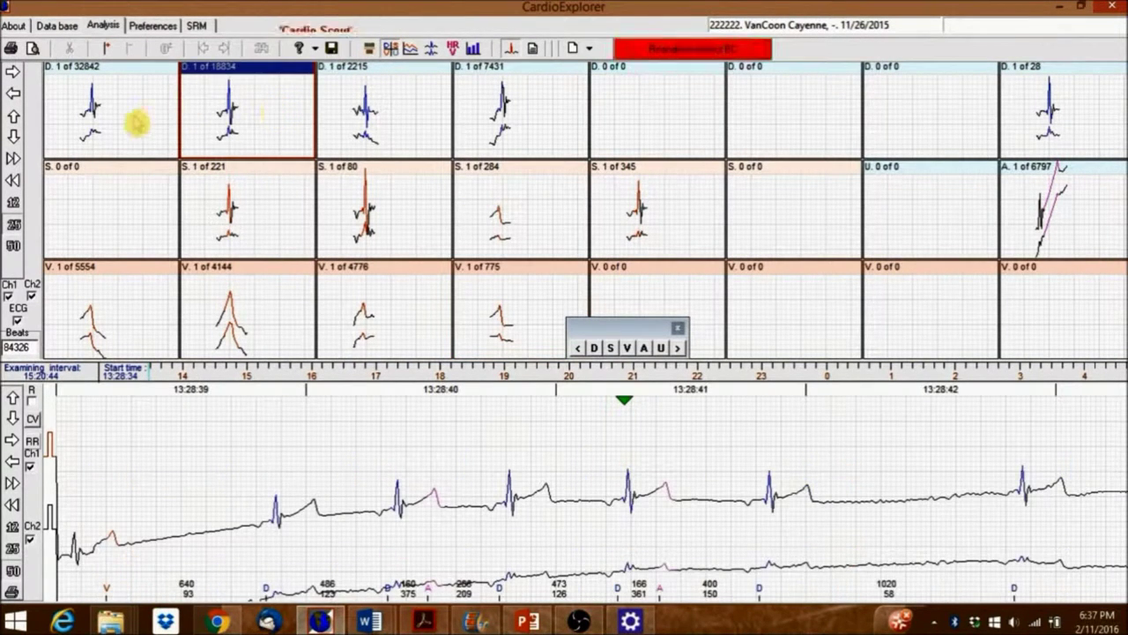
{"action": "left_click", "coordinate": [136, 113]}
{"action": "left_click", "coordinate": [204, 236]}
{"action": "left_click", "coordinate": [274, 106]}
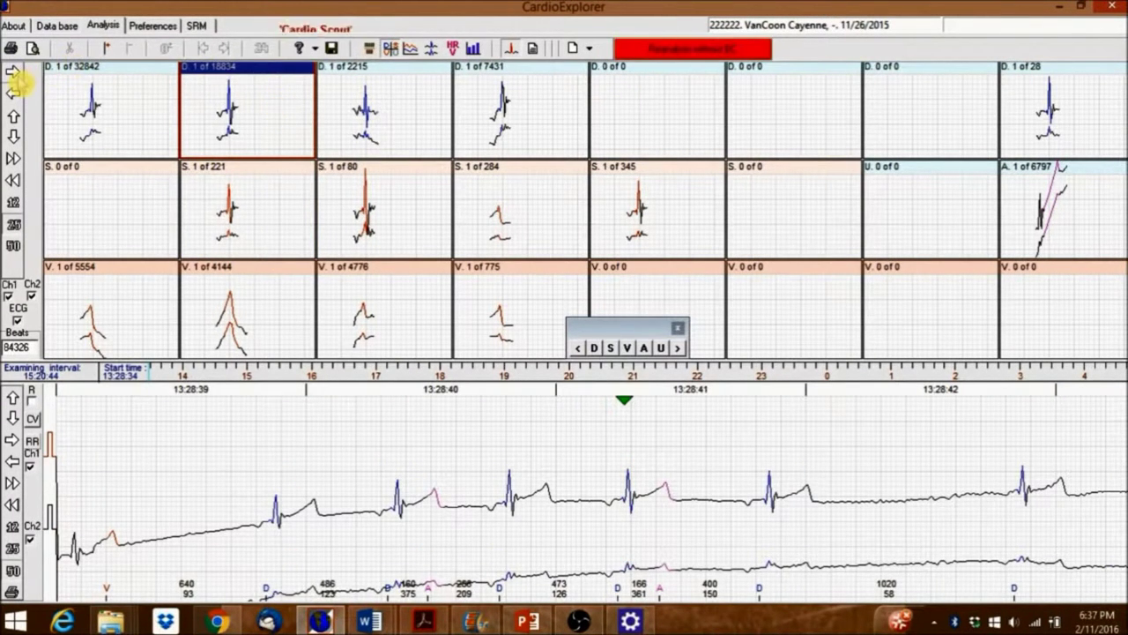
{"action": "left_click", "coordinate": [132, 100]}
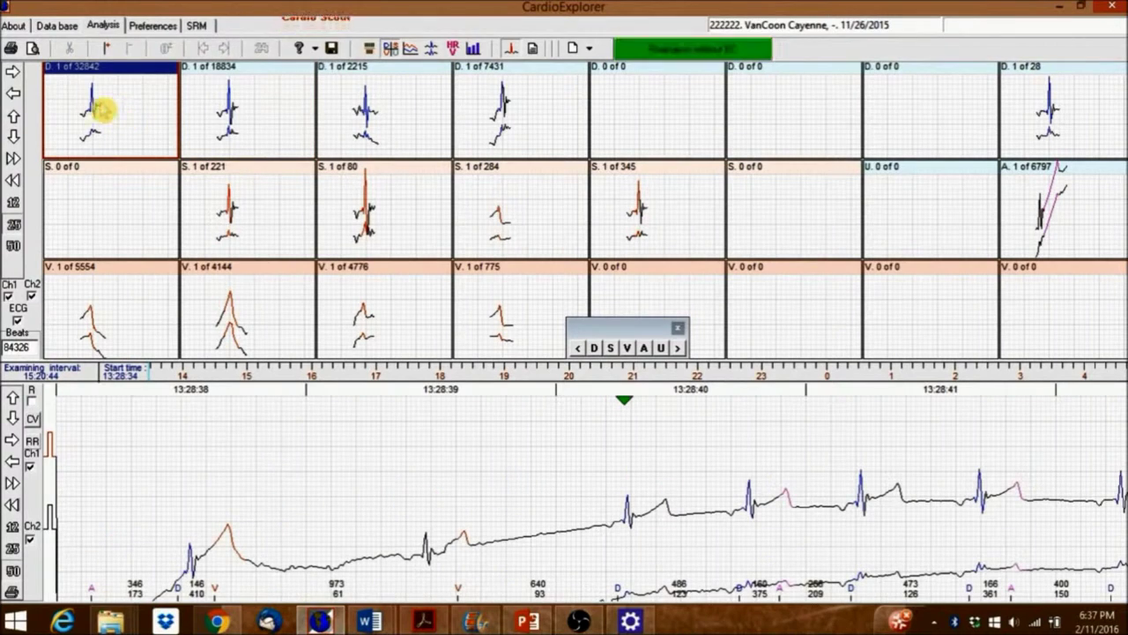
Step through the template's beats, adjust trace amplitude, and open its 3-D beat overlay.
{"action": "left_click", "coordinate": [13, 71]}
{"action": "left_click", "coordinate": [13, 71]}
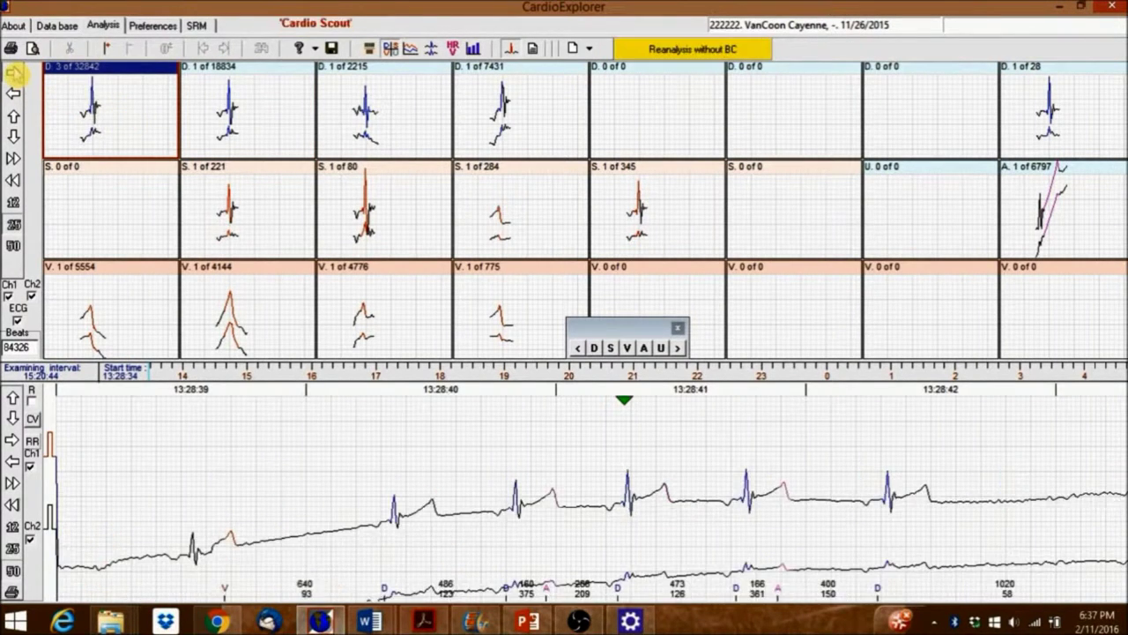
{"action": "left_click", "coordinate": [14, 71]}
{"action": "left_click", "coordinate": [13, 71]}
{"action": "left_click", "coordinate": [13, 71]}
{"action": "left_click", "coordinate": [13, 72]}
{"action": "left_click", "coordinate": [13, 71]}
{"action": "left_click", "coordinate": [13, 72]}
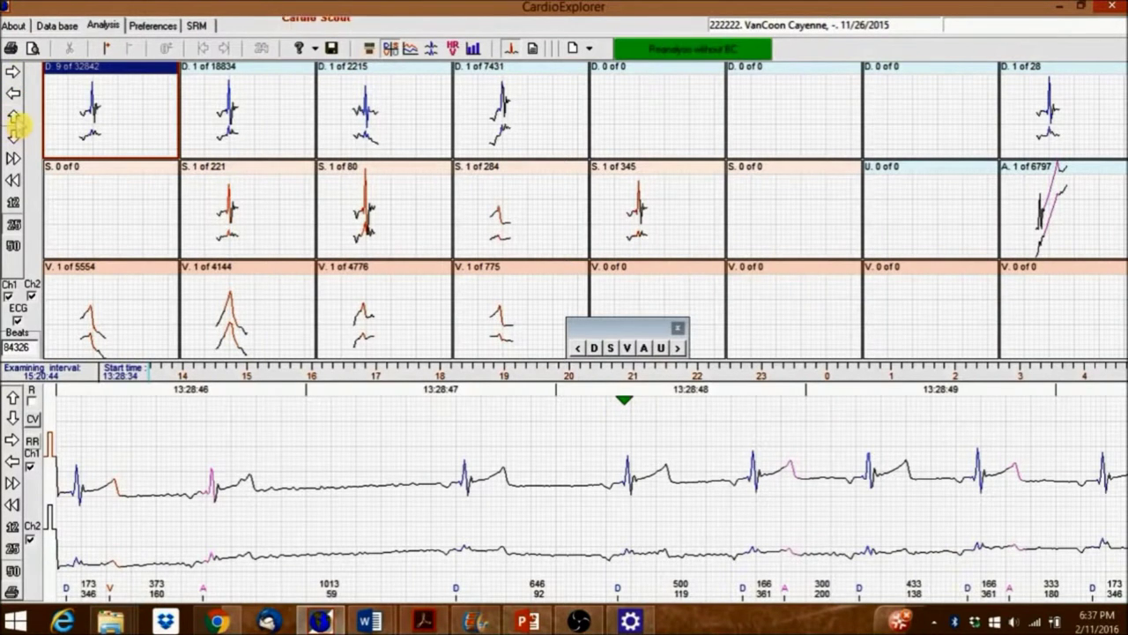
{"action": "left_click", "coordinate": [14, 122]}
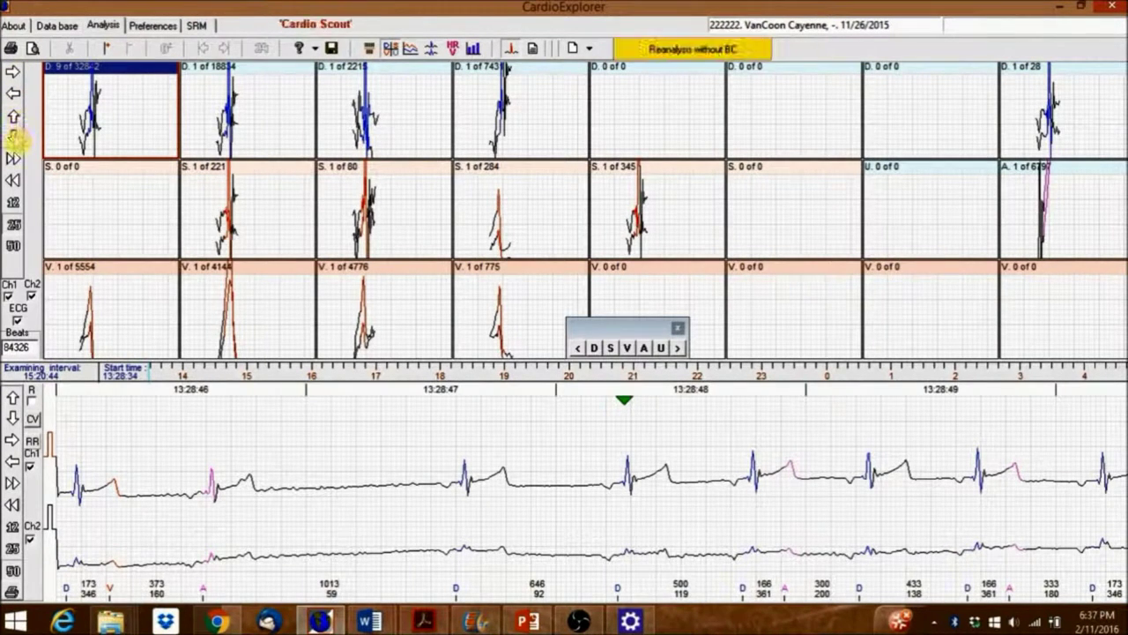
{"action": "left_click", "coordinate": [14, 137]}
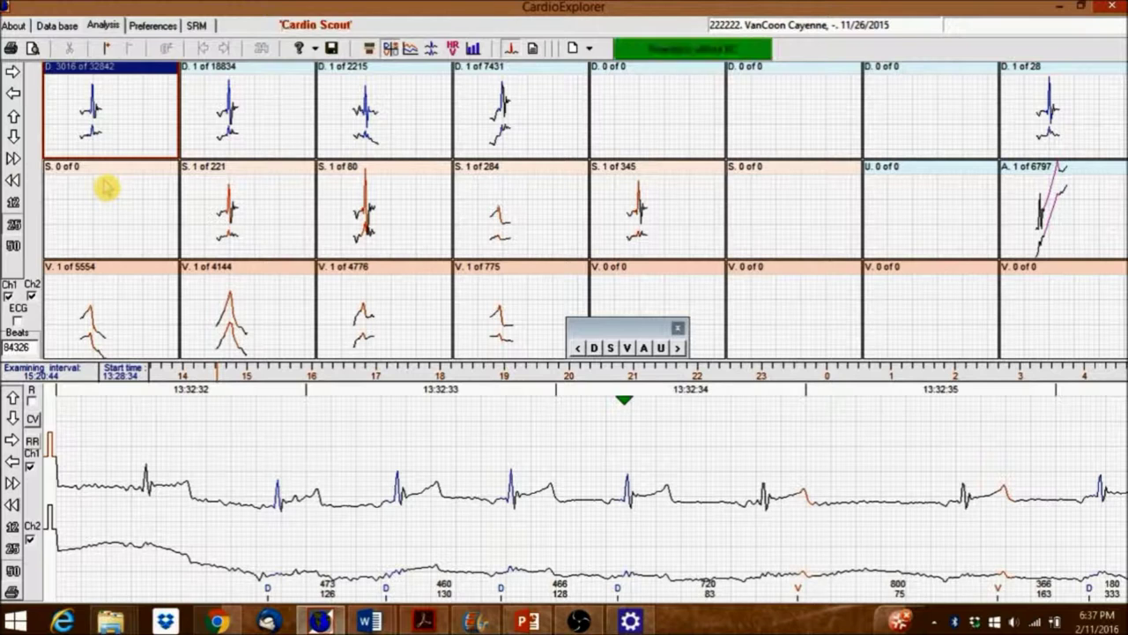
{"action": "double_click", "coordinate": [114, 116]}
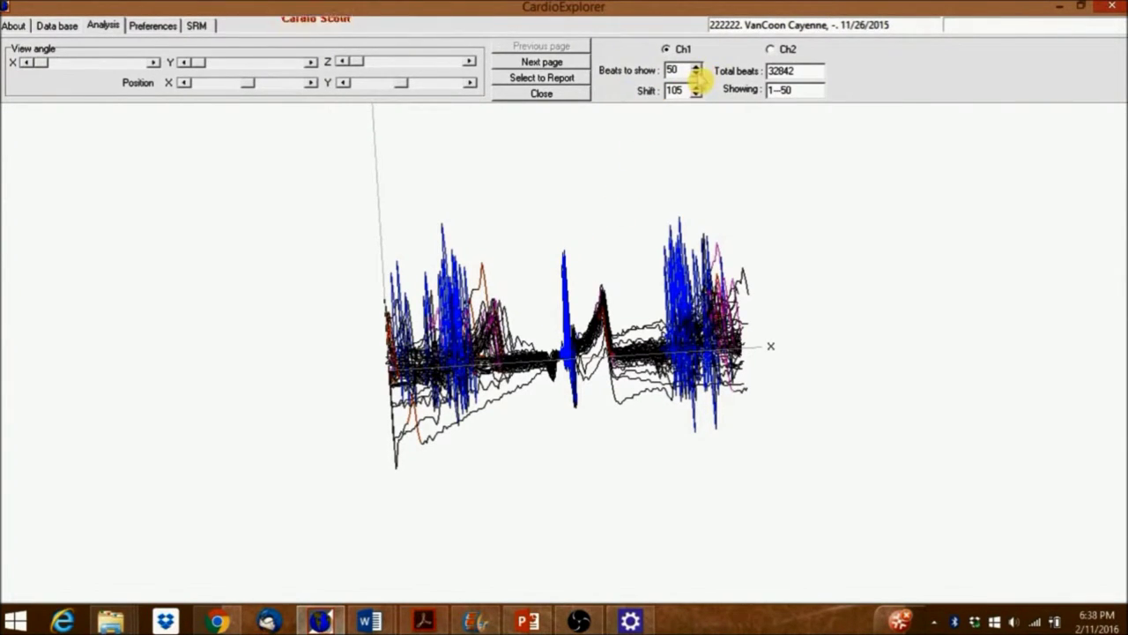
Vary the overlaid beat count and return it to 50, then rotate and tilt the 3-D overlay.
{"action": "left_click", "coordinate": [696, 74]}
{"action": "left_click", "coordinate": [696, 74]}
{"action": "left_click", "coordinate": [696, 74]}
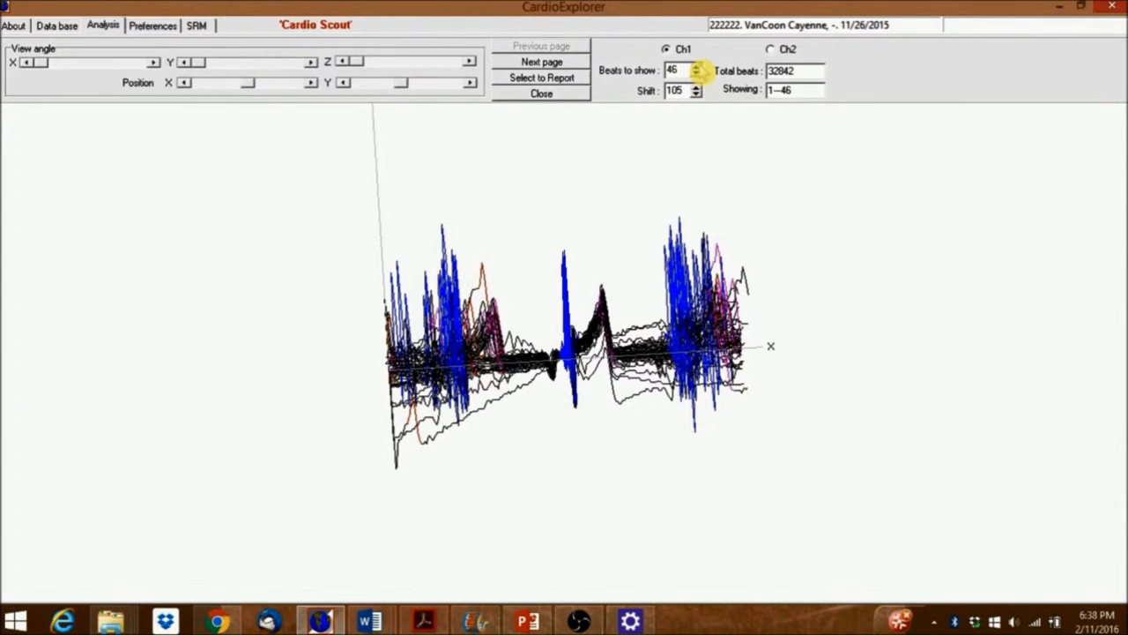
{"action": "left_click", "coordinate": [696, 67]}
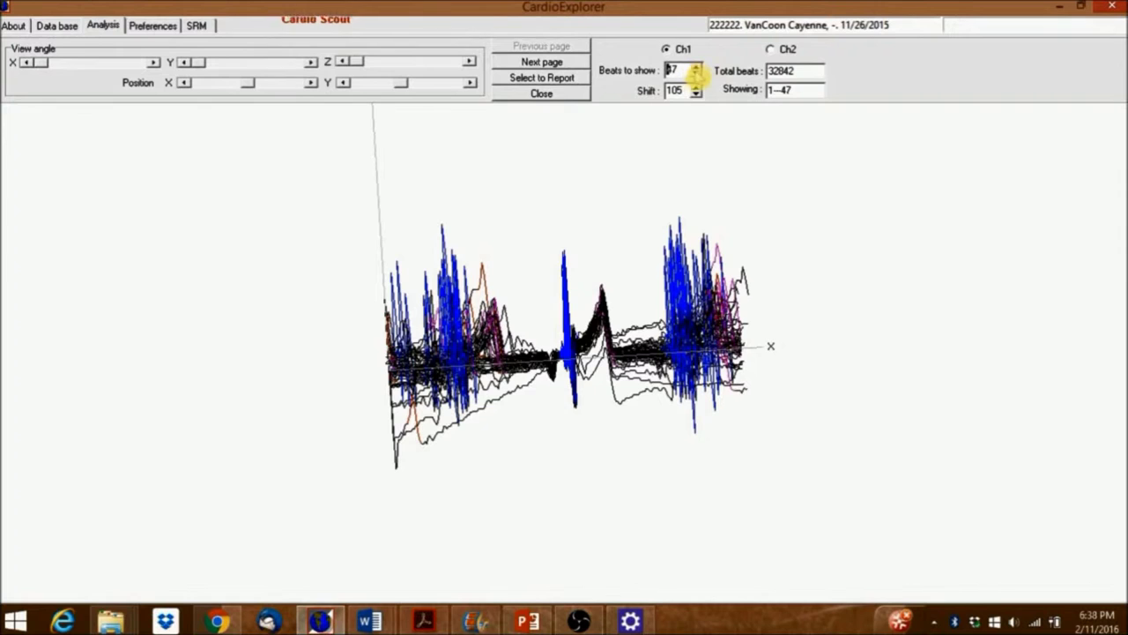
{"action": "left_click", "coordinate": [696, 67]}
{"action": "left_click", "coordinate": [696, 67]}
{"action": "left_click", "coordinate": [696, 67]}
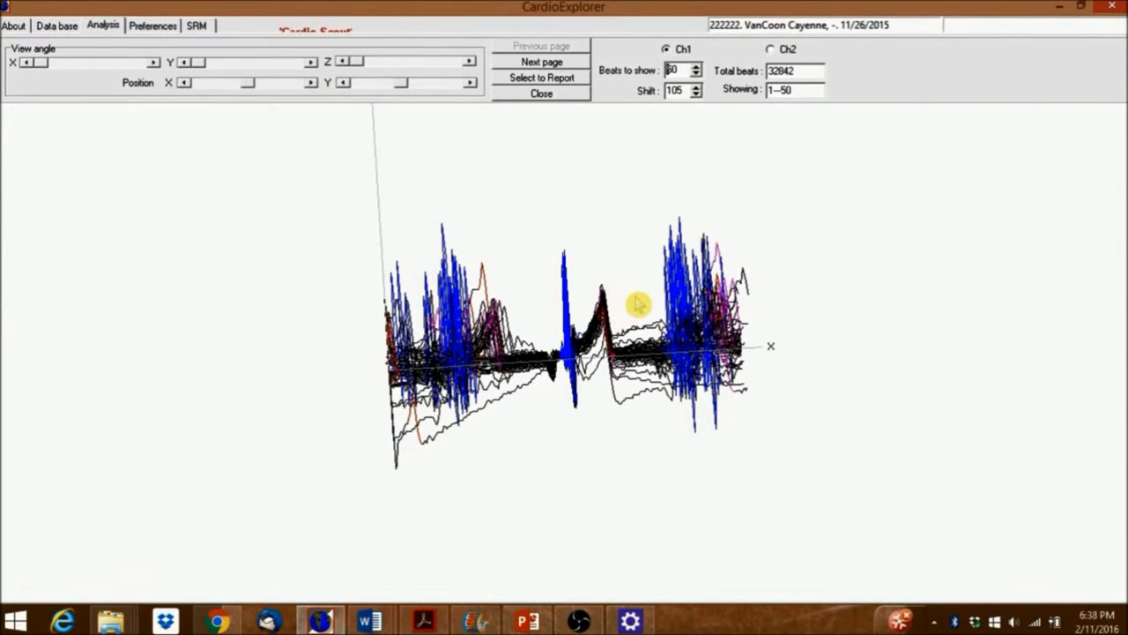
{"action": "mouse_move", "coordinate": [640, 305]}
{"action": "left_mouse_down"}
{"action": "mouse_move", "coordinate": [708, 370]}
{"action": "mouse_move", "coordinate": [515, 282]}
{"action": "mouse_move", "coordinate": [191, 171]}
{"action": "left_mouse_up"}
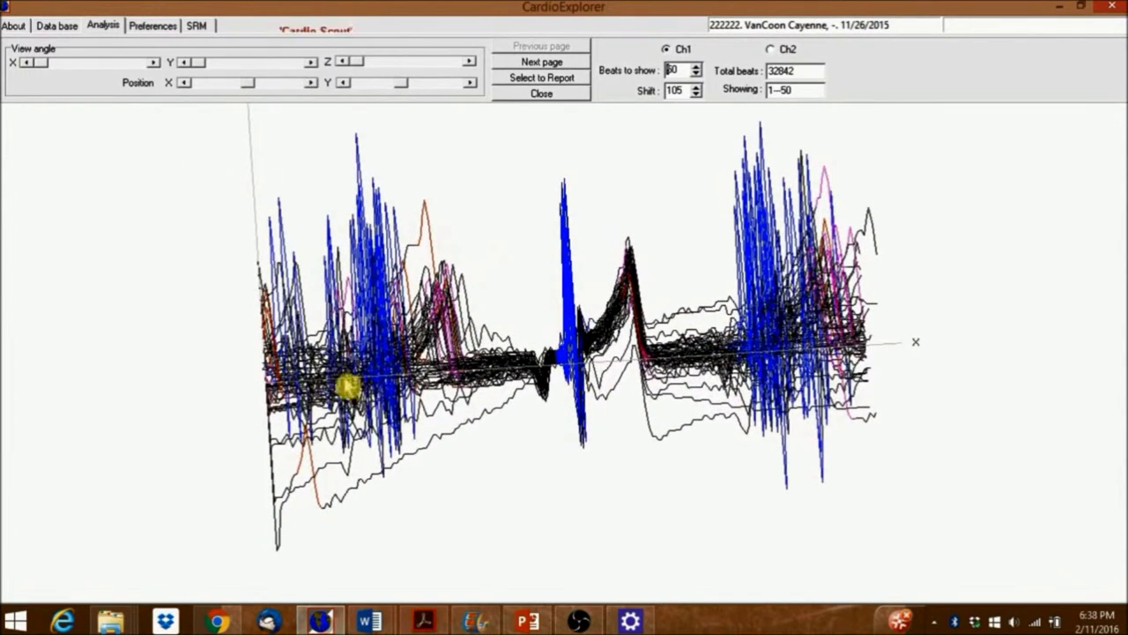
{"action": "mouse_move", "coordinate": [332, 364]}
{"action": "left_mouse_down"}
{"action": "mouse_move", "coordinate": [329, 303]}
{"action": "mouse_move", "coordinate": [340, 290]}
{"action": "mouse_move", "coordinate": [332, 363]}
{"action": "left_mouse_up"}
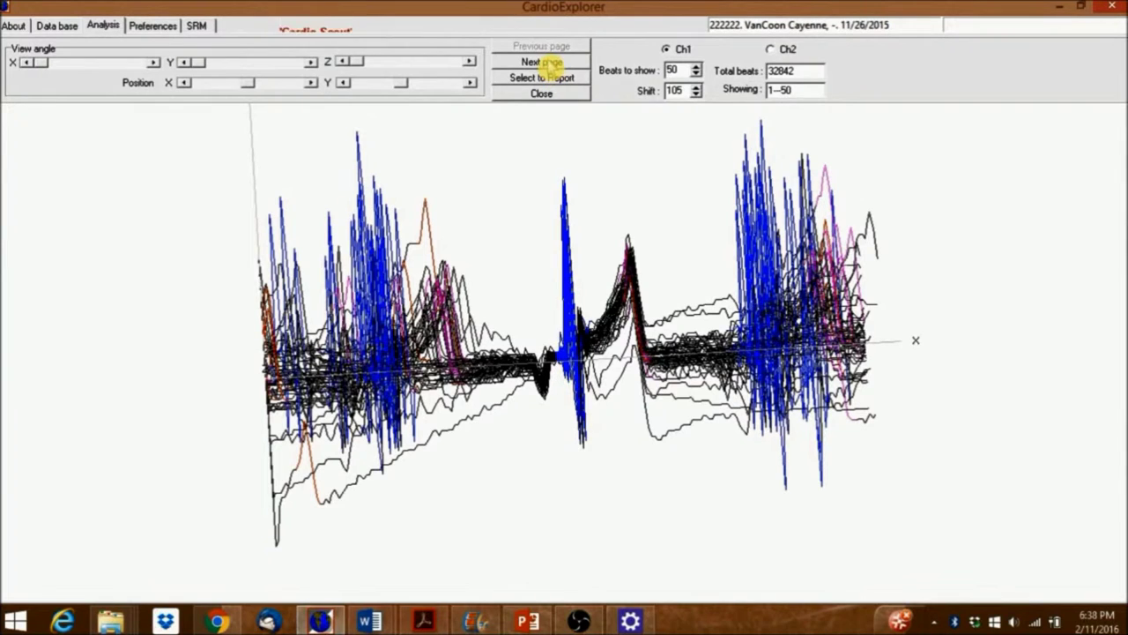
Page the waterfall to beats 201–250 and close the 3D view.
{"action": "left_click", "coordinate": [541, 63]}
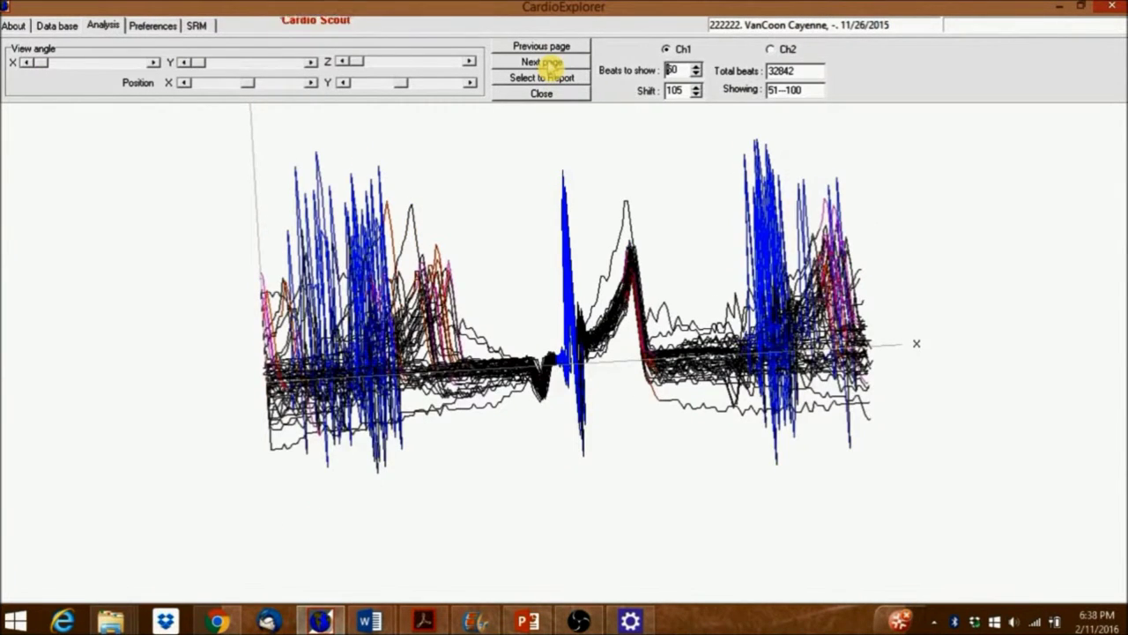
{"action": "left_click", "coordinate": [541, 63]}
{"action": "left_click", "coordinate": [541, 63]}
{"action": "left_click", "coordinate": [541, 62]}
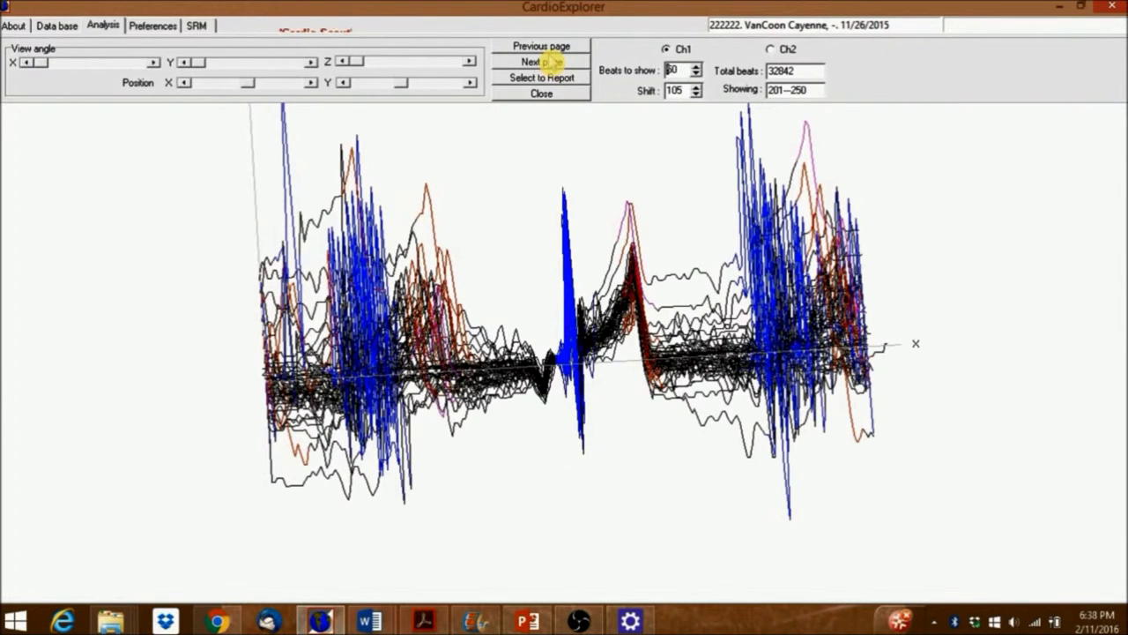
{"action": "left_click", "coordinate": [561, 96]}
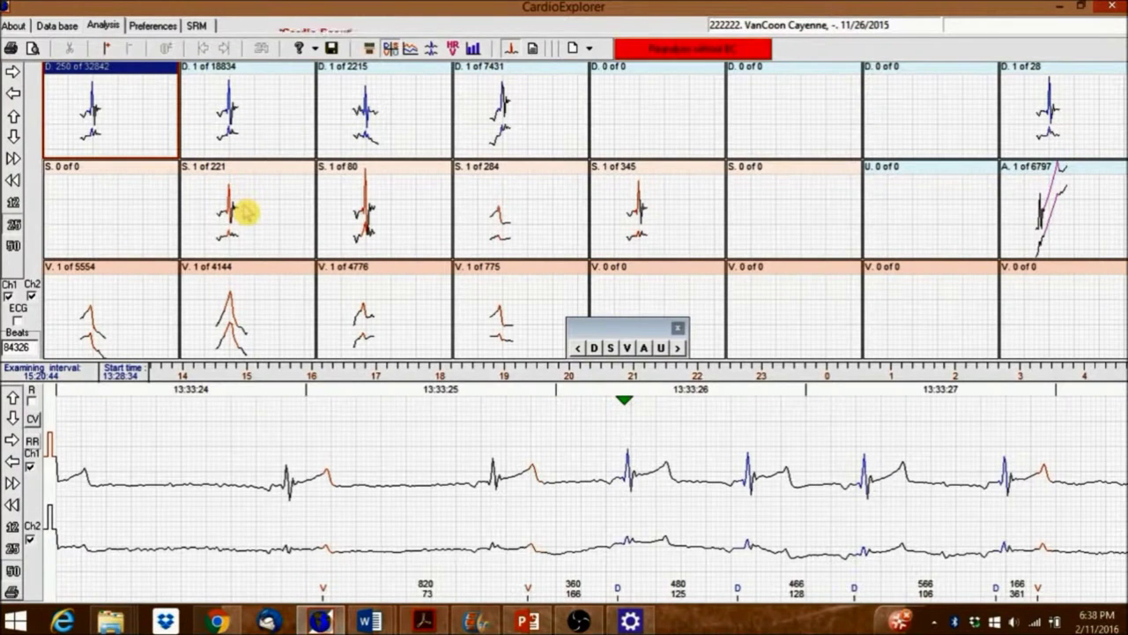
Cancel an S-to-D move, then reclassify all 775 ventricular beats to S and then artefact.
{"action": "left_click", "coordinate": [365, 320]}
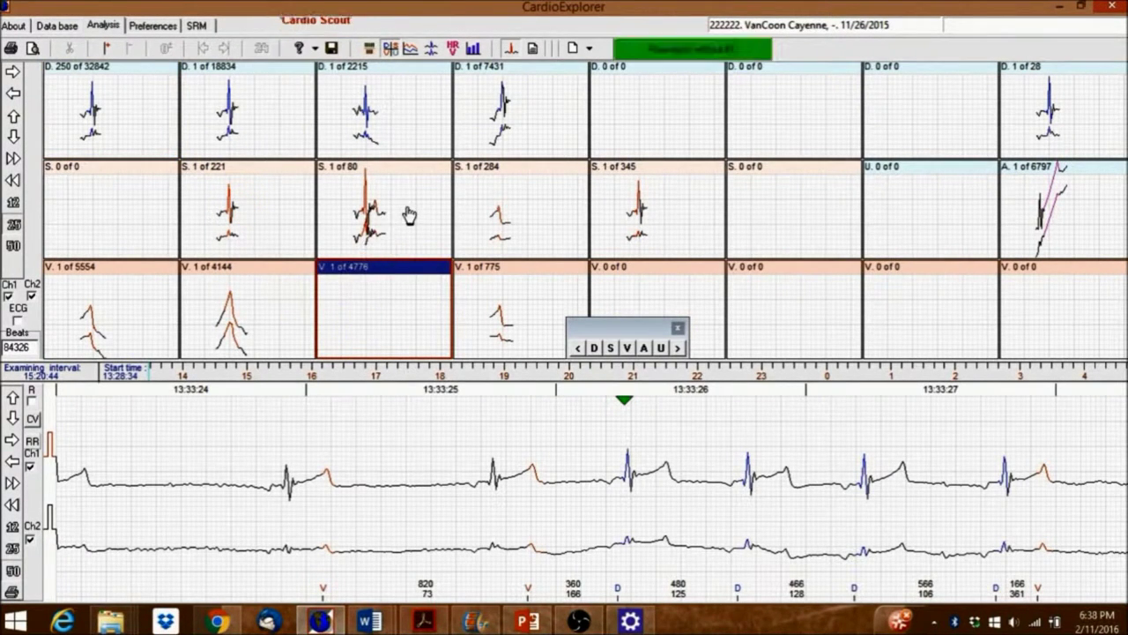
{"action": "left_click_drag", "start_coordinate": [252, 221], "coordinate": [295, 116]}
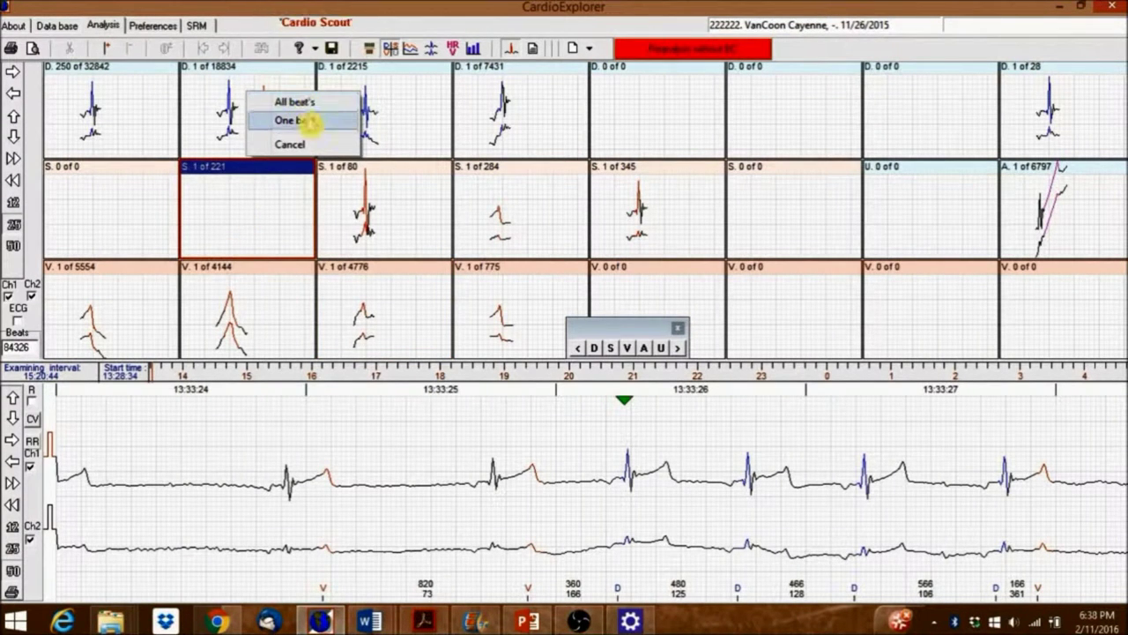
{"action": "left_click", "coordinate": [296, 144]}
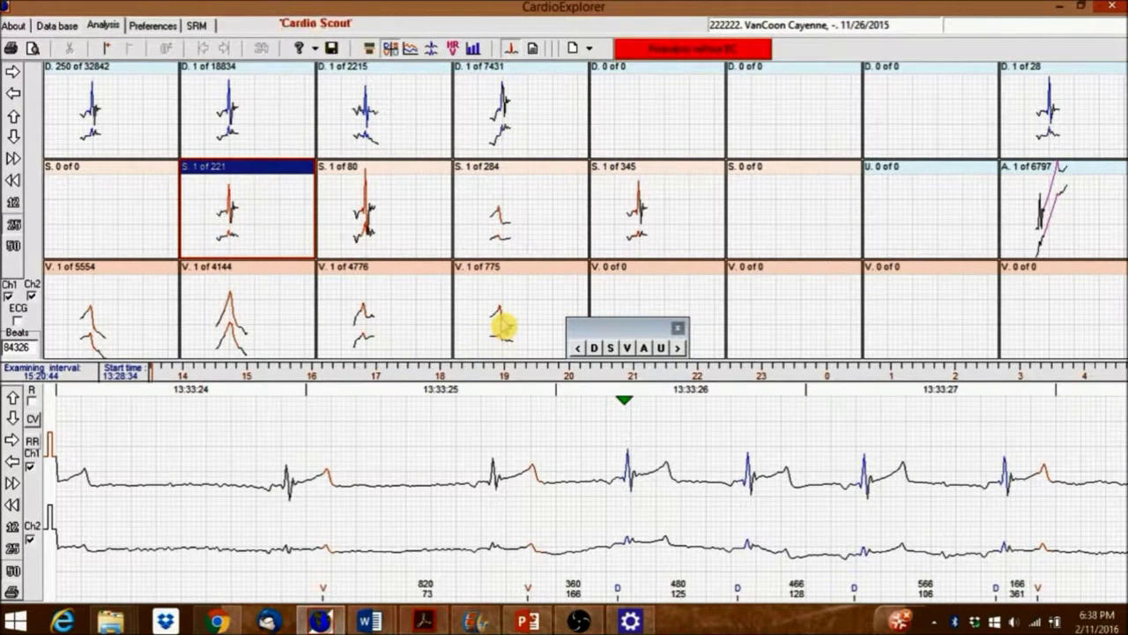
{"action": "left_click_drag", "start_coordinate": [502, 326], "coordinate": [797, 222]}
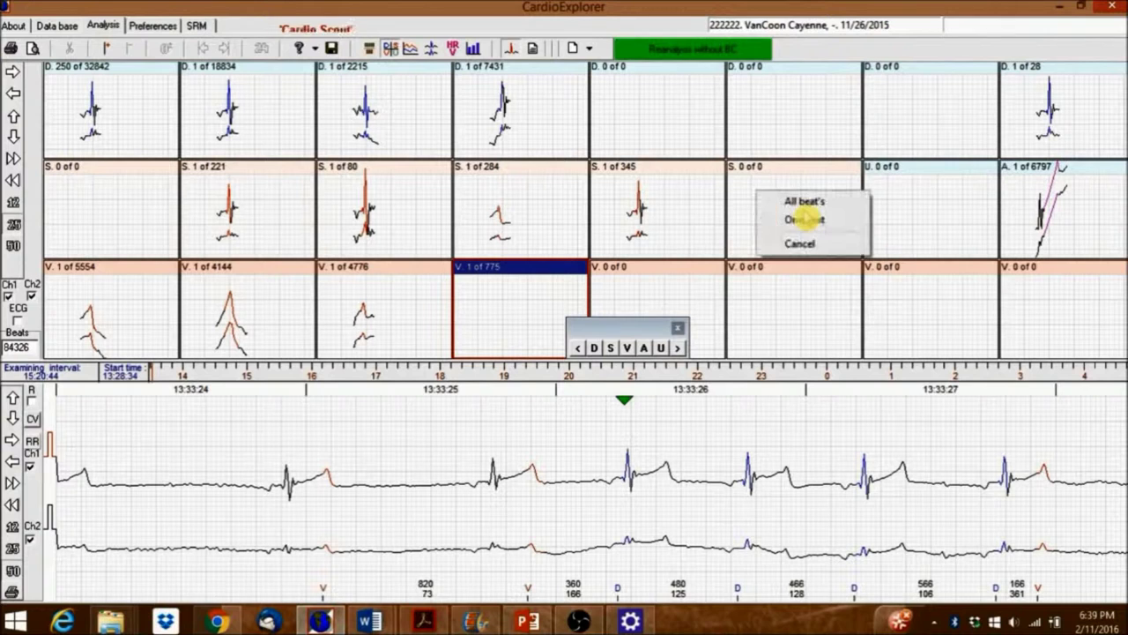
{"action": "left_click", "coordinate": [818, 202]}
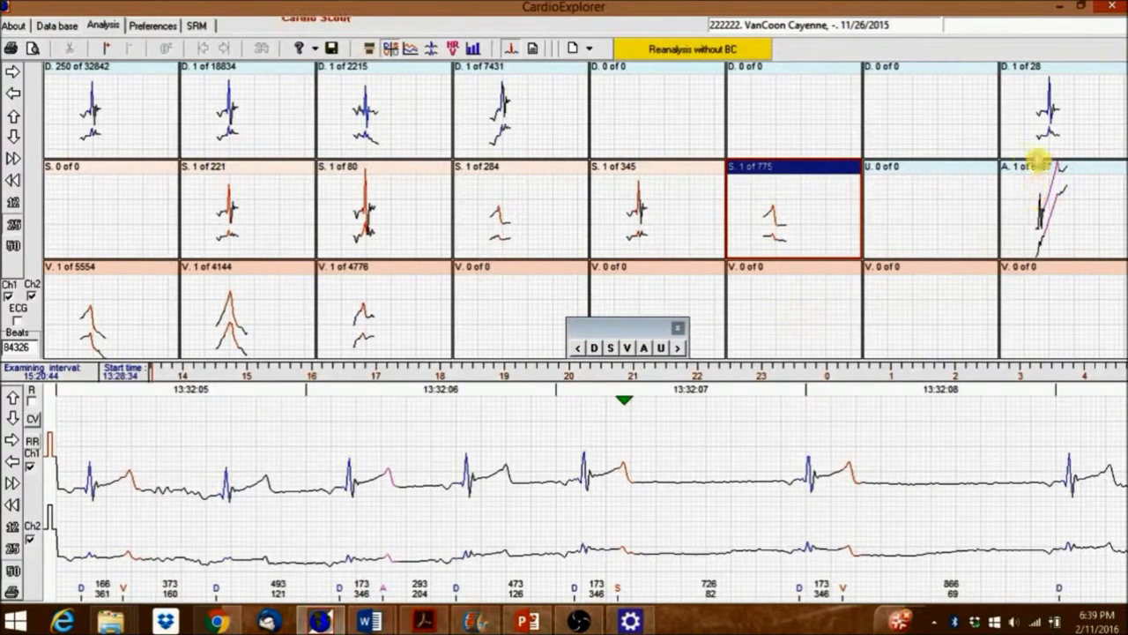
{"action": "left_click_drag", "start_coordinate": [747, 214], "coordinate": [1070, 201]}
{"action": "left_click", "coordinate": [1069, 183]}
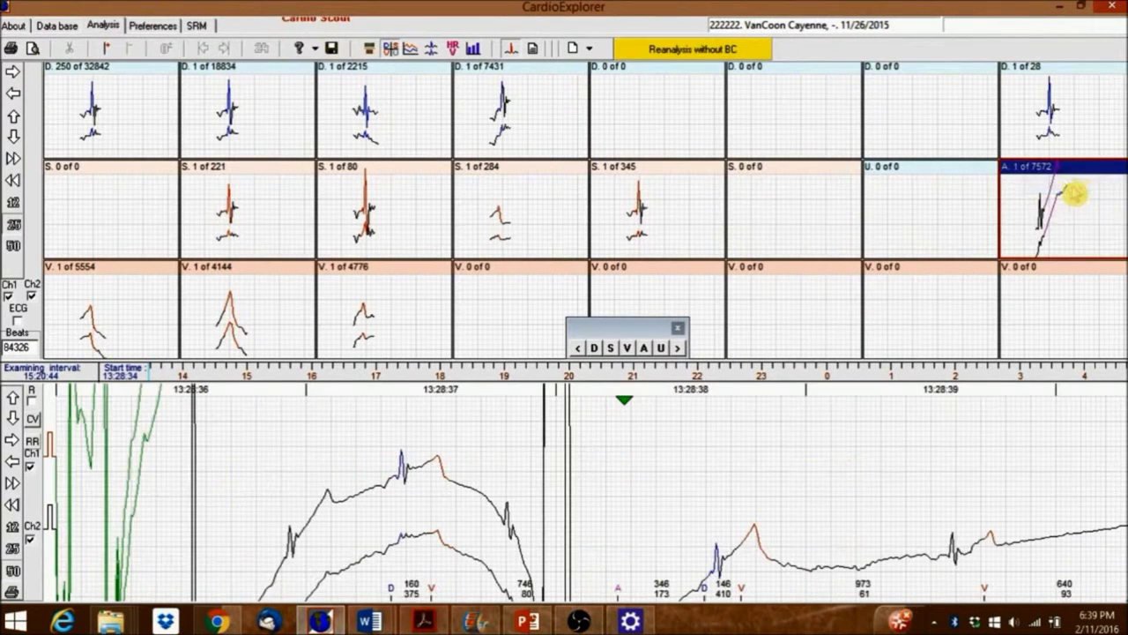
Reclassify all 4776 beats of the other ventricular class as artefact.
{"action": "left_click", "coordinate": [373, 321]}
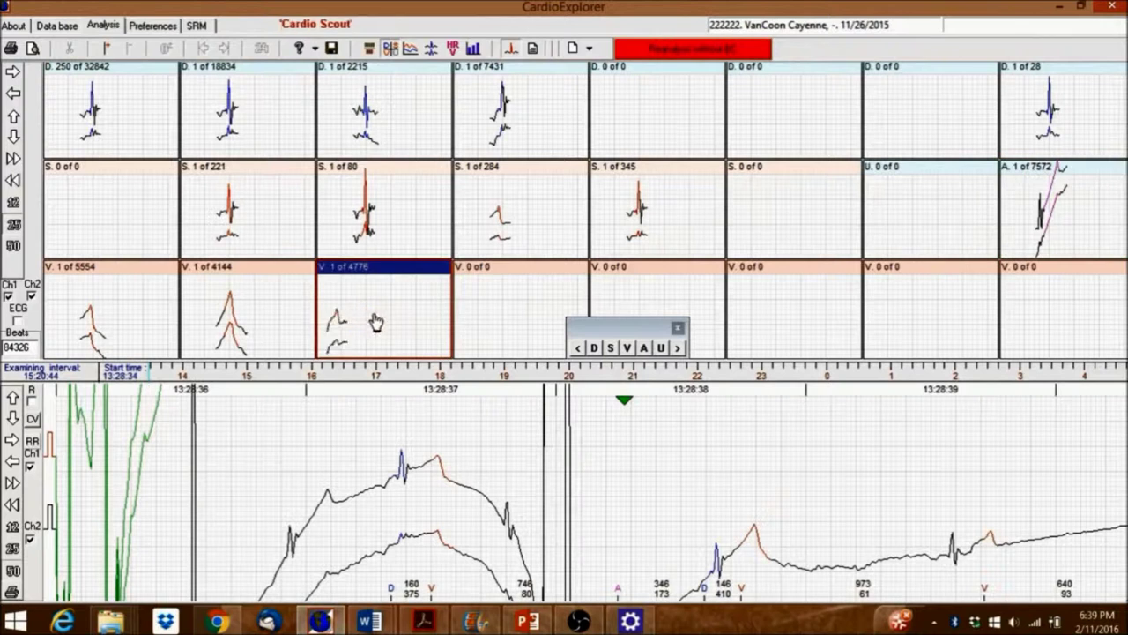
{"action": "left_click_drag", "start_coordinate": [374, 321], "coordinate": [1038, 195]}
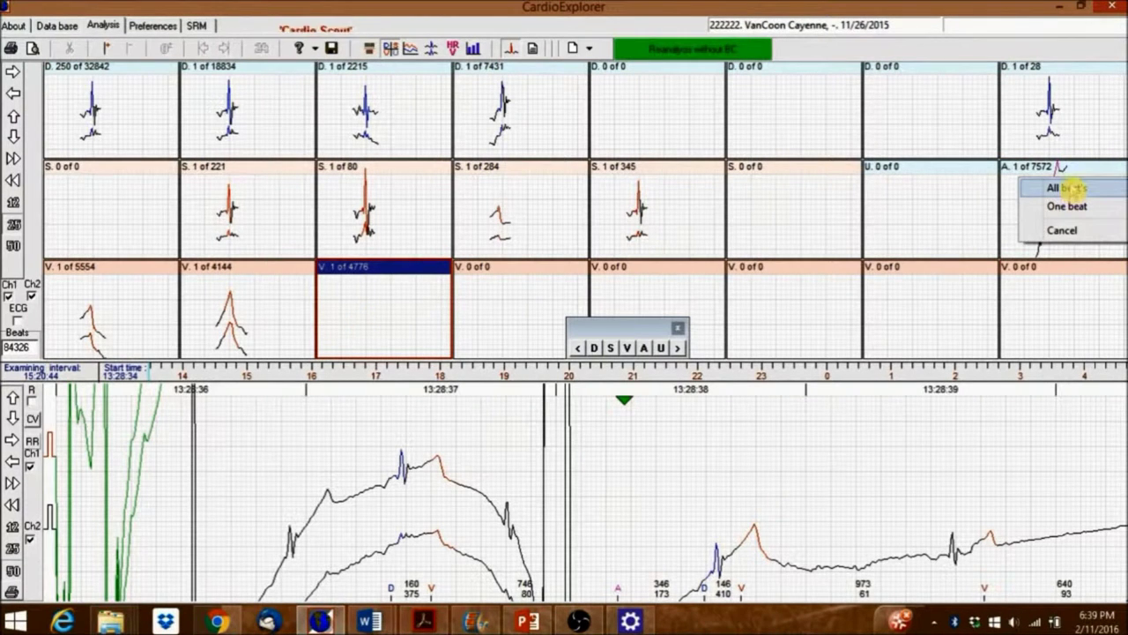
{"action": "left_click", "coordinate": [1069, 187]}
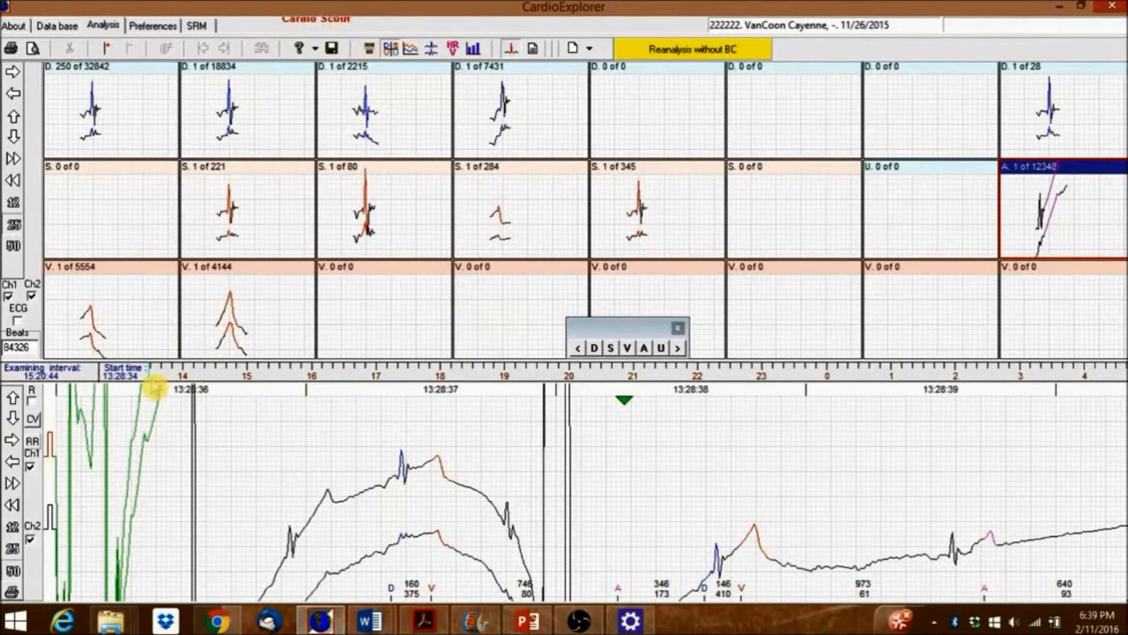
{"action": "left_click_drag", "start_coordinate": [151, 384], "coordinate": [209, 395]}
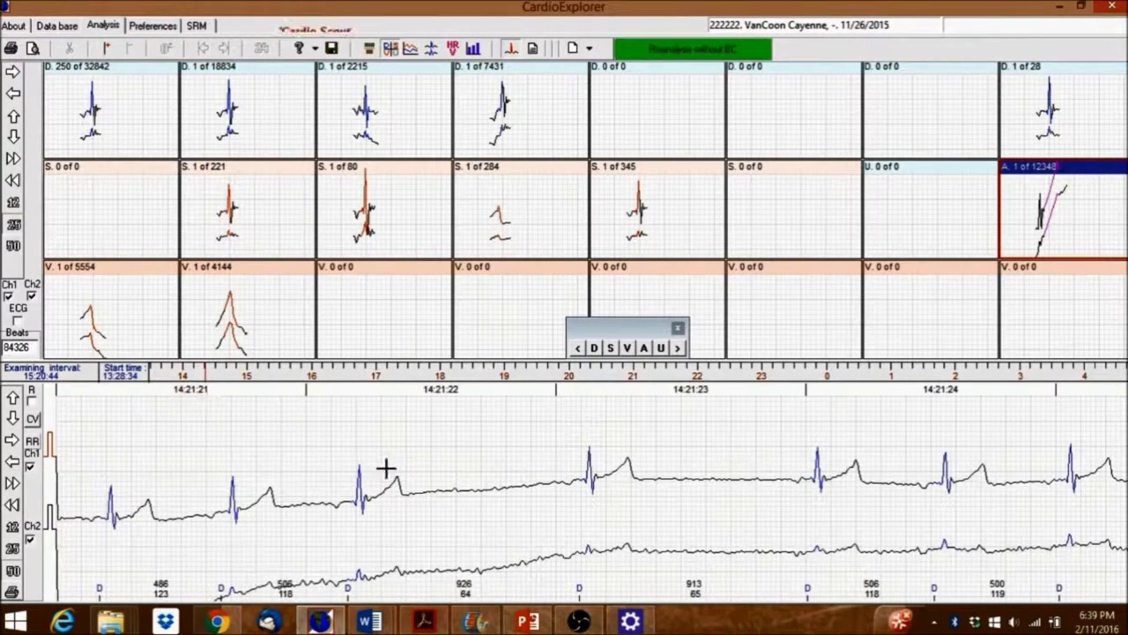
Annotate the ECG strip near 14:21:22 with the comment 'comment'.
{"action": "right_click", "coordinate": [483, 501]}
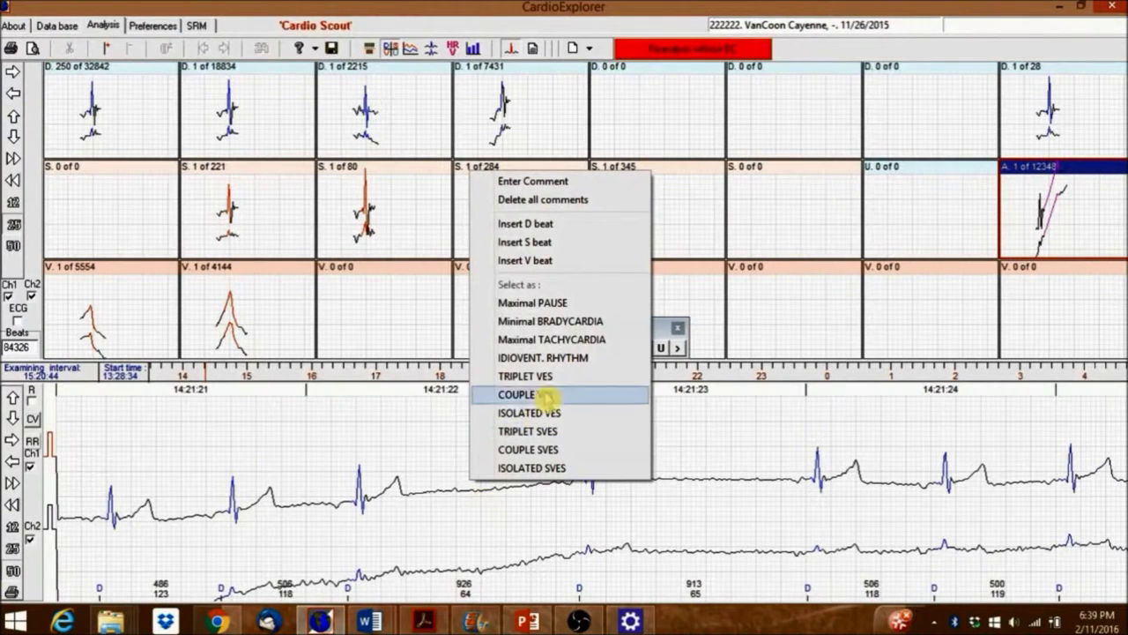
{"action": "left_click", "coordinate": [569, 183]}
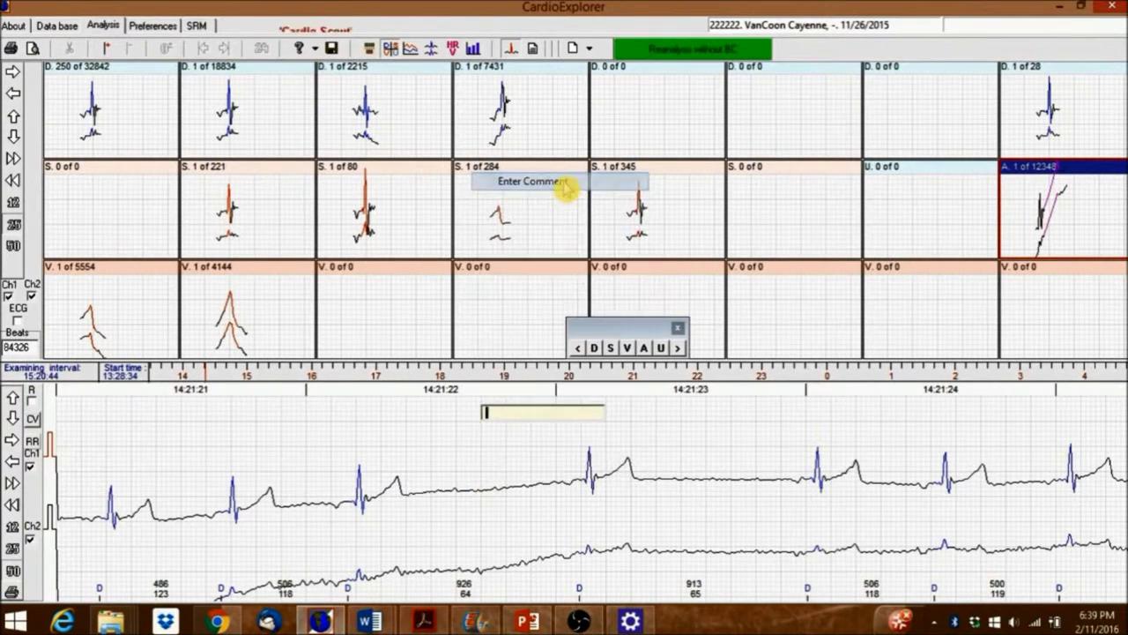
{"action": "type", "text": "c"}
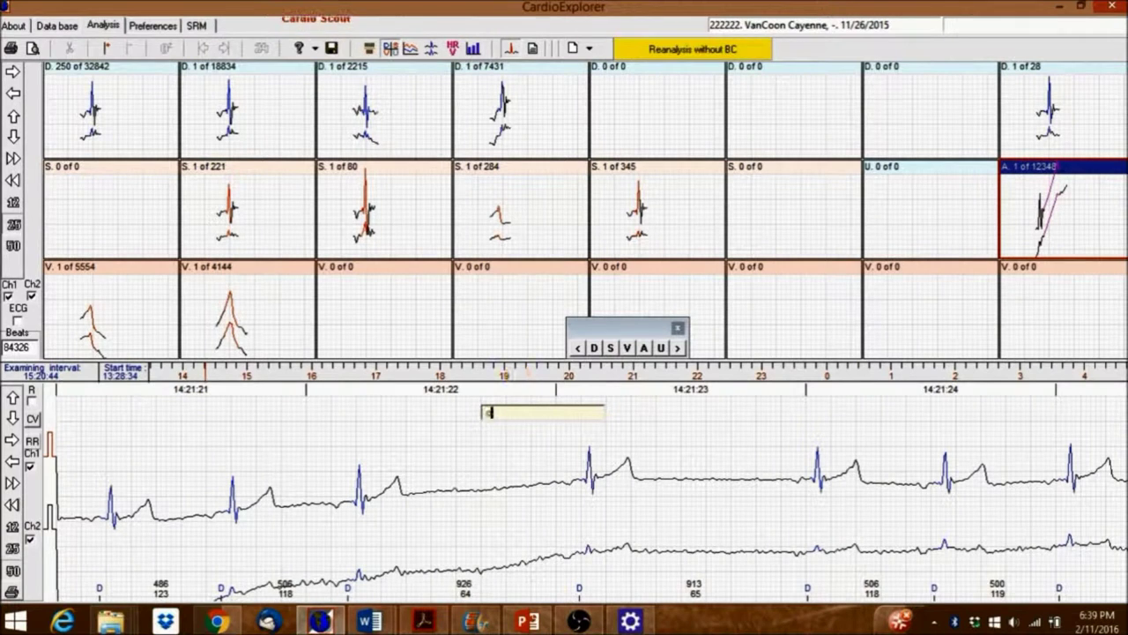
{"action": "type", "text": "ommen"}
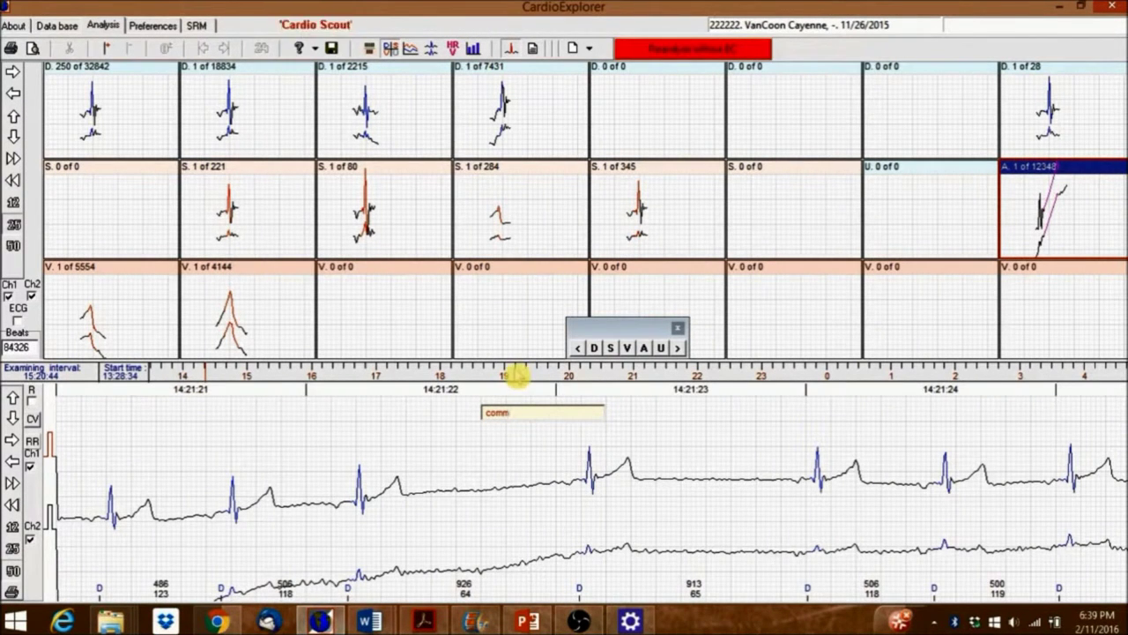
{"action": "type", "text": "t"}
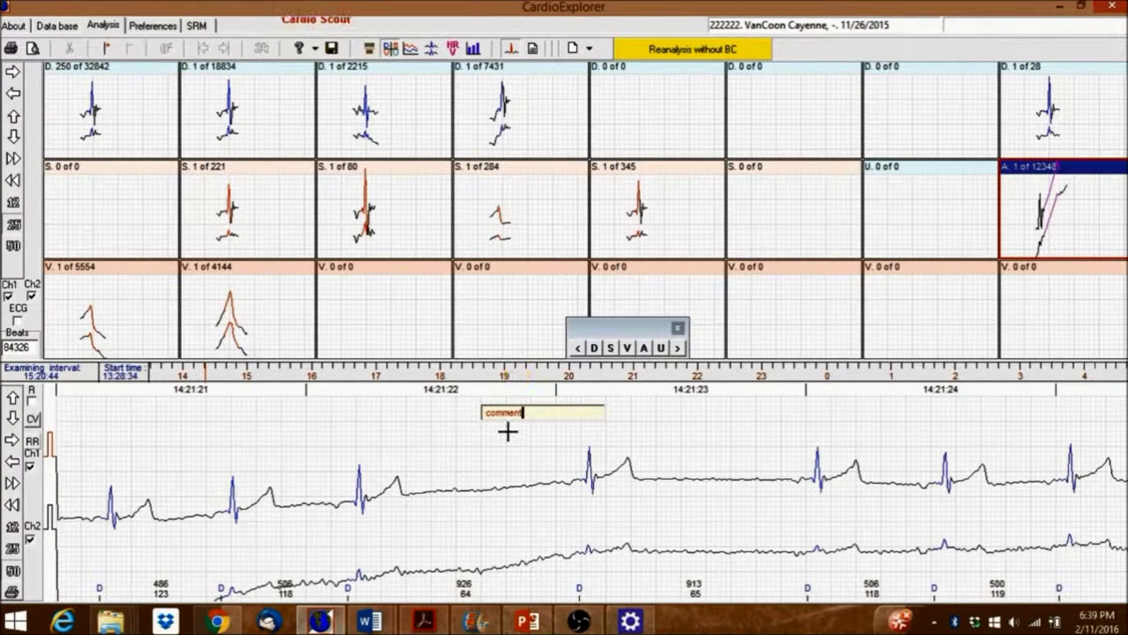
{"action": "key", "text": "Return"}
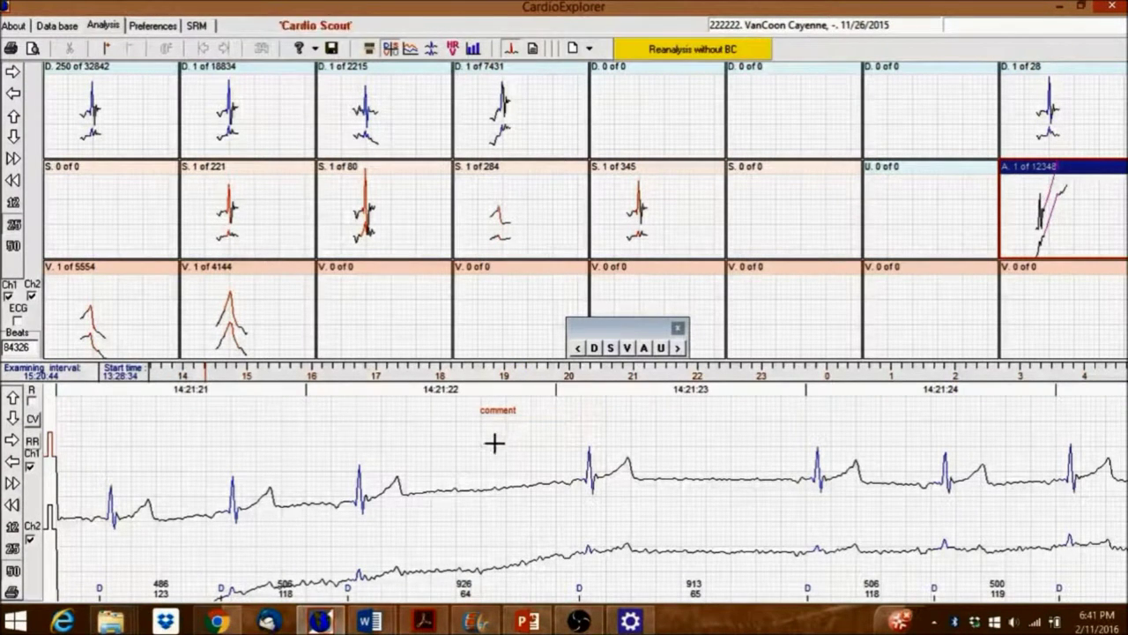
Insert a new ventricular beat on the strip by marking its QRS onset and offset.
{"action": "right_click", "coordinate": [419, 482]}
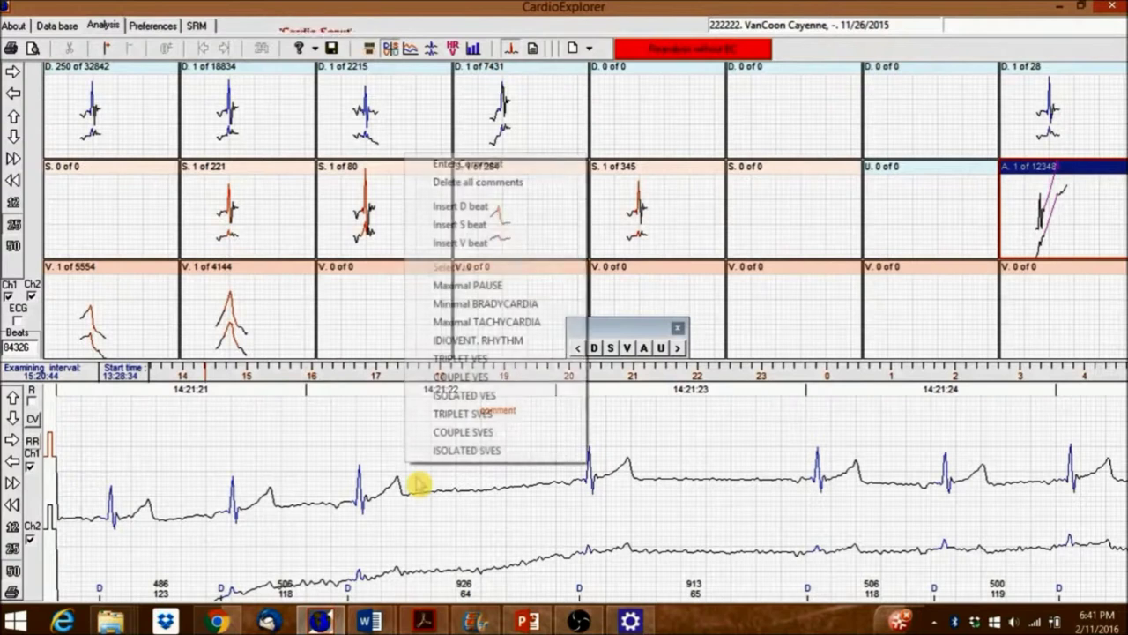
{"action": "left_click", "coordinate": [470, 244]}
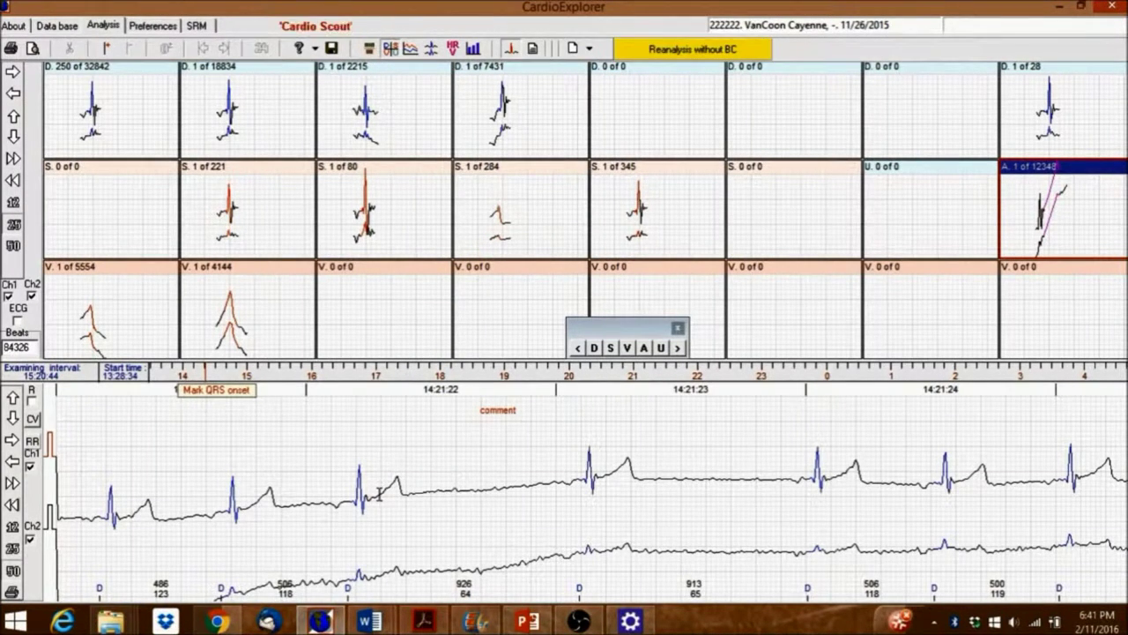
{"action": "left_click", "coordinate": [379, 493]}
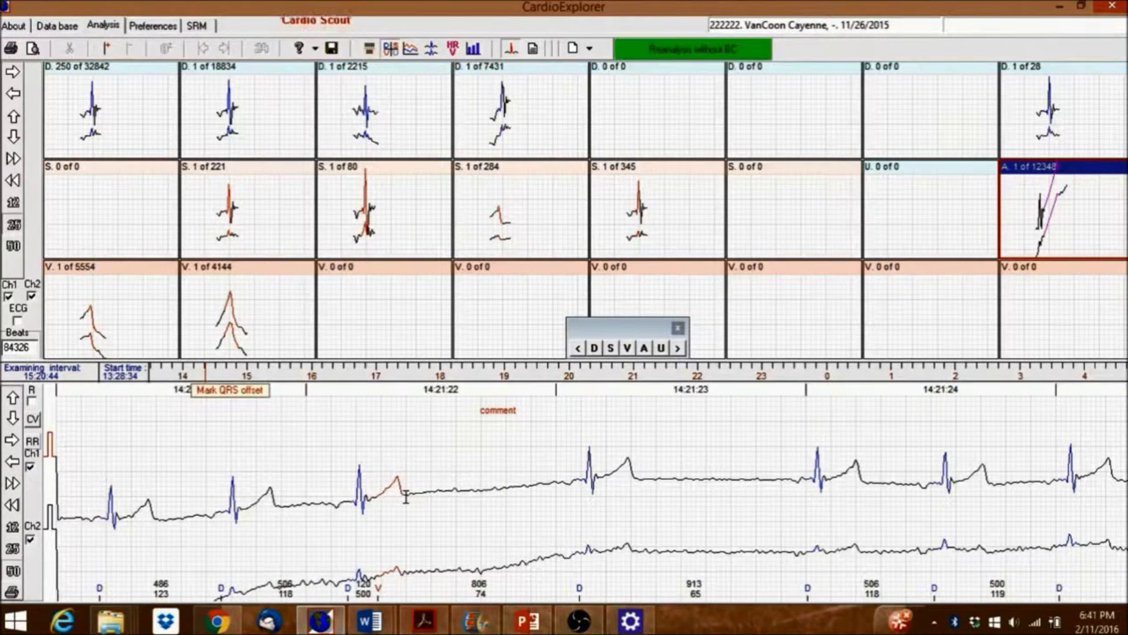
{"action": "left_click", "coordinate": [406, 496]}
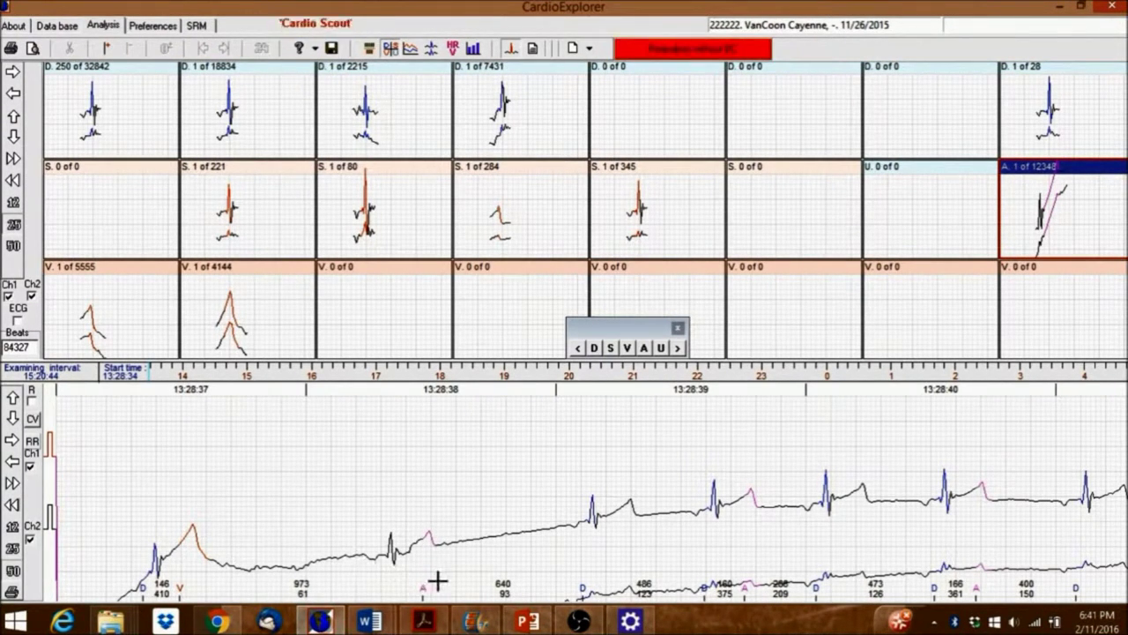
Reclassify two single beats near 13:28:38 as artefact.
{"action": "right_click", "coordinate": [428, 536]}
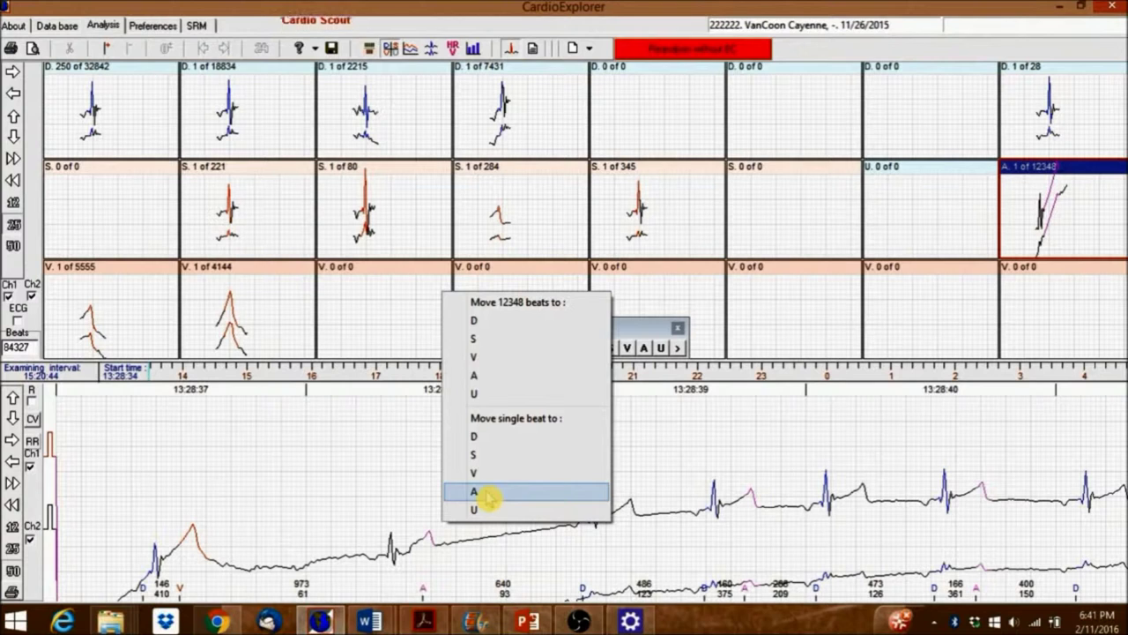
{"action": "left_click", "coordinate": [487, 493]}
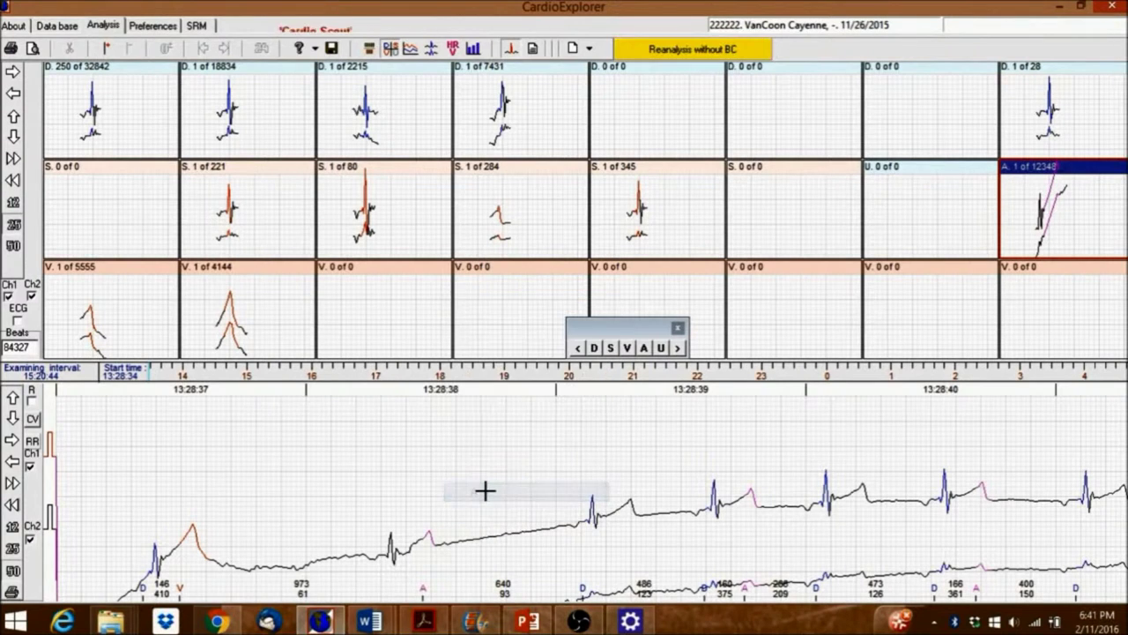
{"action": "right_click", "coordinate": [431, 539]}
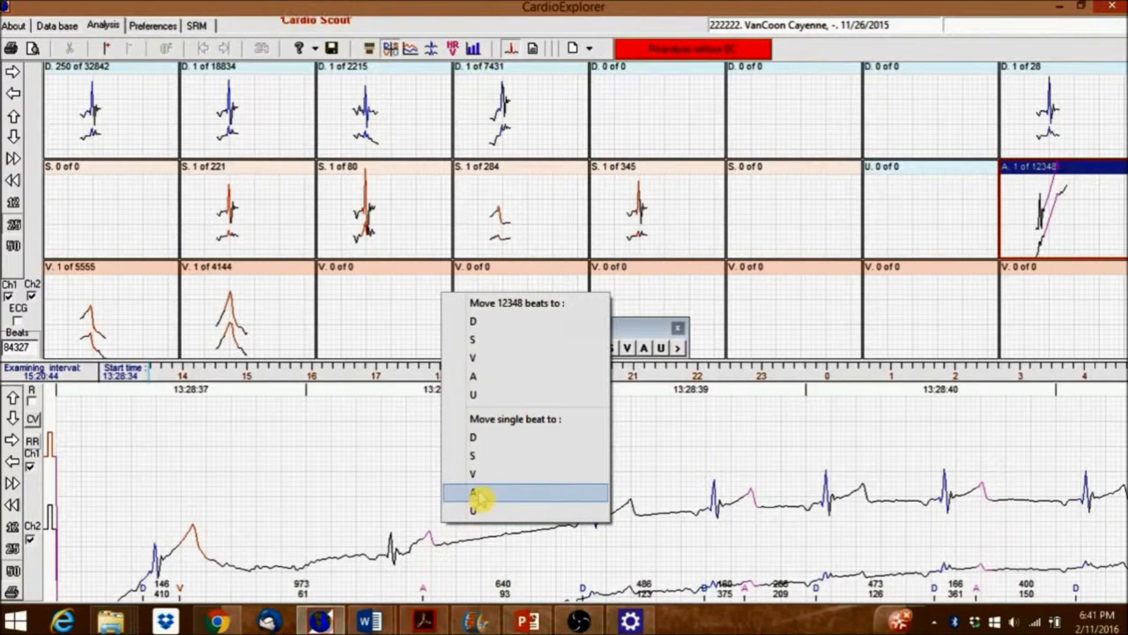
{"action": "left_click", "coordinate": [476, 493]}
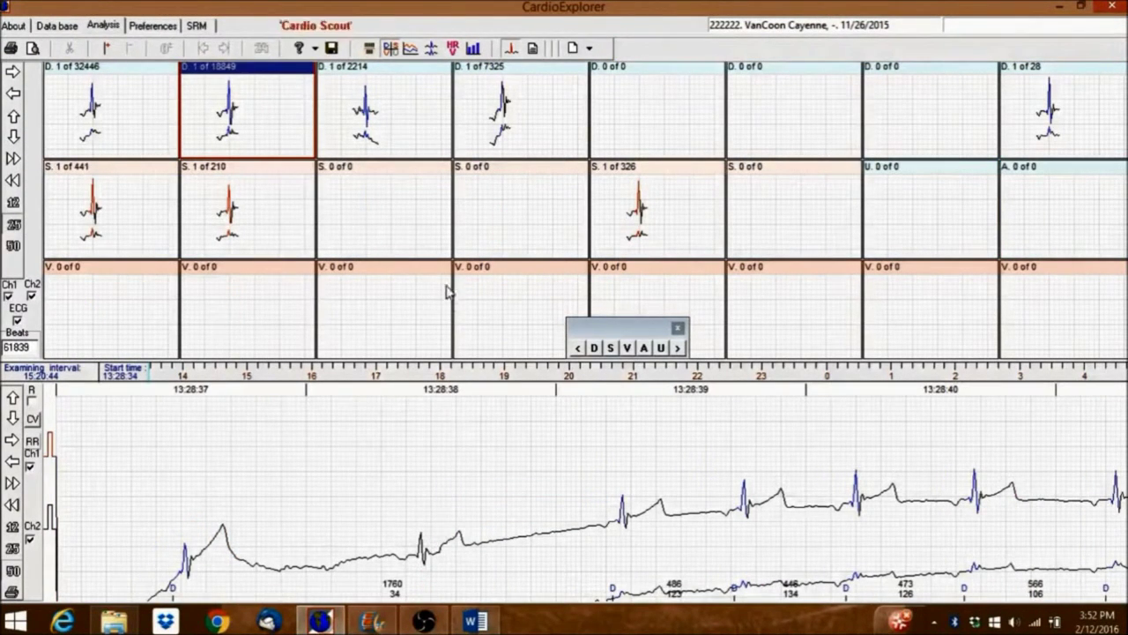
Show the text report and add blank lines and 'dfddfdfdfdfdfdfd' after the Trigeminia SVES line.
{"action": "left_click", "coordinate": [532, 49]}
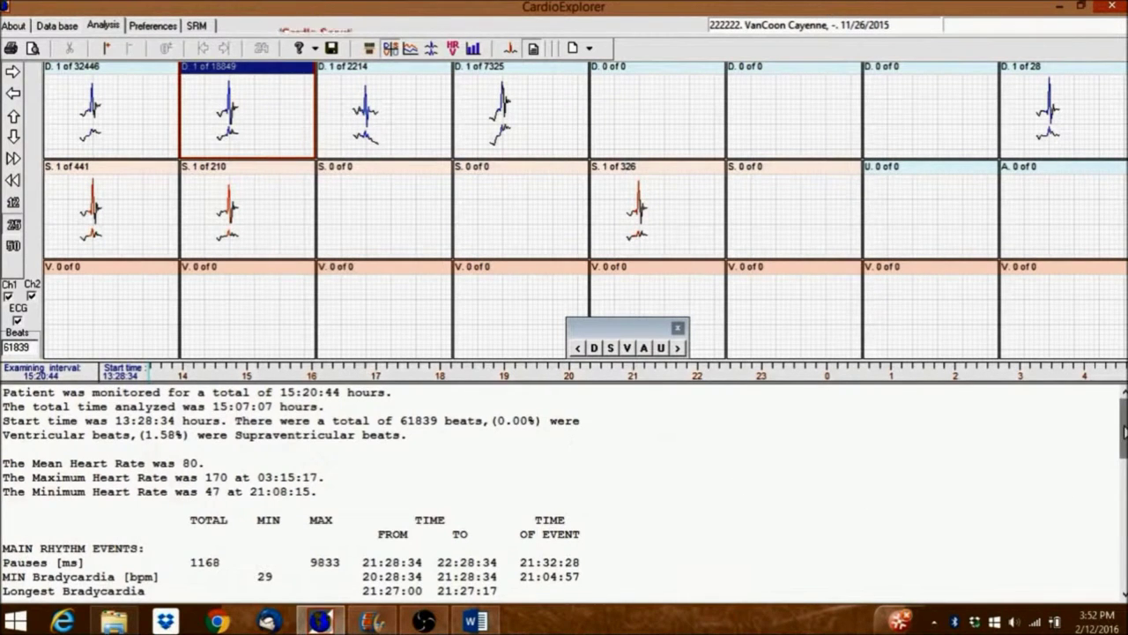
{"action": "left_click_drag", "start_coordinate": [1123, 432], "coordinate": [1116, 493]}
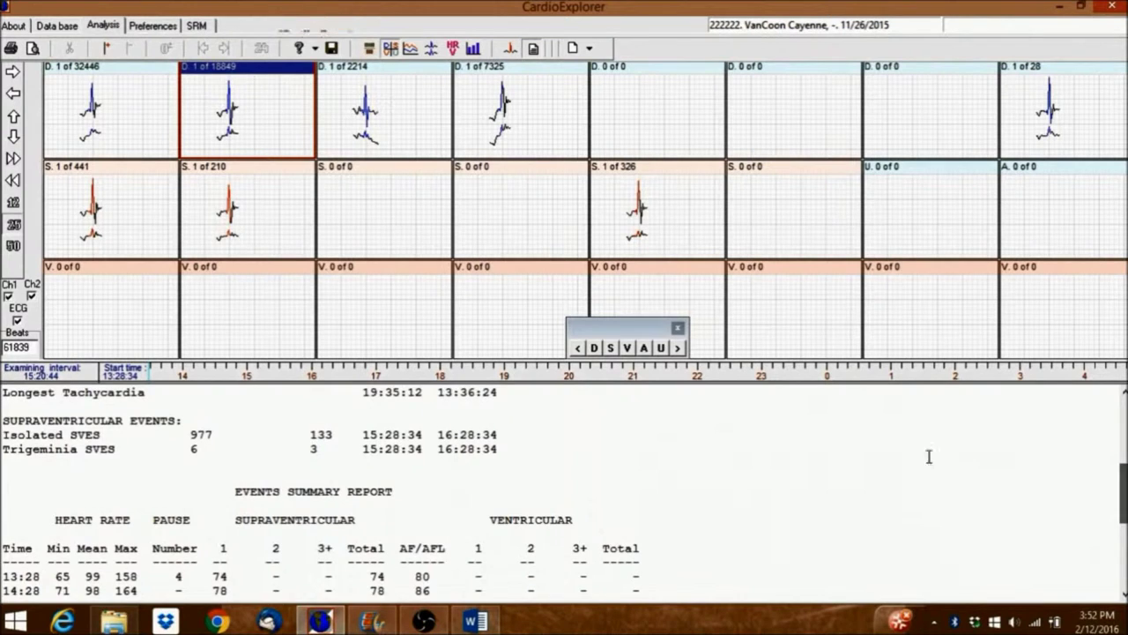
{"action": "left_click", "coordinate": [517, 449]}
{"action": "key", "text": "Return"}
{"action": "key", "text": "Return"}
{"action": "type", "text": "dfddfdfdfdfdfdfd"}
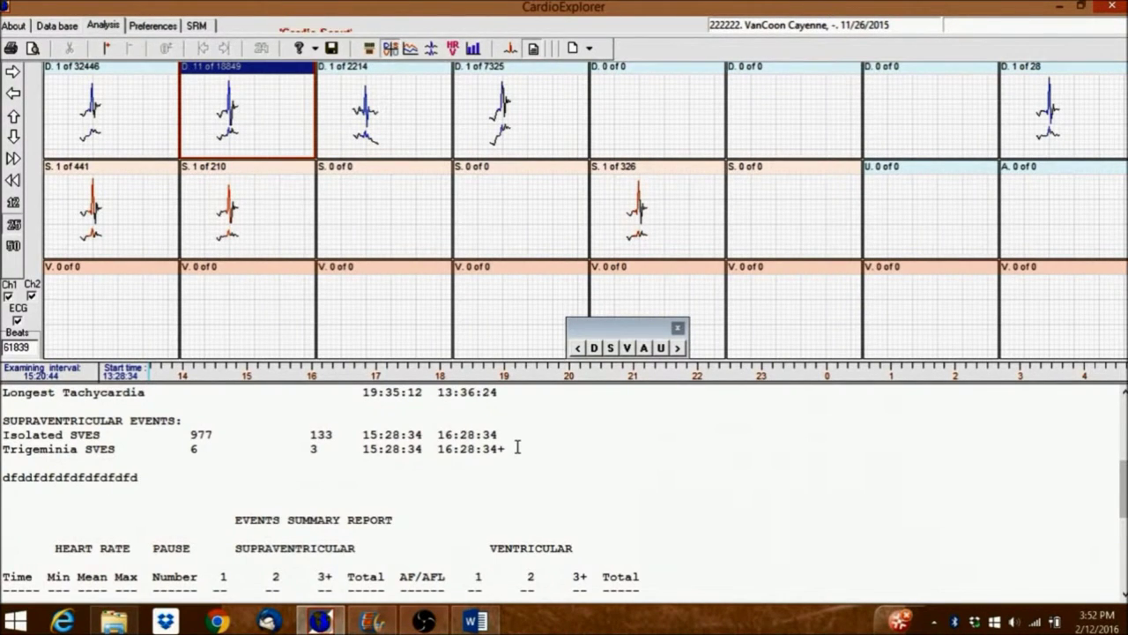
Switch the lower panel between report and ECG strip, ending on the strip.
{"action": "left_click", "coordinate": [511, 49]}
{"action": "left_click", "coordinate": [532, 51]}
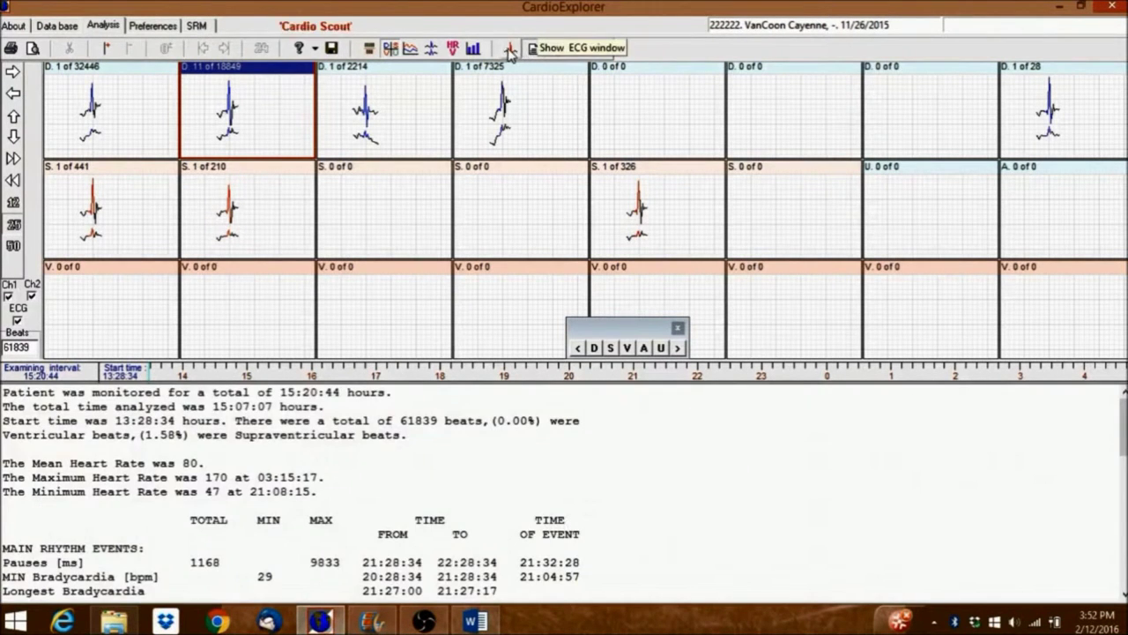
{"action": "left_click", "coordinate": [509, 51]}
{"action": "left_click", "coordinate": [533, 50]}
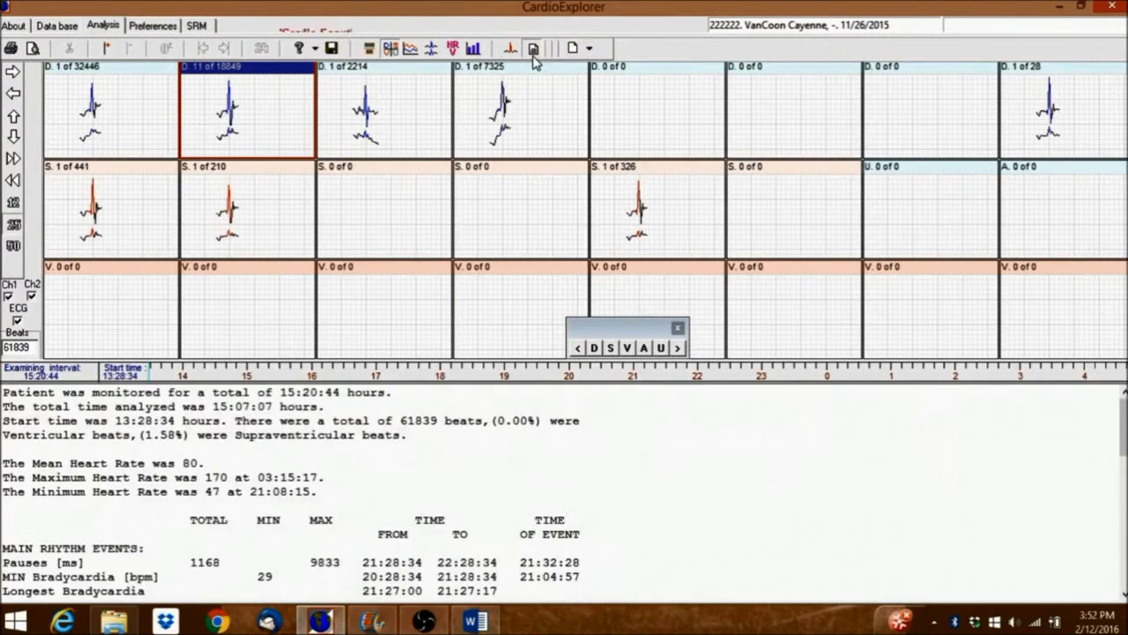
{"action": "left_click", "coordinate": [510, 50]}
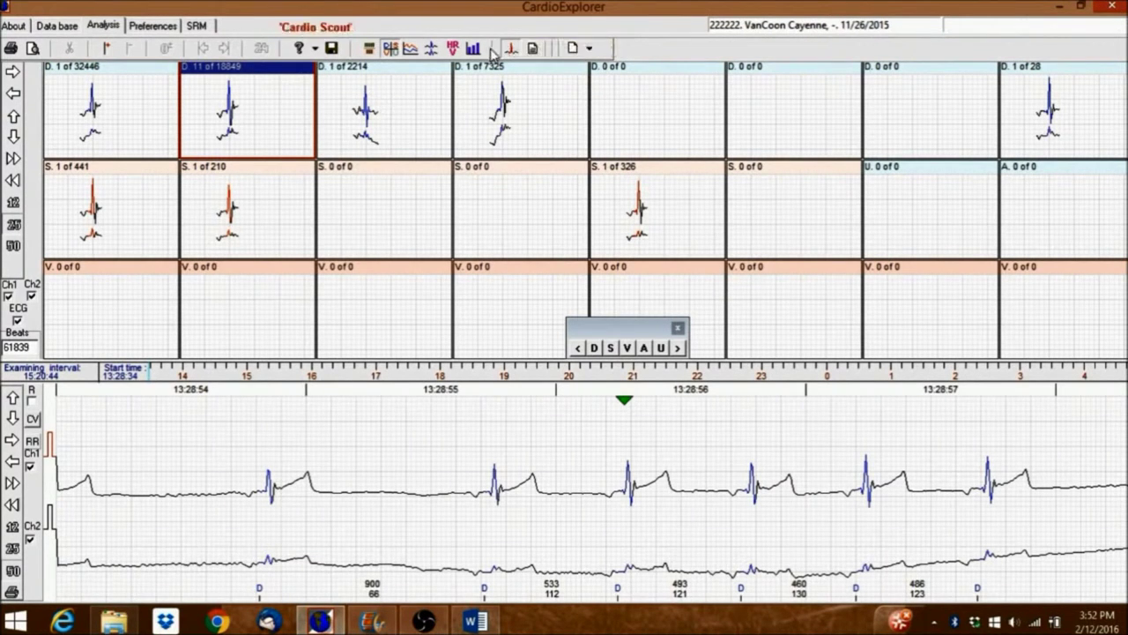
Display HR and ST trends with the HR scale at 300 and 8-beat averaging.
{"action": "left_click", "coordinate": [410, 49]}
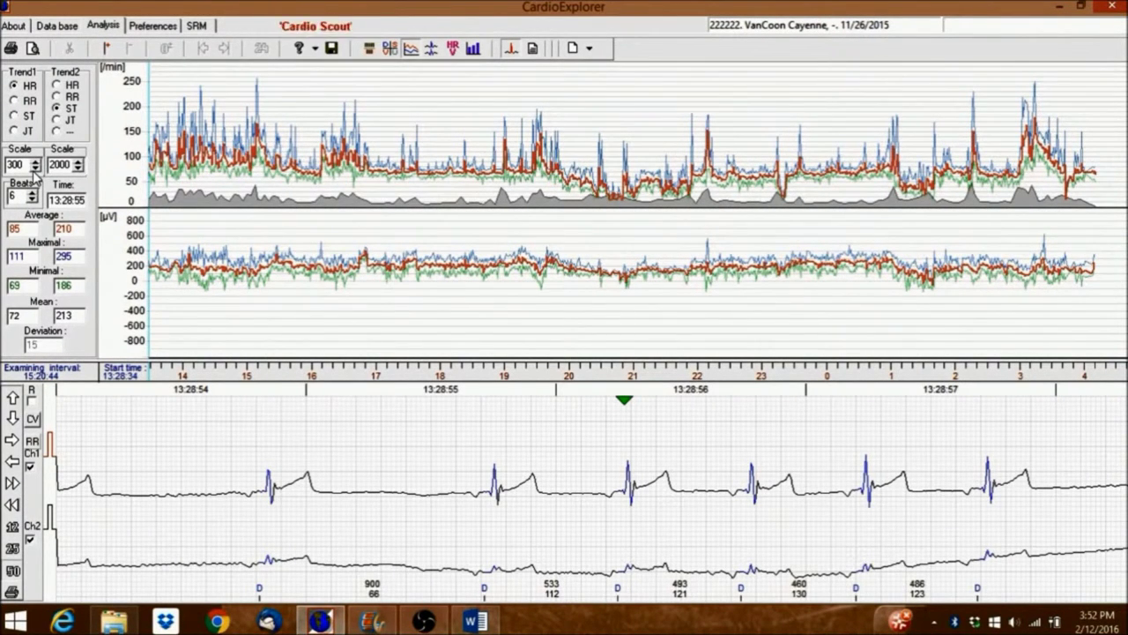
{"action": "left_click", "coordinate": [35, 164]}
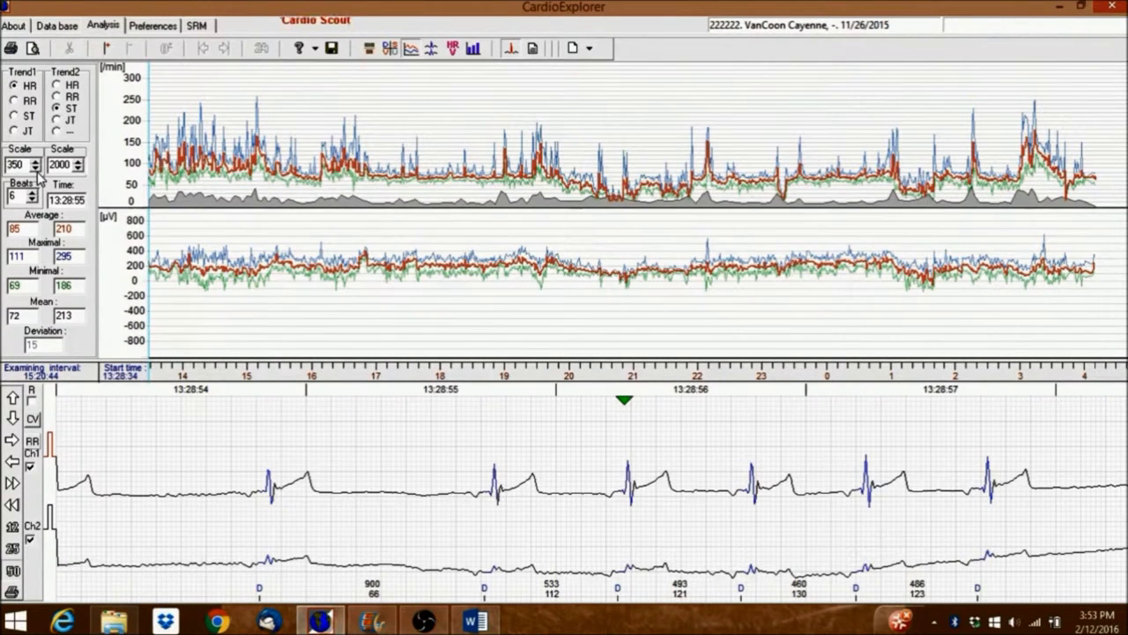
{"action": "left_click", "coordinate": [35, 168]}
{"action": "left_click", "coordinate": [34, 193]}
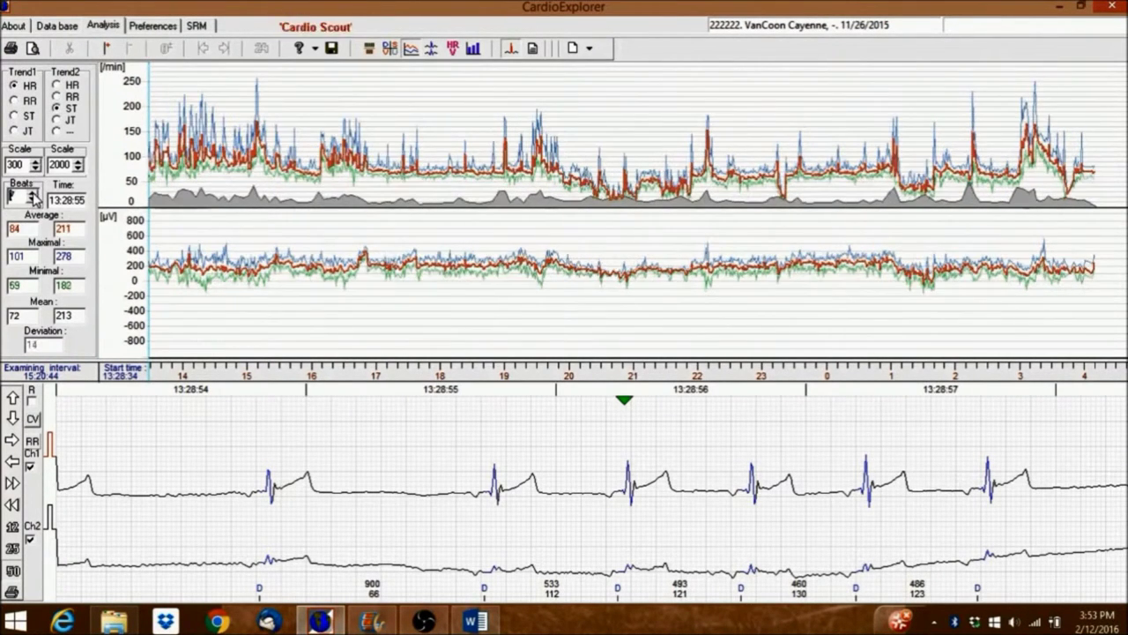
{"action": "left_click", "coordinate": [34, 193]}
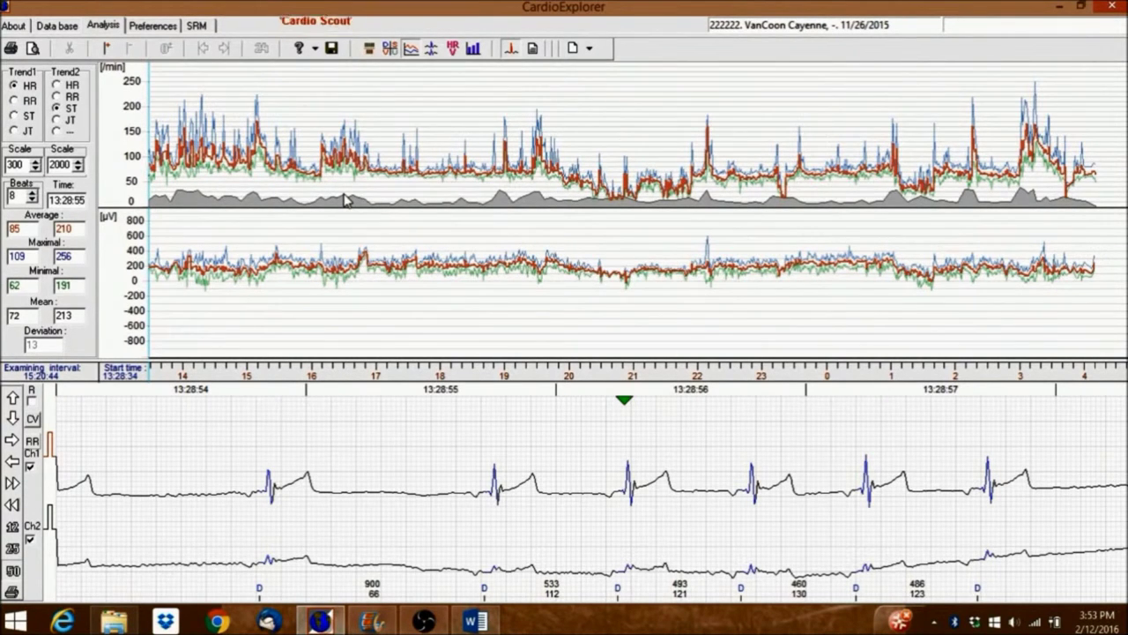
{"action": "left_click", "coordinate": [431, 49]}
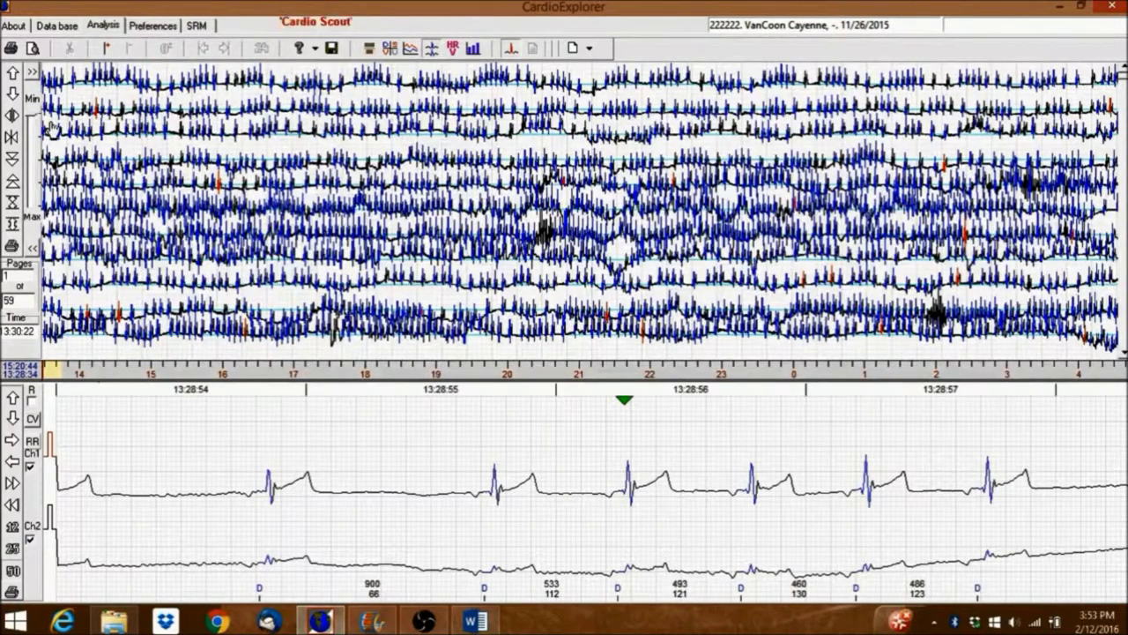
Try different overview amplitudes and speeds, returning to the 59-page speed.
{"action": "left_click", "coordinate": [13, 97]}
{"action": "left_click", "coordinate": [11, 85]}
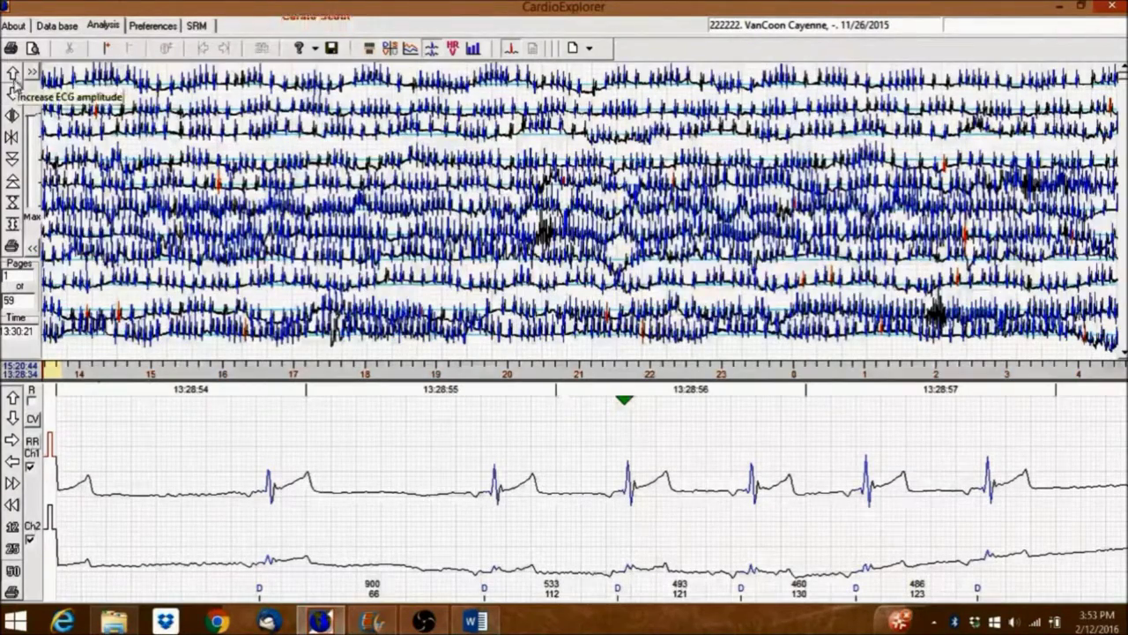
{"action": "left_click", "coordinate": [12, 95]}
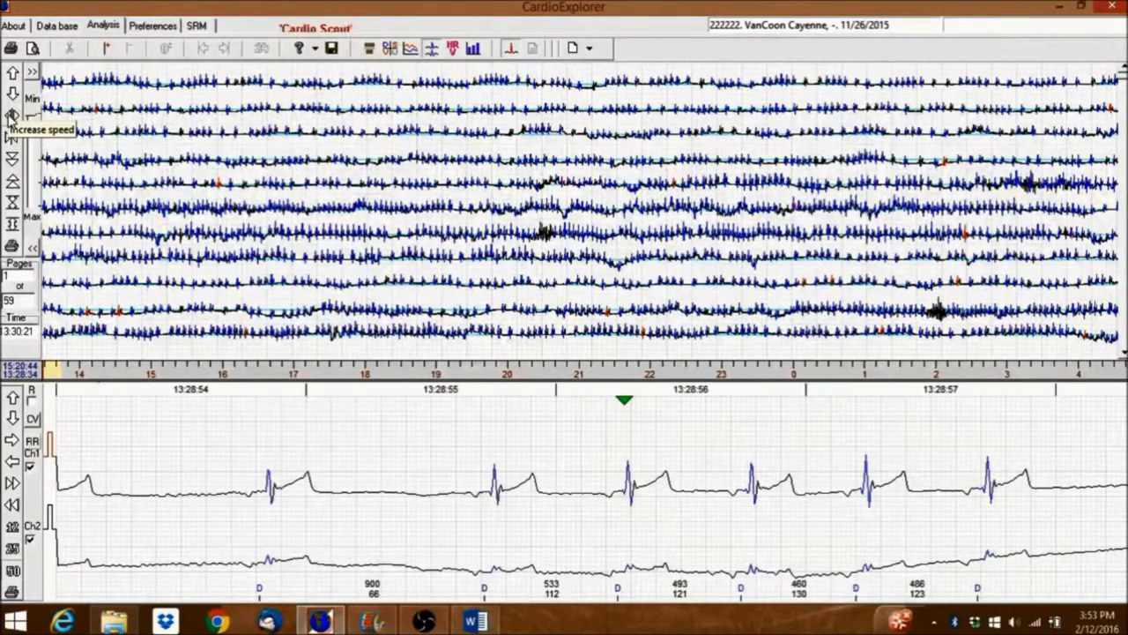
{"action": "left_click", "coordinate": [12, 116]}
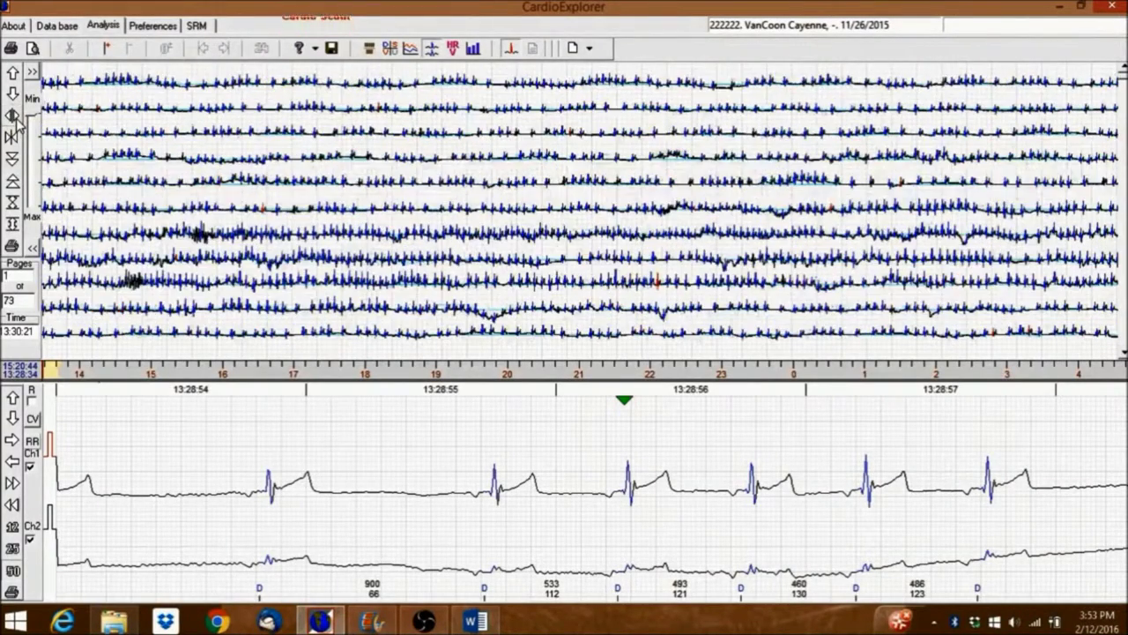
{"action": "left_click", "coordinate": [12, 116]}
{"action": "left_click", "coordinate": [12, 117]}
{"action": "left_click", "coordinate": [13, 118]}
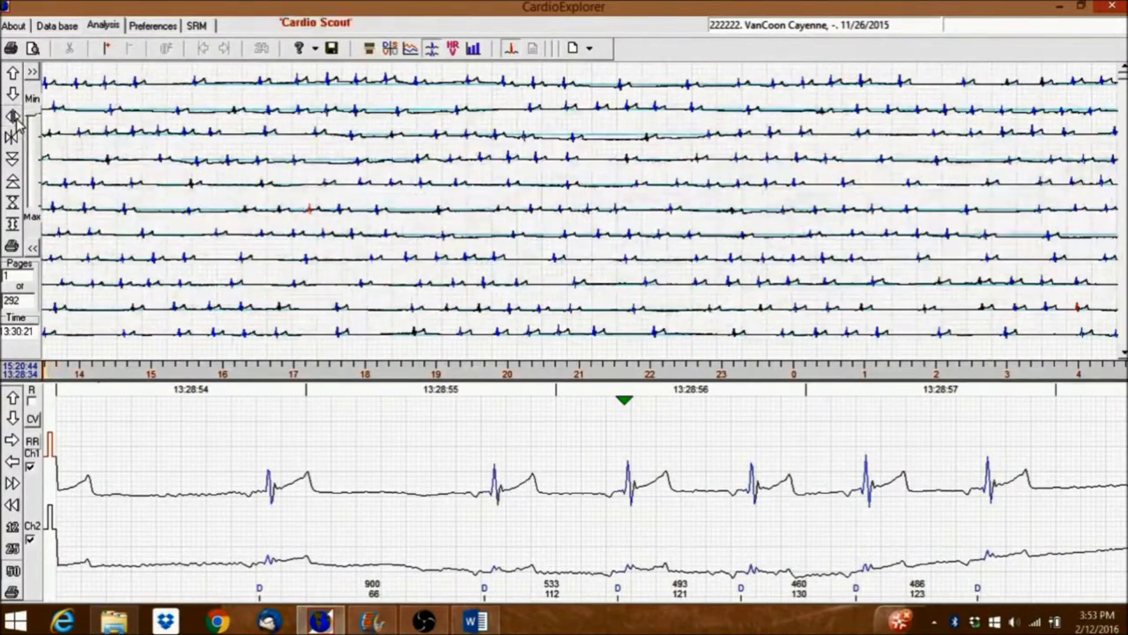
{"action": "left_click", "coordinate": [12, 139]}
{"action": "left_click", "coordinate": [11, 139]}
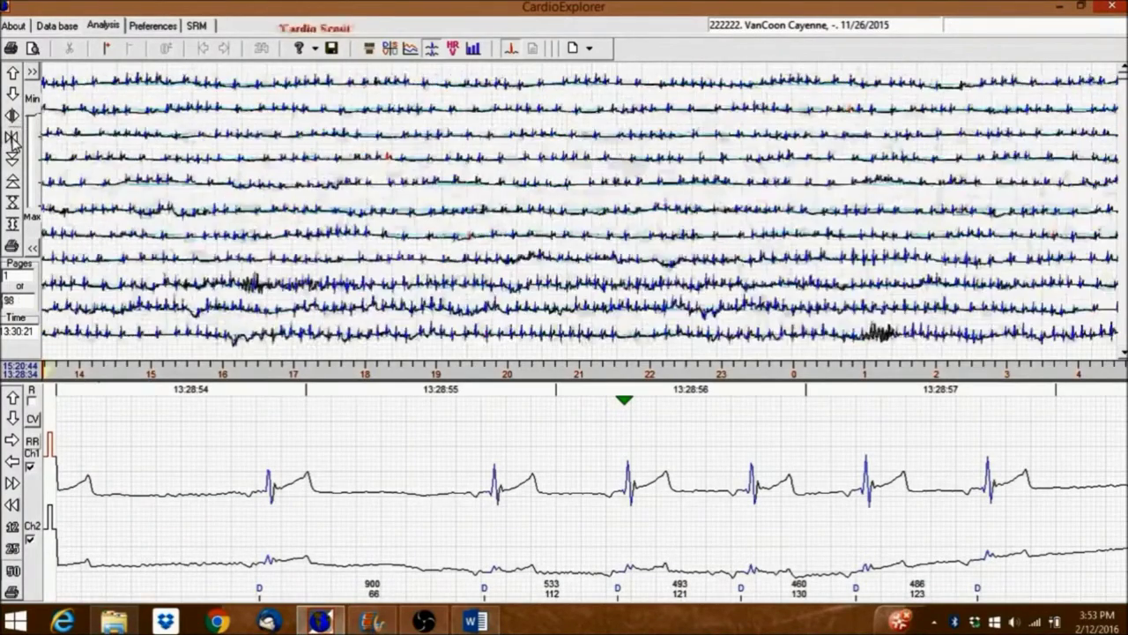
{"action": "left_click", "coordinate": [11, 139]}
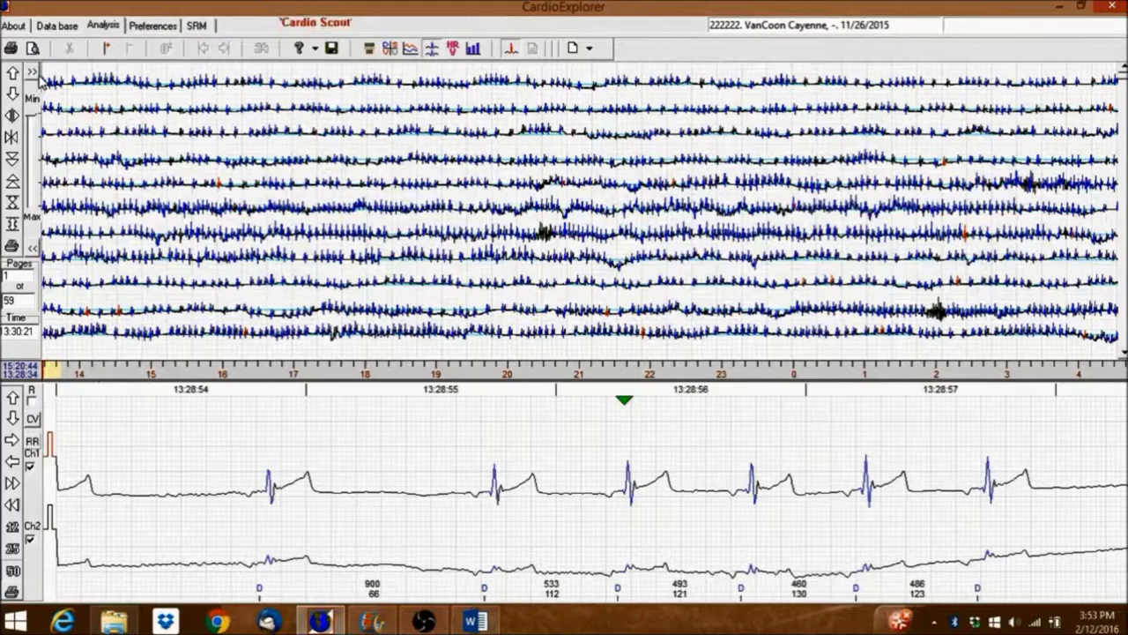
Page the full-ECG overview forward to page 4, around 14:15.
{"action": "left_click", "coordinate": [11, 161]}
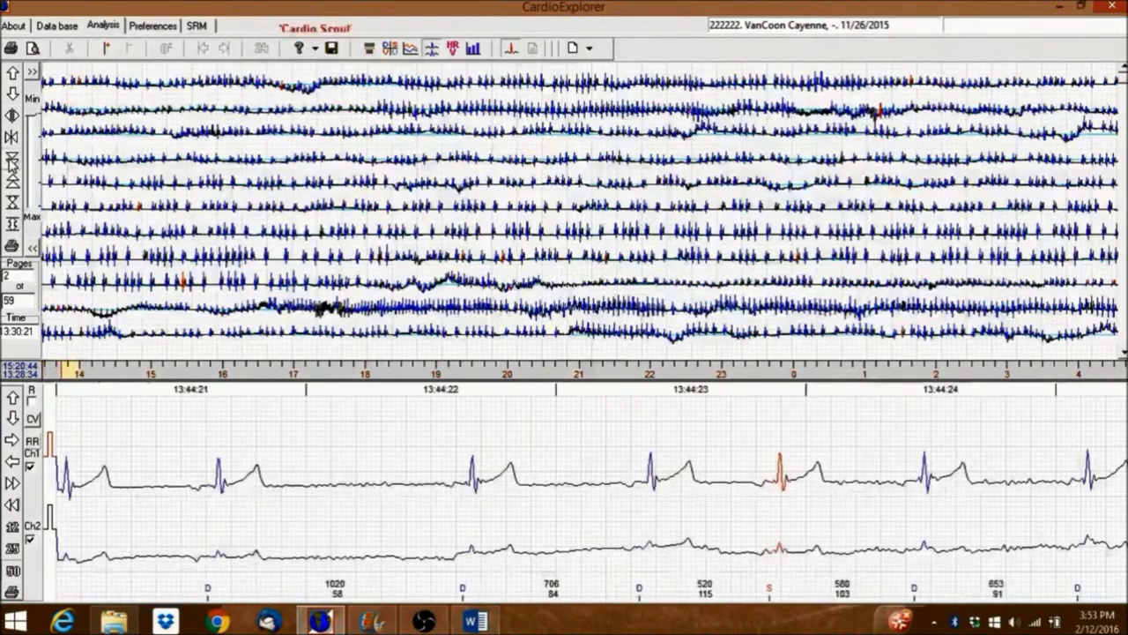
{"action": "left_click", "coordinate": [11, 161]}
{"action": "left_click", "coordinate": [11, 162]}
{"action": "left_click", "coordinate": [11, 162]}
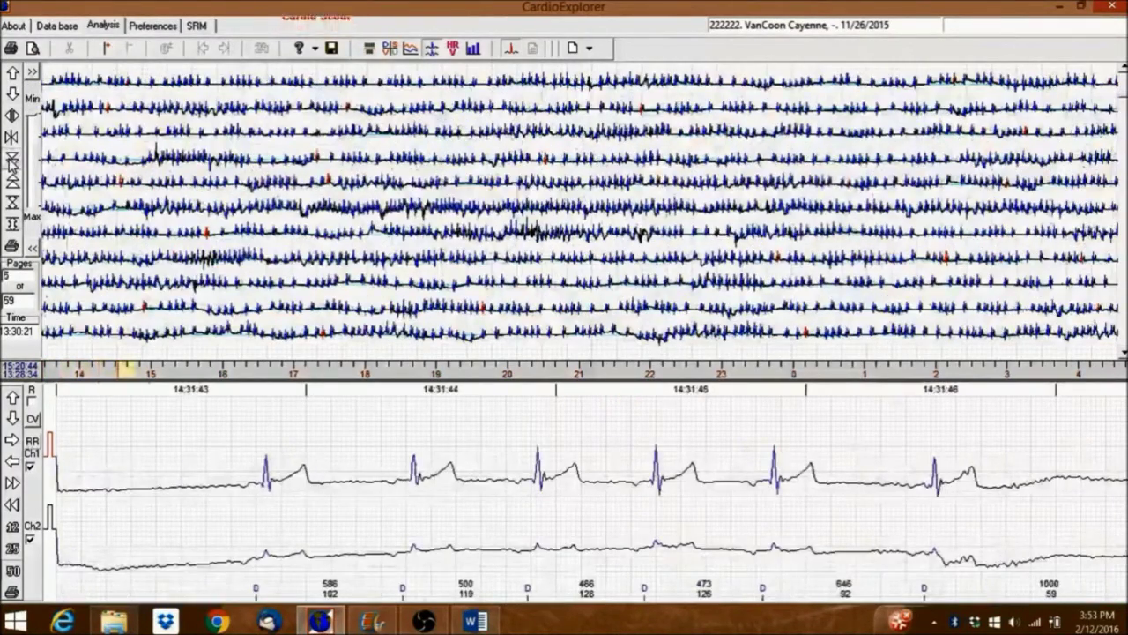
{"action": "left_click", "coordinate": [12, 161]}
{"action": "left_click", "coordinate": [12, 181]}
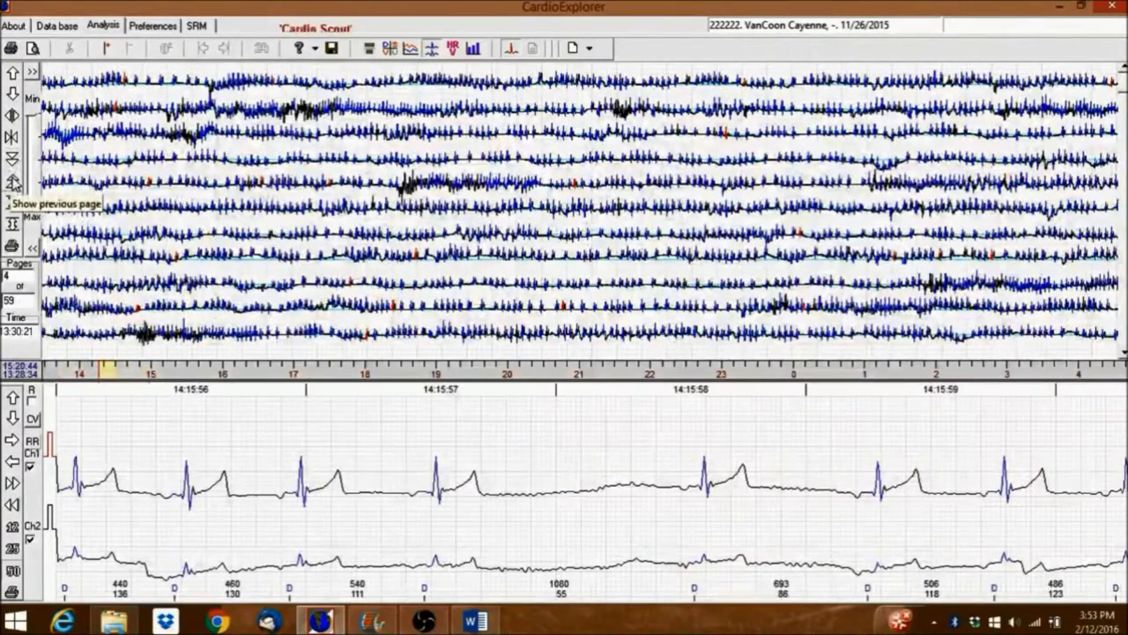
Expand the overview to full screen twice, ending back at normal size on page 2.
{"action": "left_click", "coordinate": [12, 223]}
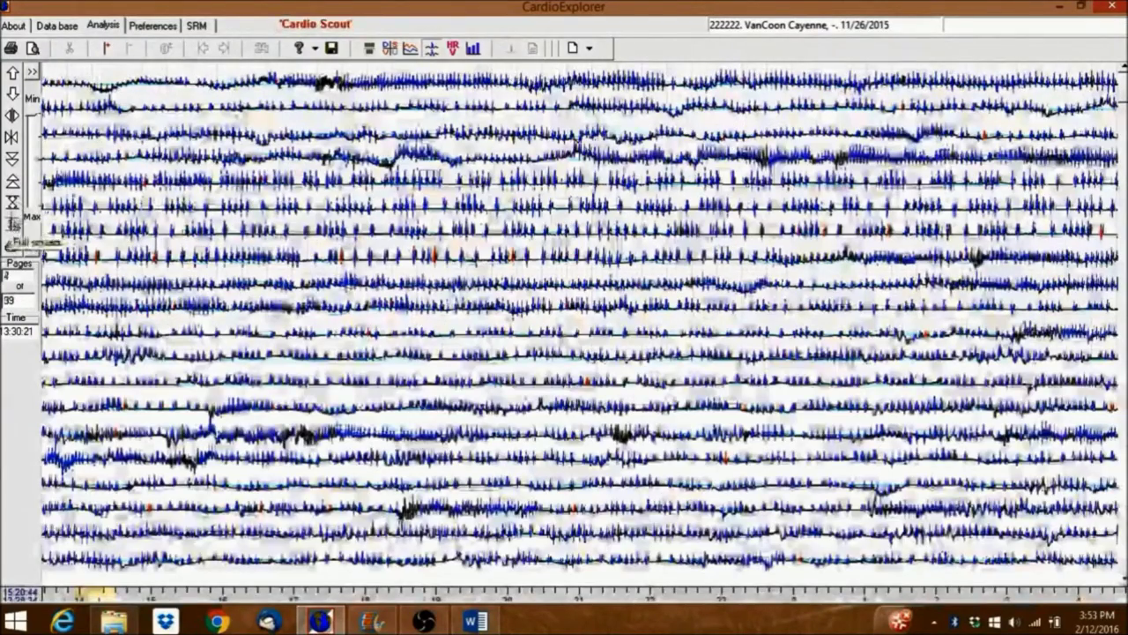
{"action": "left_click", "coordinate": [13, 201]}
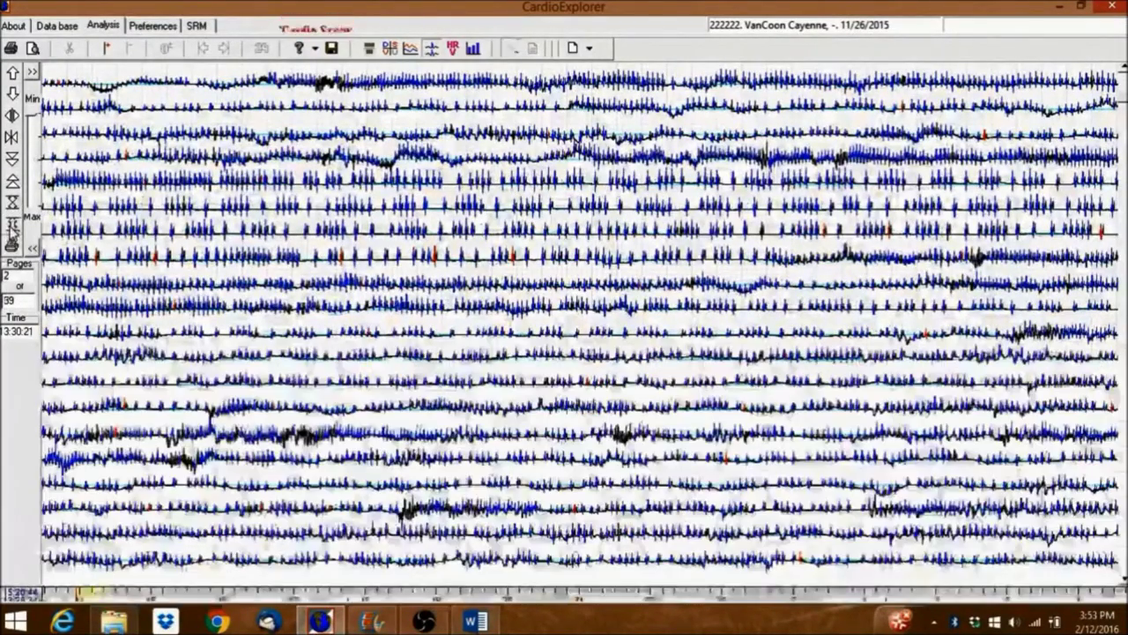
{"action": "left_click", "coordinate": [13, 223]}
{"action": "left_click", "coordinate": [12, 201]}
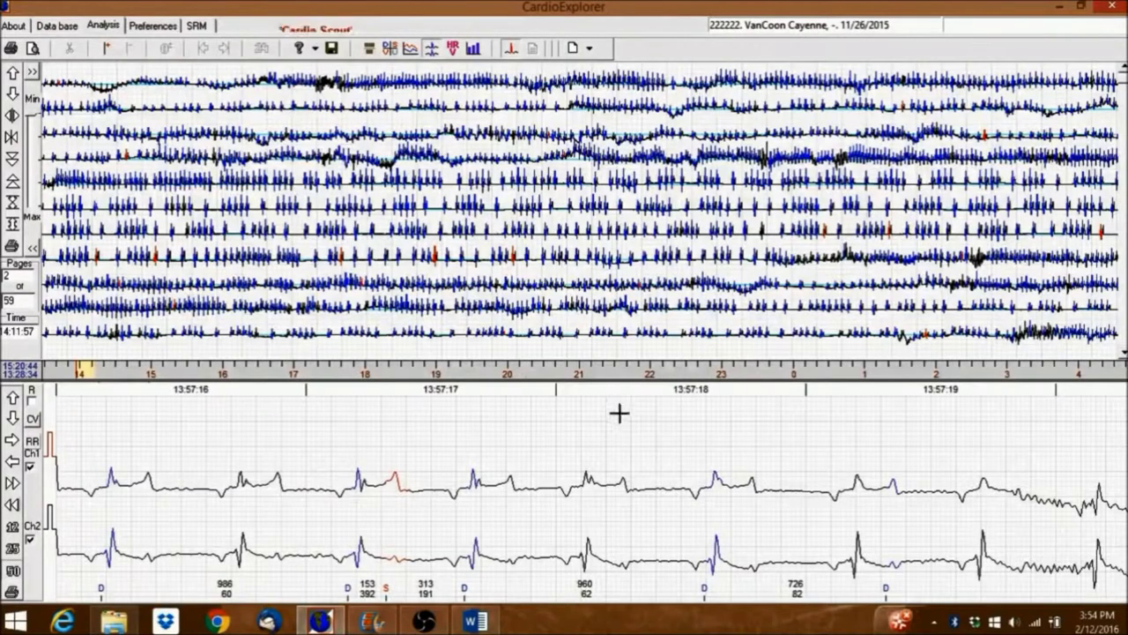
Jump the strip from the overview to 14:06:29, then back to 14:06:23 and 14:06:16.
{"action": "left_click", "coordinate": [512, 262]}
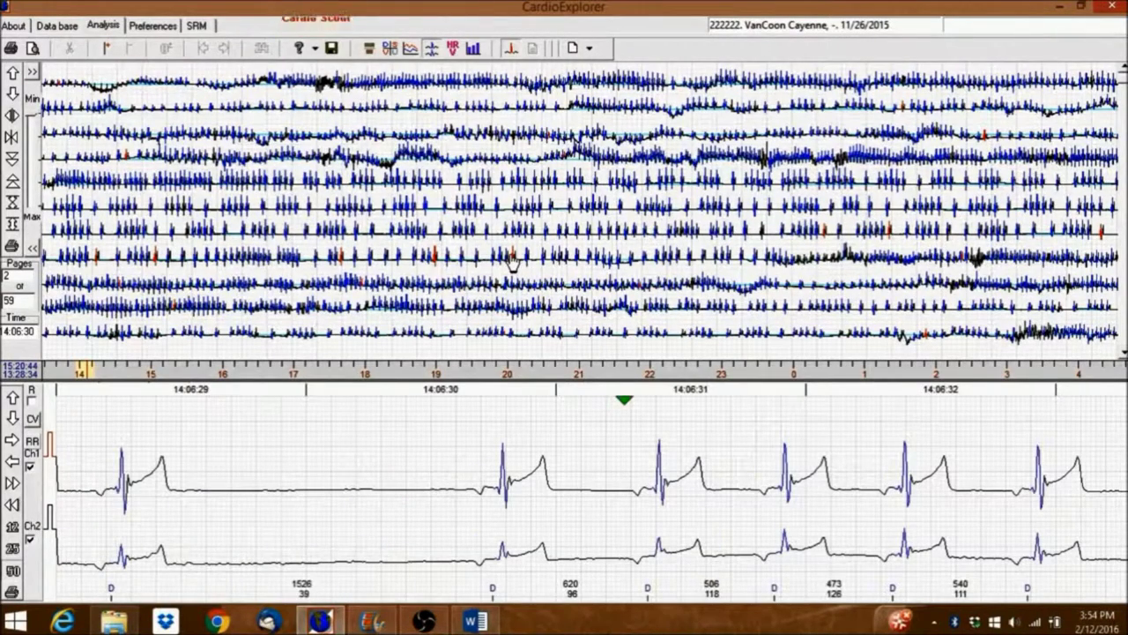
{"action": "left_click", "coordinate": [438, 263]}
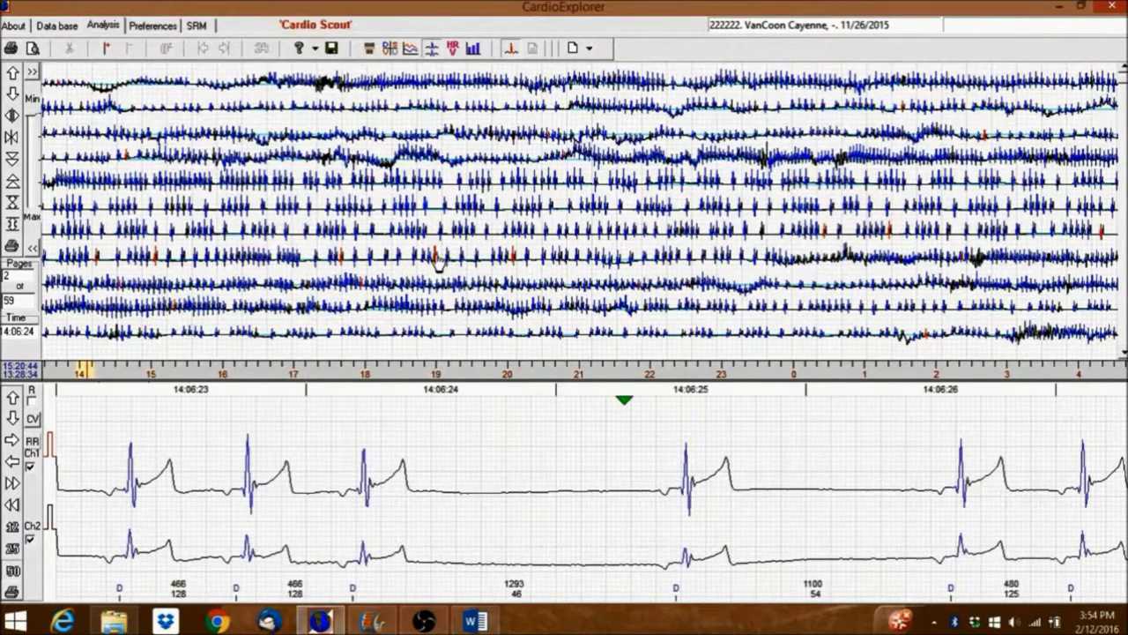
{"action": "left_click", "coordinate": [344, 262]}
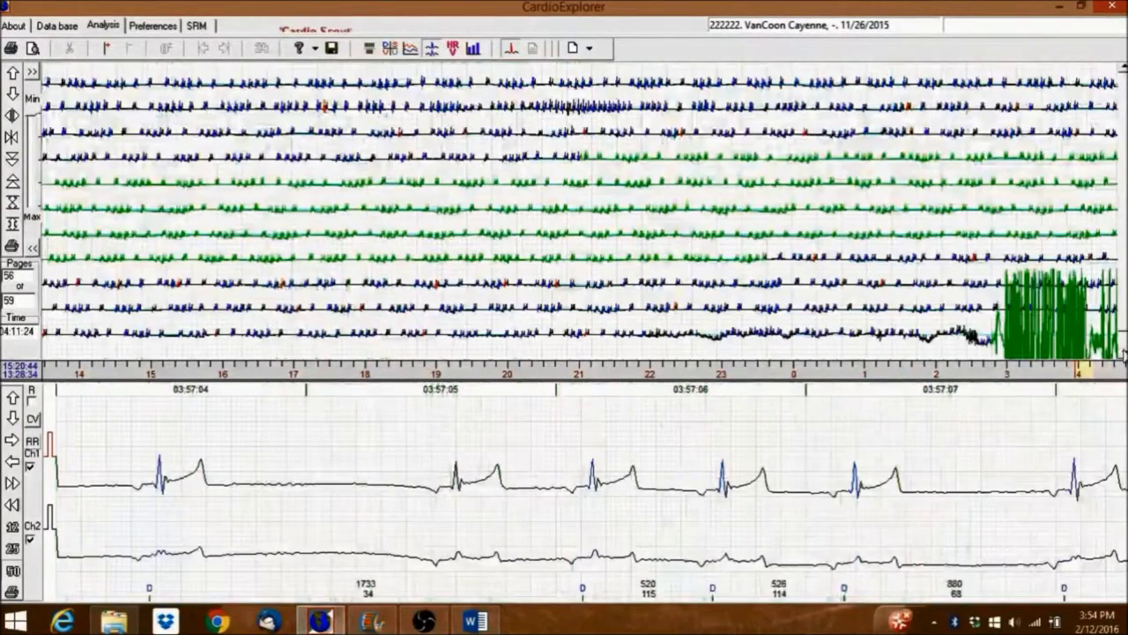
Page the overview to 57 and back to 54, then mark rows 4–7 of the trace green.
{"action": "left_click", "coordinate": [1123, 351]}
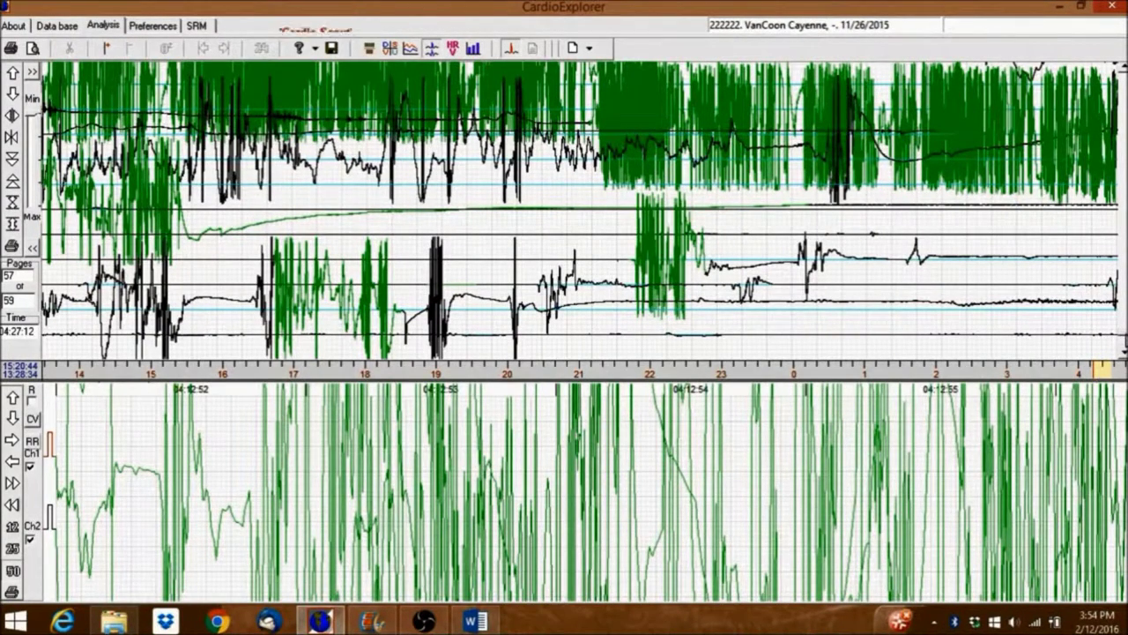
{"action": "left_click", "coordinate": [1122, 335]}
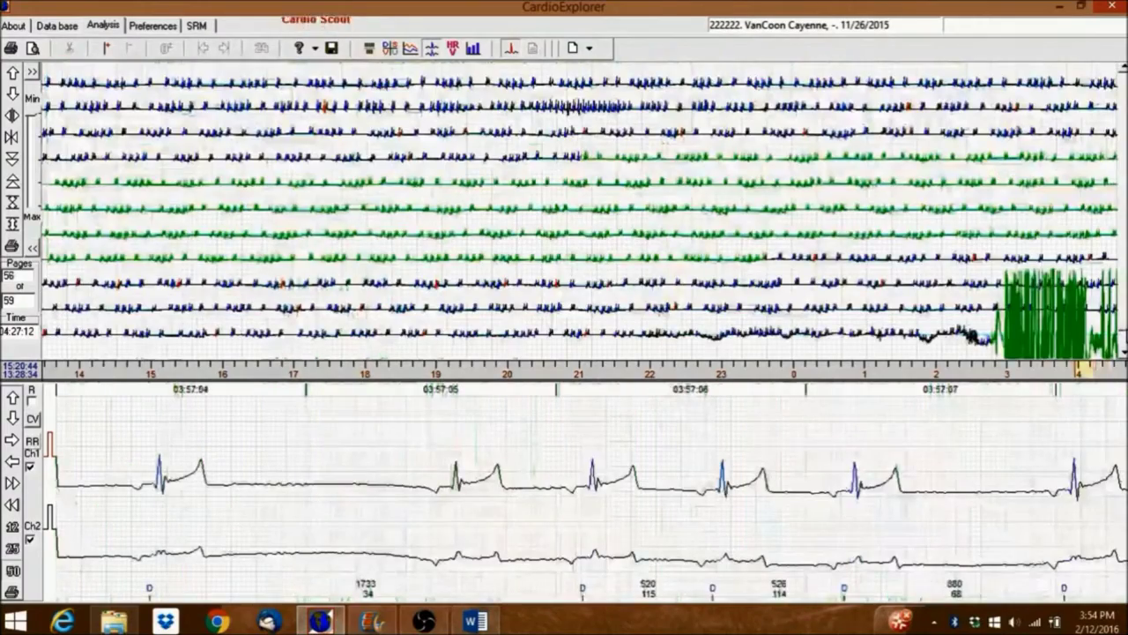
{"action": "left_click", "coordinate": [1123, 328]}
{"action": "left_click", "coordinate": [1123, 325]}
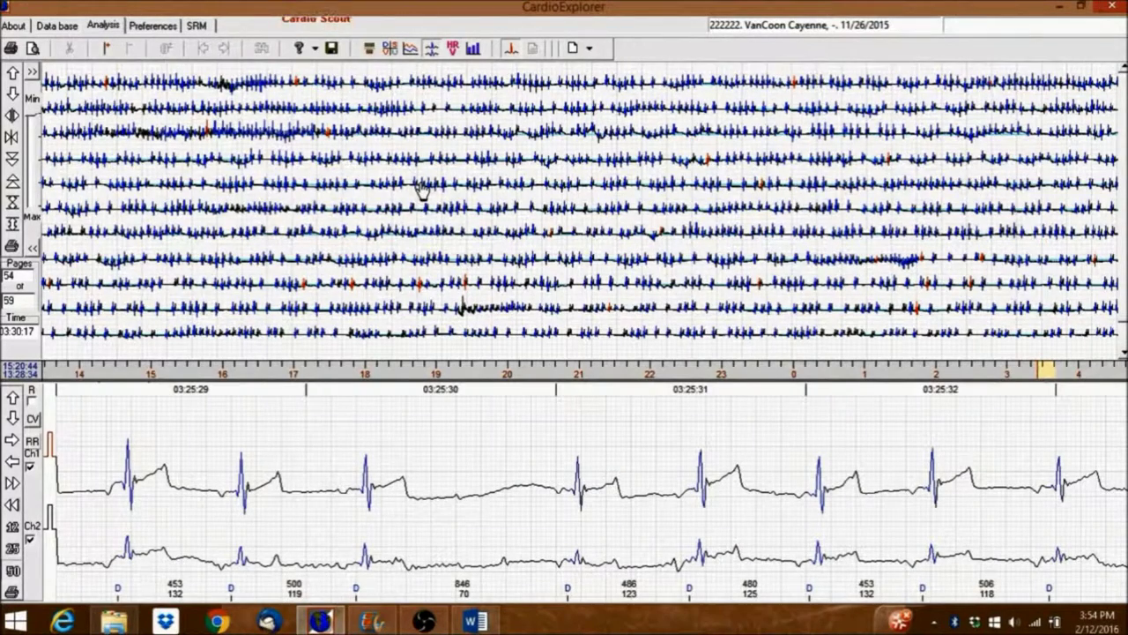
{"action": "left_click", "coordinate": [423, 183]}
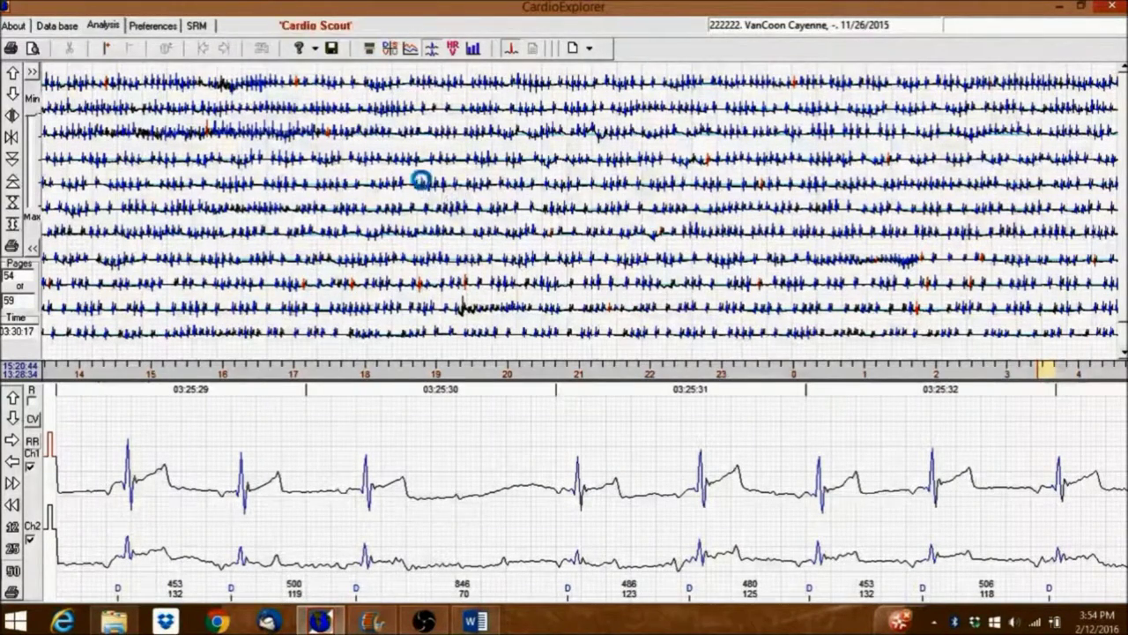
{"action": "mouse_move", "coordinate": [454, 193]}
{"action": "left_mouse_down"}
{"action": "mouse_move", "coordinate": [594, 257]}
{"action": "mouse_move", "coordinate": [641, 236]}
{"action": "left_mouse_up"}
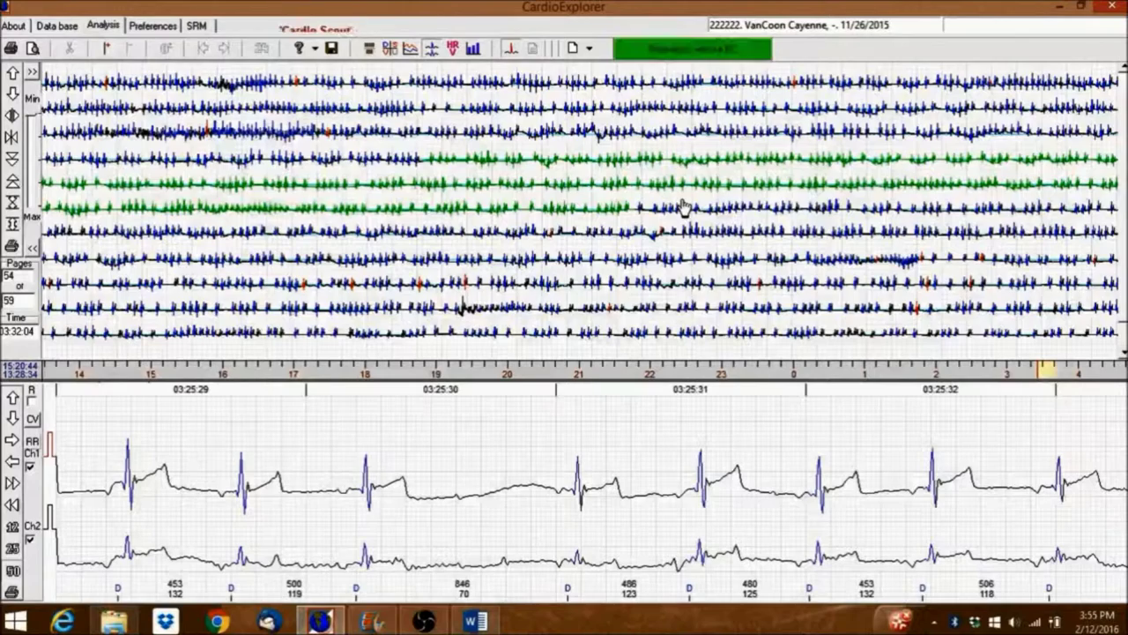
Dismiss the reanalysis notice and open the heart rate variability analysis.
{"action": "left_click", "coordinate": [667, 55]}
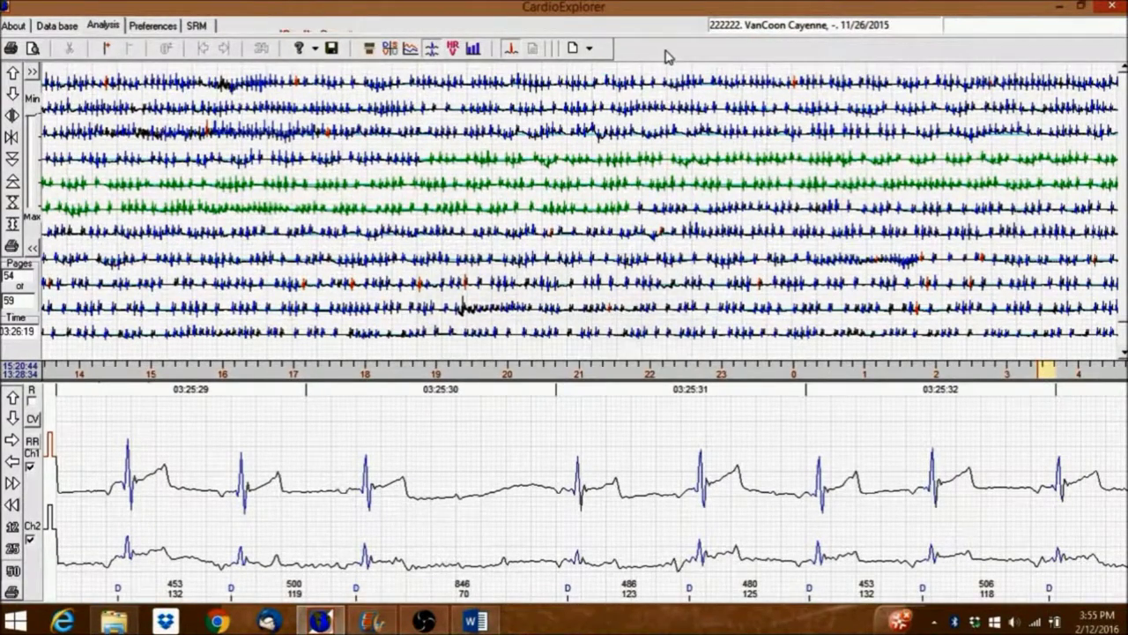
{"action": "left_click", "coordinate": [454, 50]}
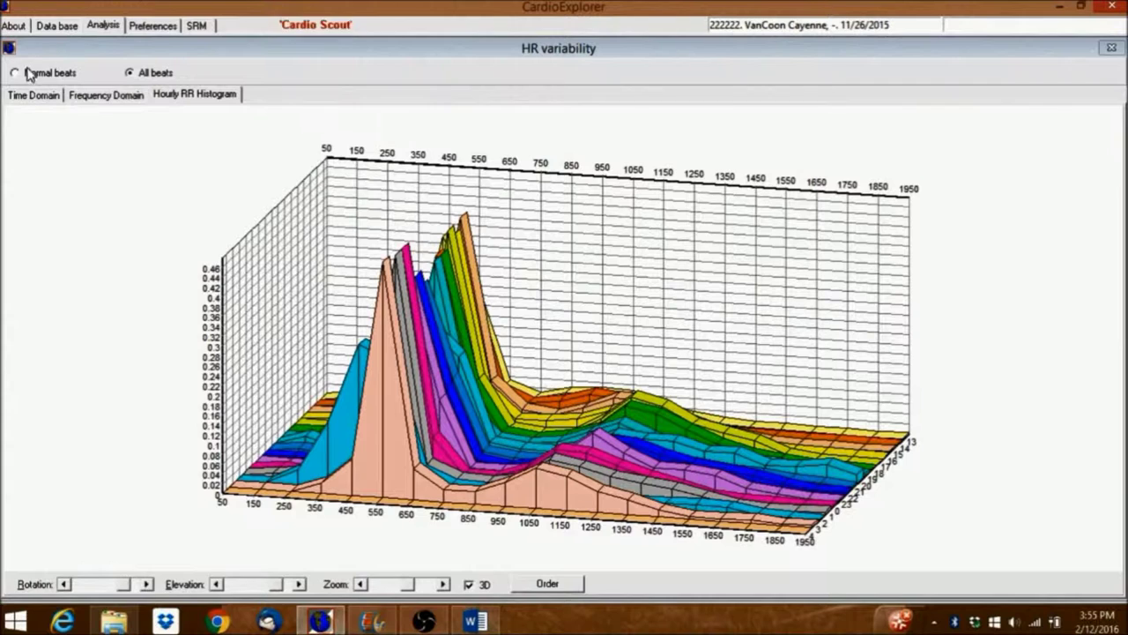
Review time-domain HRV, comparing normal-beats-only with all beats, and end on normal beats.
{"action": "left_click", "coordinate": [27, 101]}
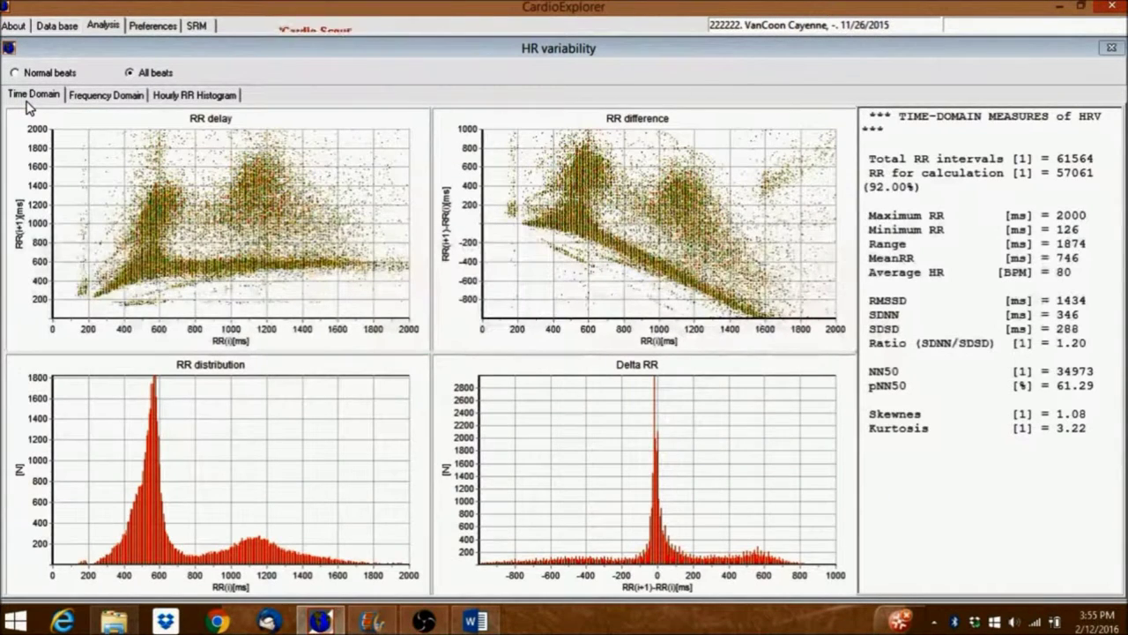
{"action": "left_click", "coordinate": [16, 73]}
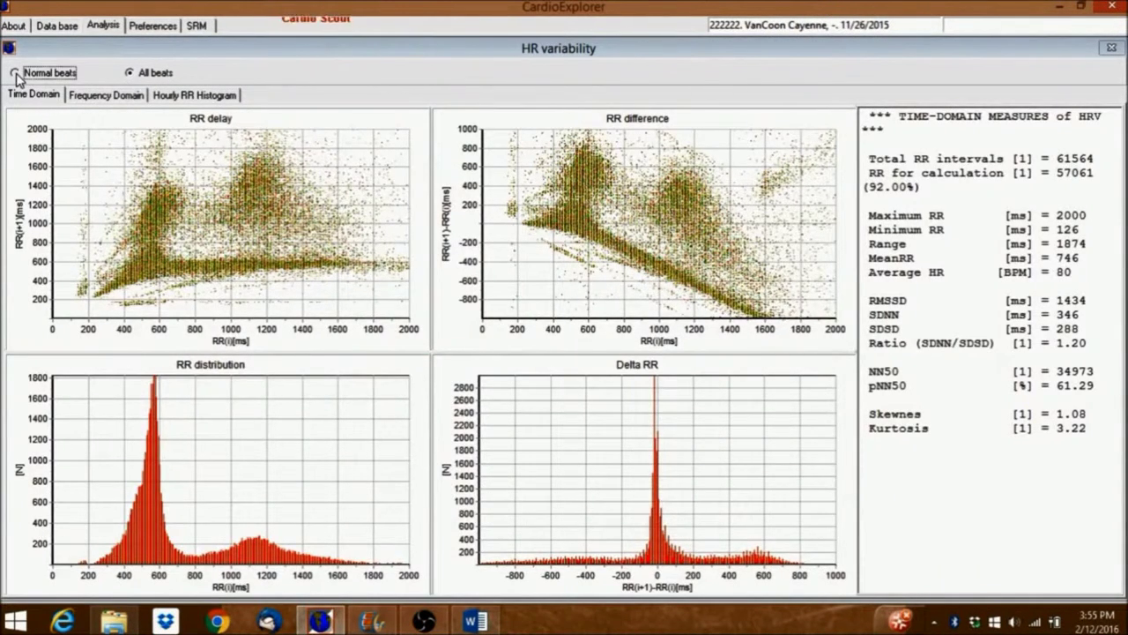
{"action": "left_click", "coordinate": [131, 77]}
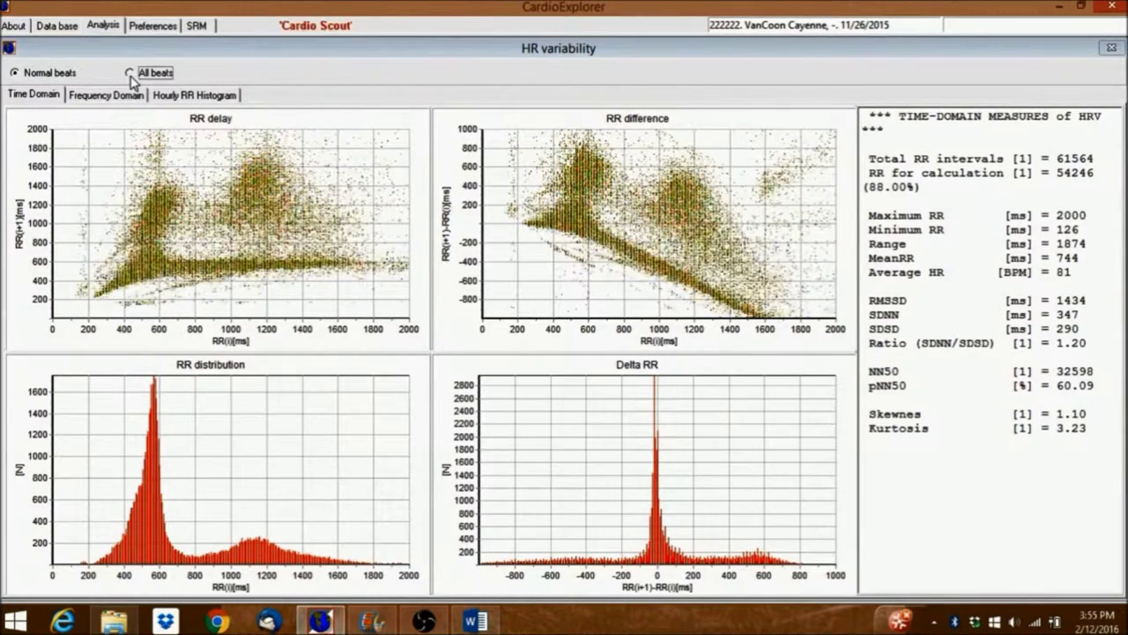
{"action": "left_click", "coordinate": [22, 75]}
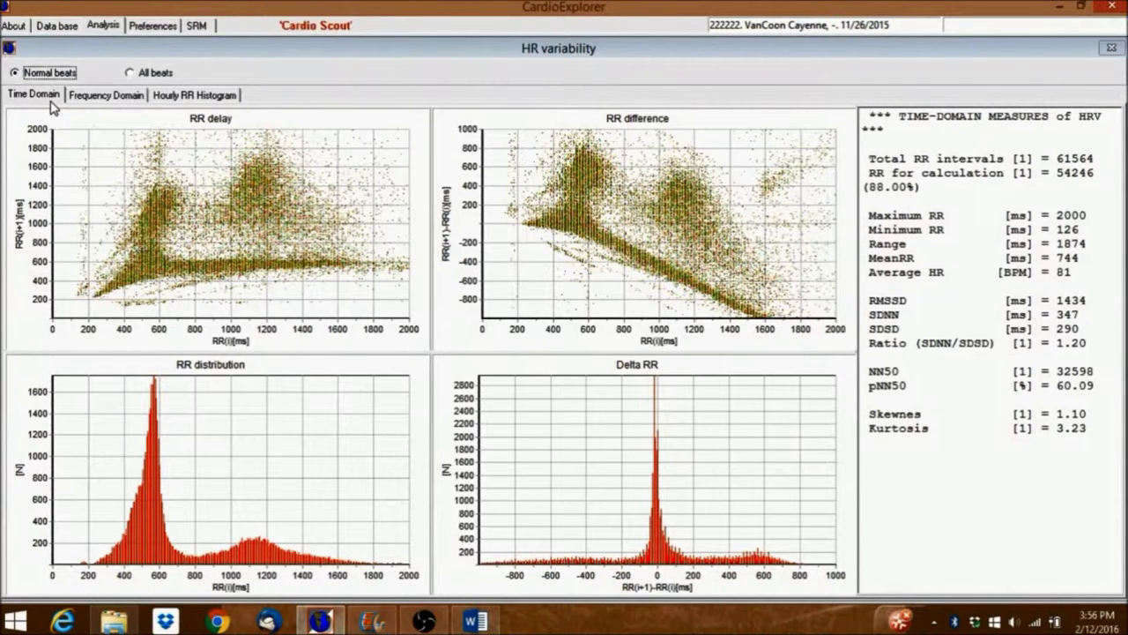
Check the frequency-domain HRV measures and the 3D hourly RR histogram, then close HRV results.
{"action": "left_click", "coordinate": [107, 97]}
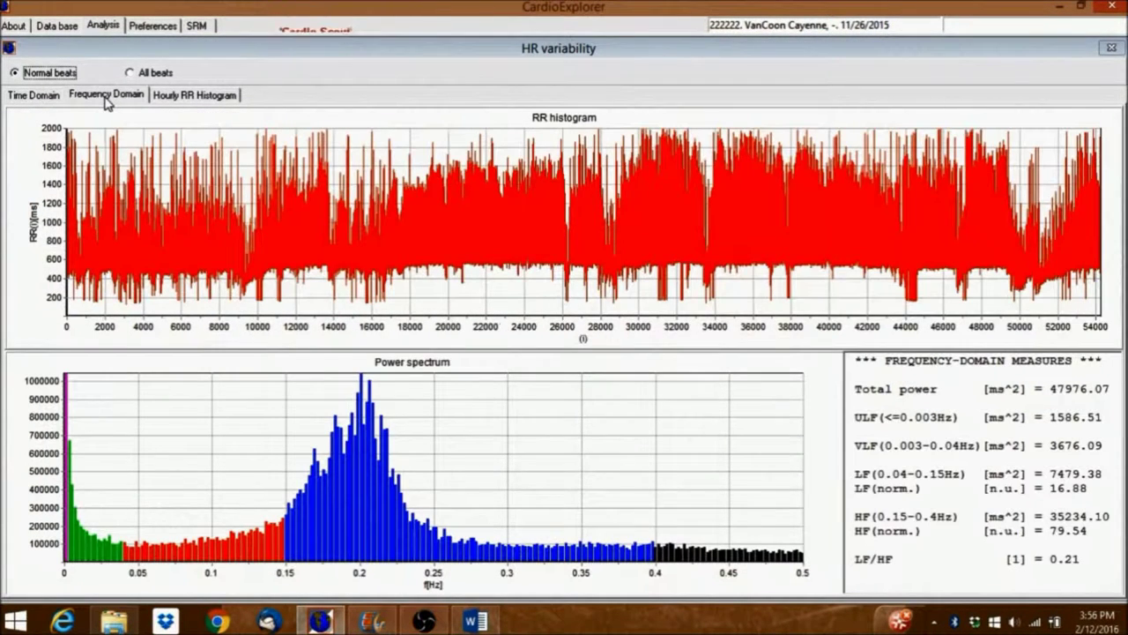
{"action": "left_click", "coordinate": [196, 98]}
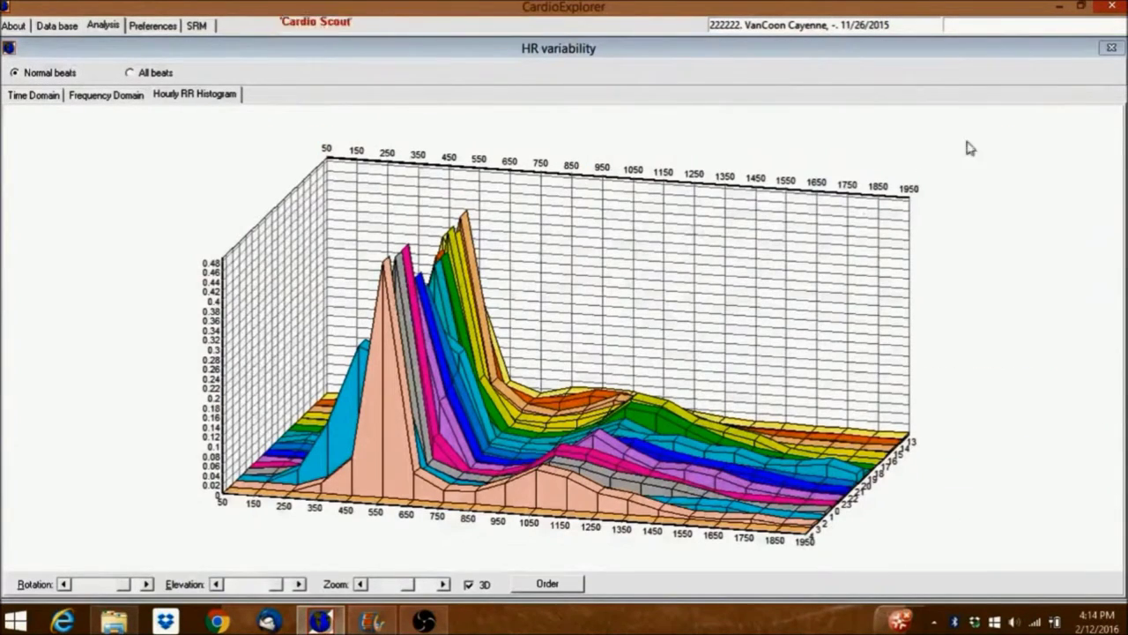
{"action": "left_click", "coordinate": [1109, 49]}
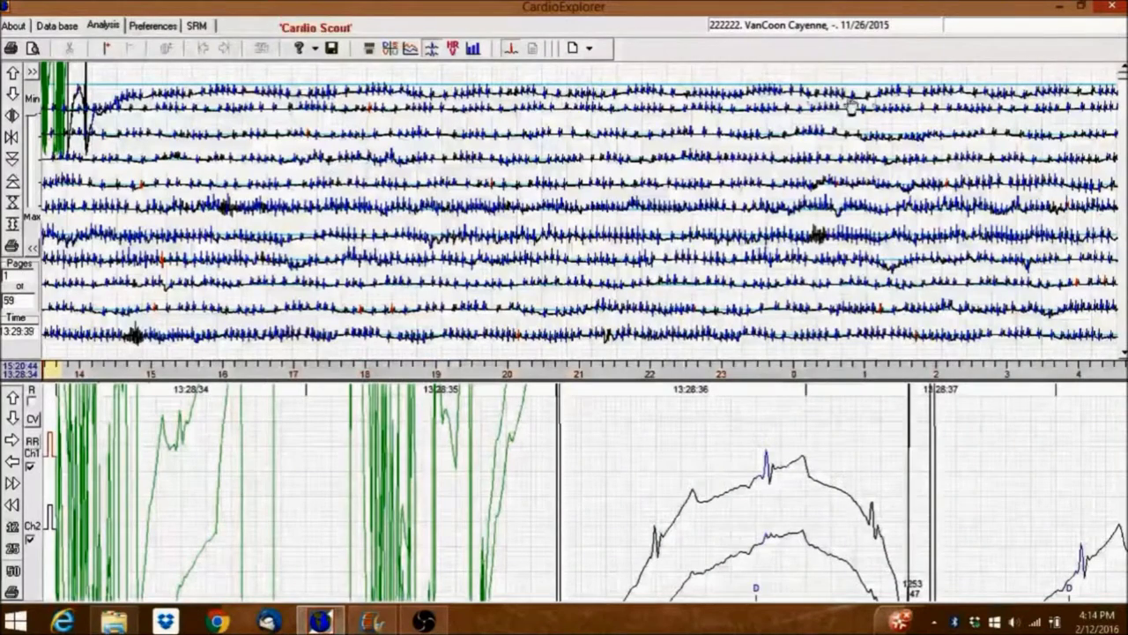
{"action": "left_click", "coordinate": [474, 50]}
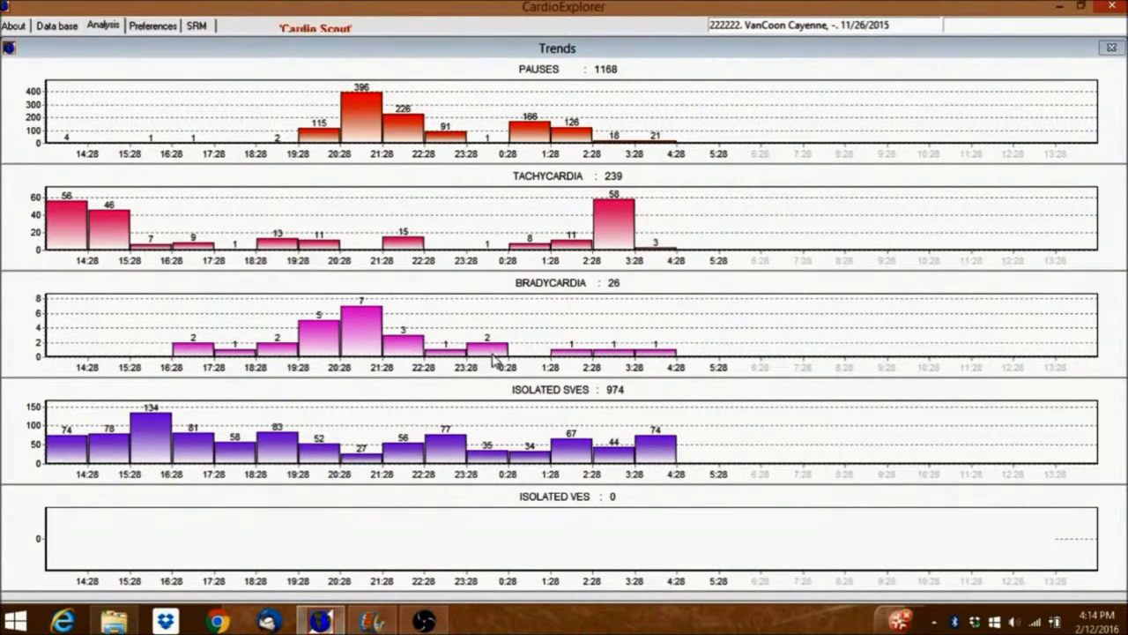
{"action": "left_click", "coordinate": [1109, 50]}
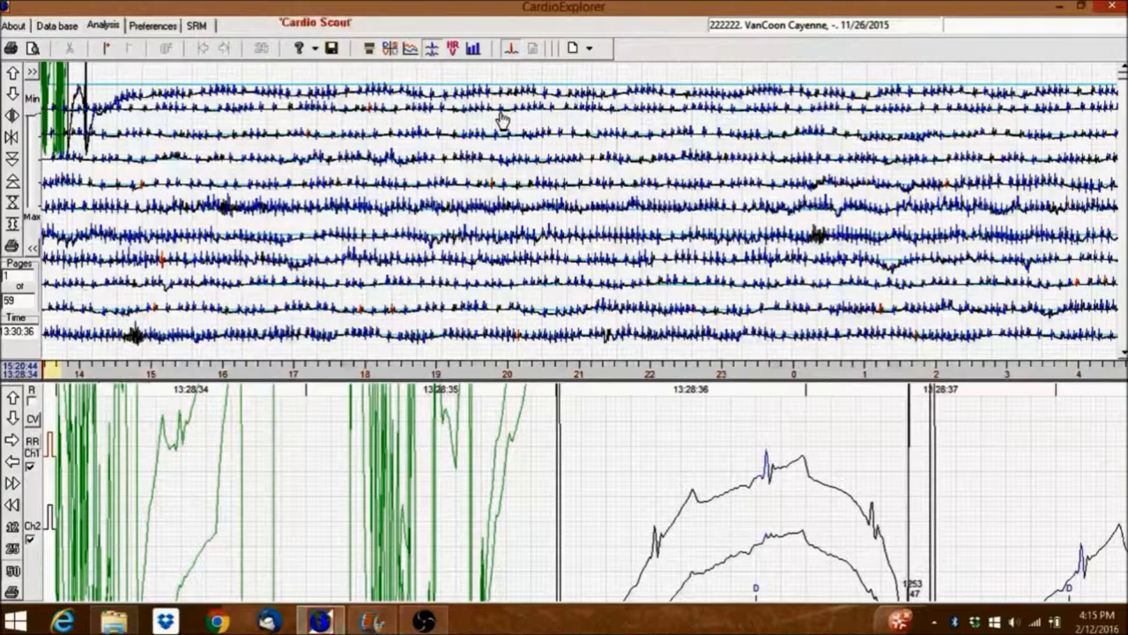
In the report settings, include RR and exclude ST.
{"action": "left_click", "coordinate": [12, 48]}
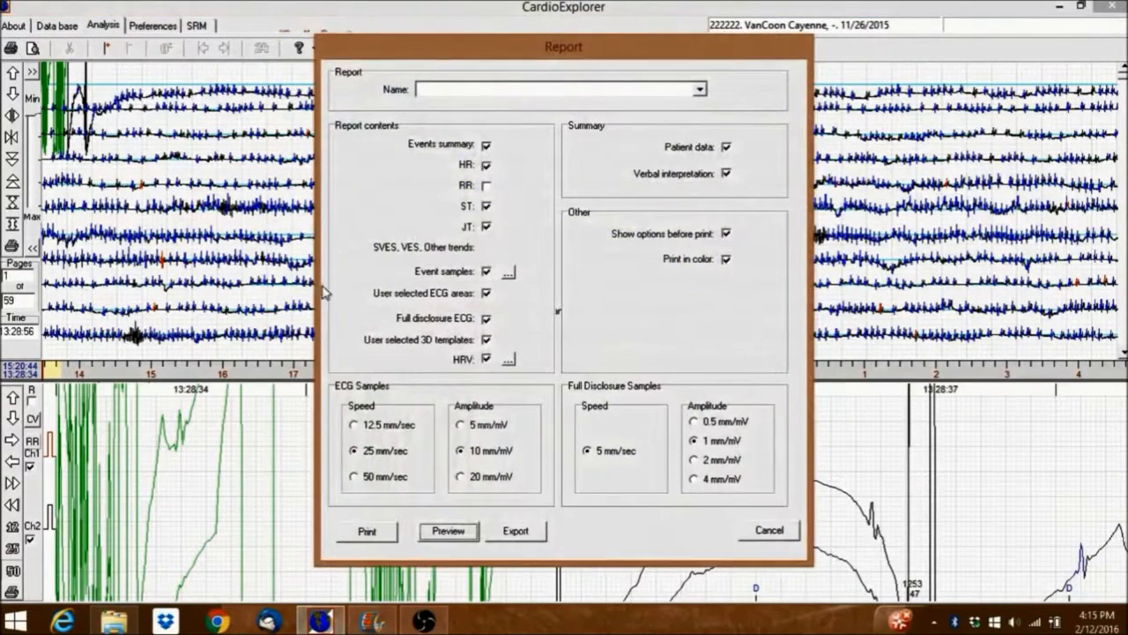
{"action": "left_click", "coordinate": [485, 185]}
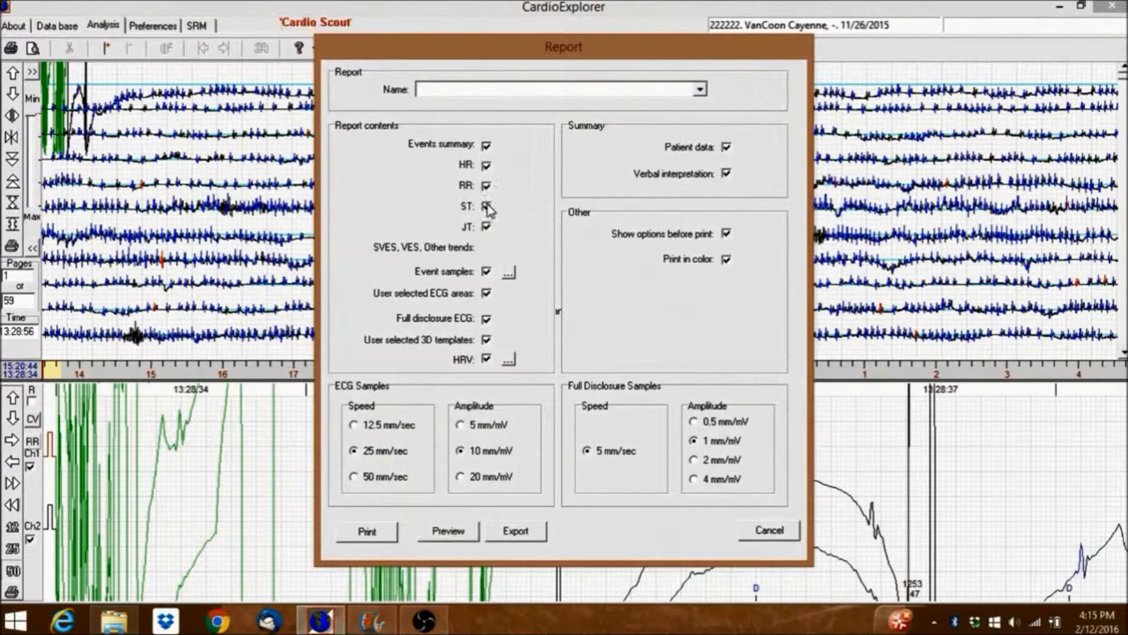
{"action": "left_click", "coordinate": [487, 207]}
Leave COUPLE VES out of the event samples and generate the report preview.
{"action": "left_click", "coordinate": [508, 276]}
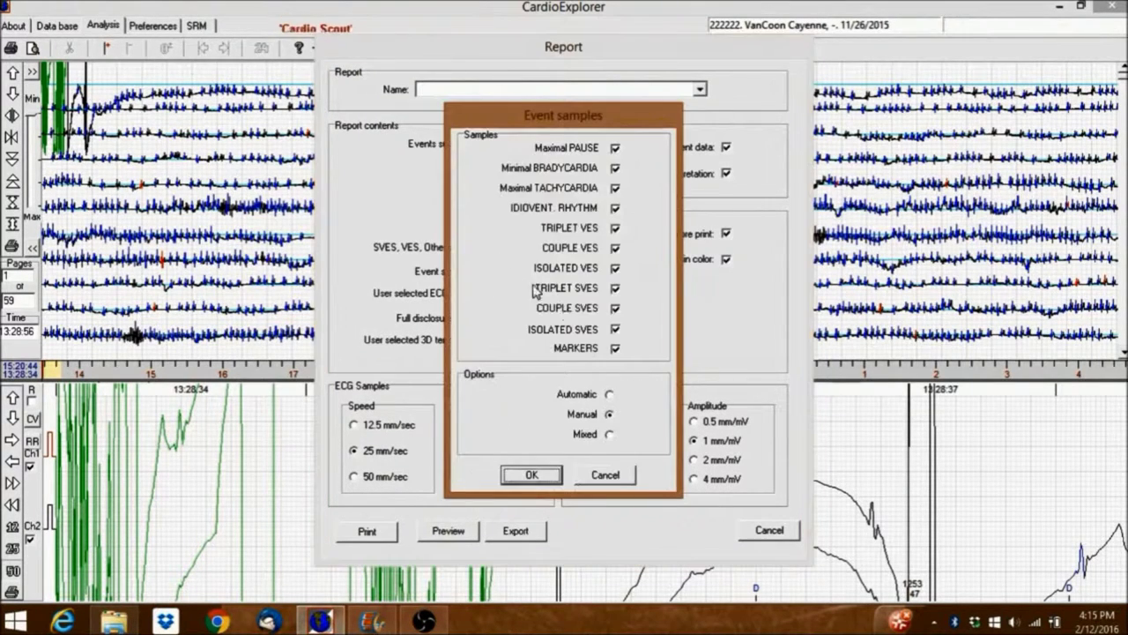
{"action": "left_click", "coordinate": [616, 249]}
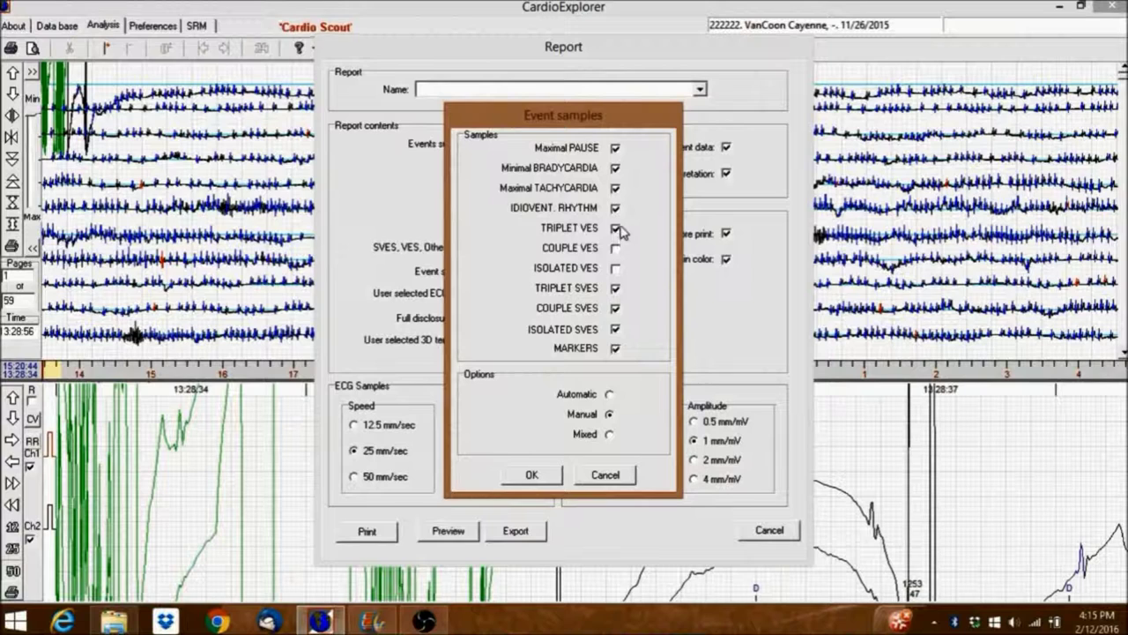
{"action": "left_click", "coordinate": [530, 476]}
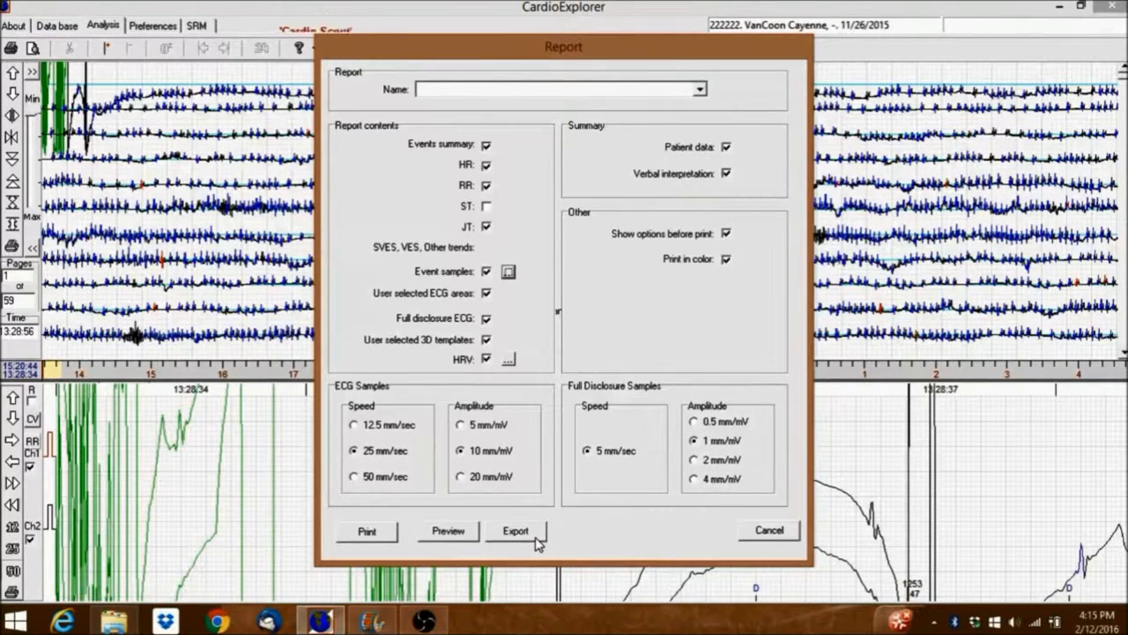
{"action": "left_click", "coordinate": [447, 531]}
{"action": "left_click", "coordinate": [447, 535]}
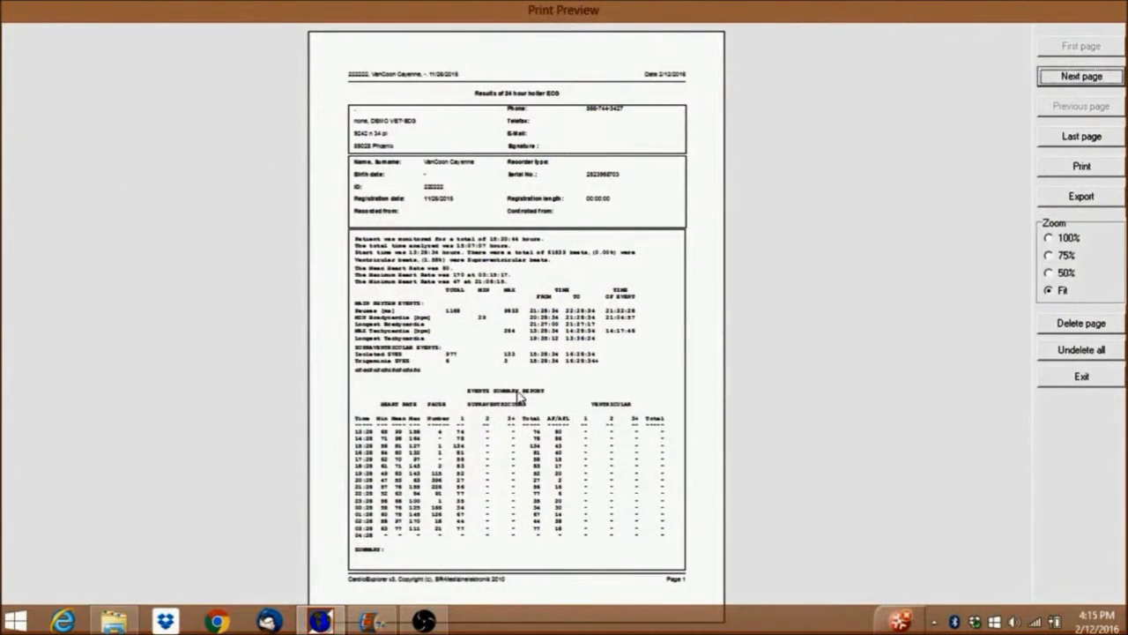
Page through the report preview to the trends and delete the JT trend chart.
{"action": "left_click", "coordinate": [1078, 77]}
{"action": "left_click", "coordinate": [1080, 77]}
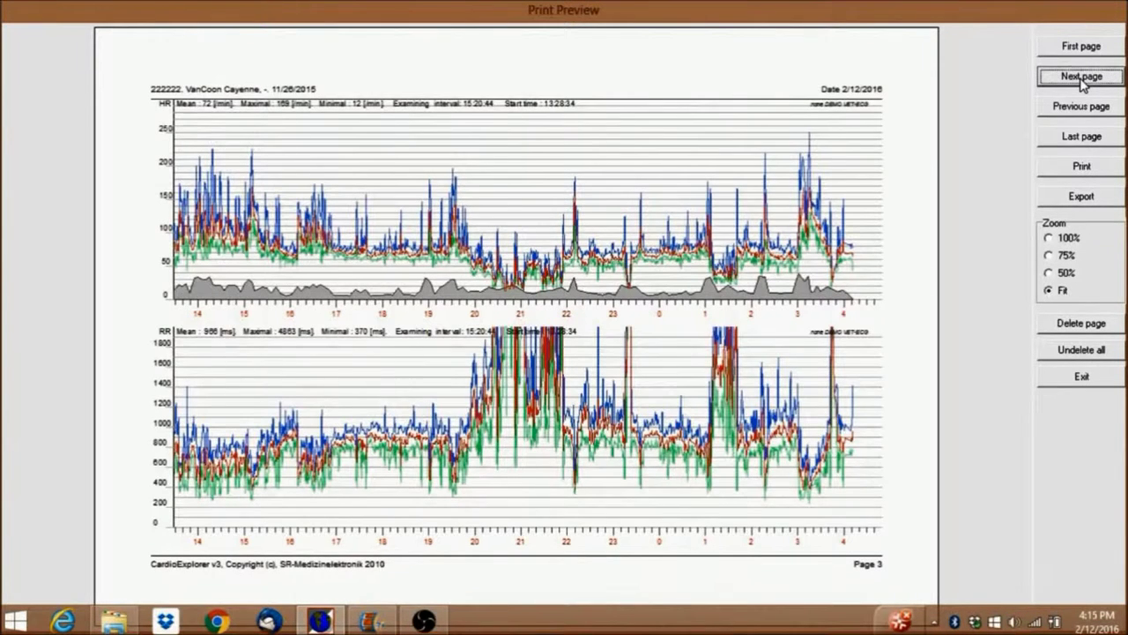
{"action": "left_click", "coordinate": [1082, 79]}
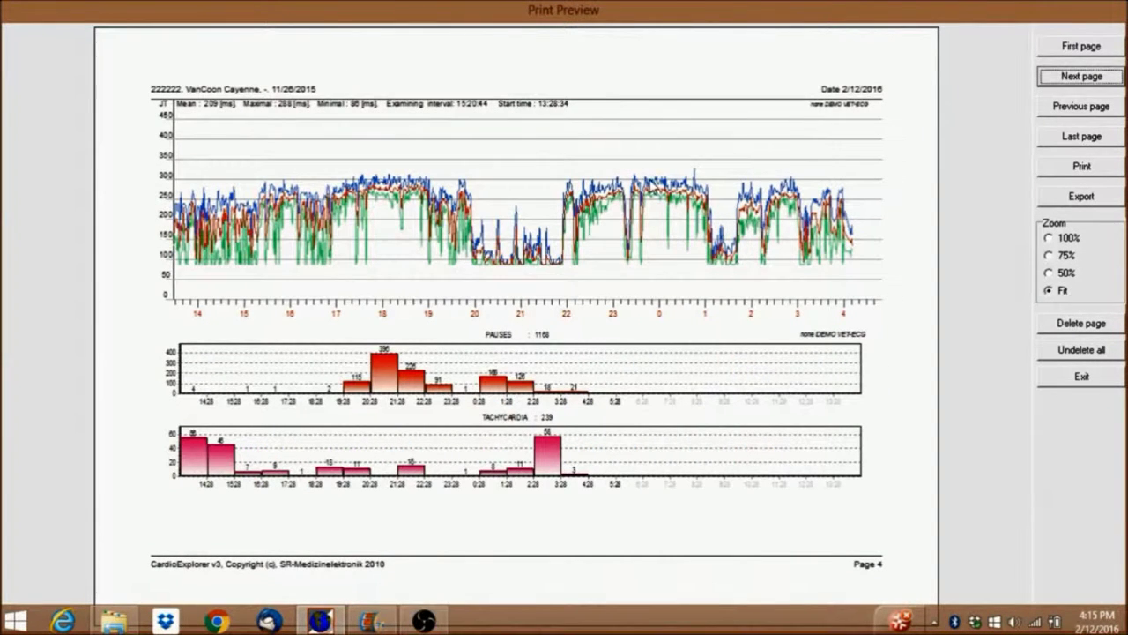
{"action": "right_click", "coordinate": [647, 182]}
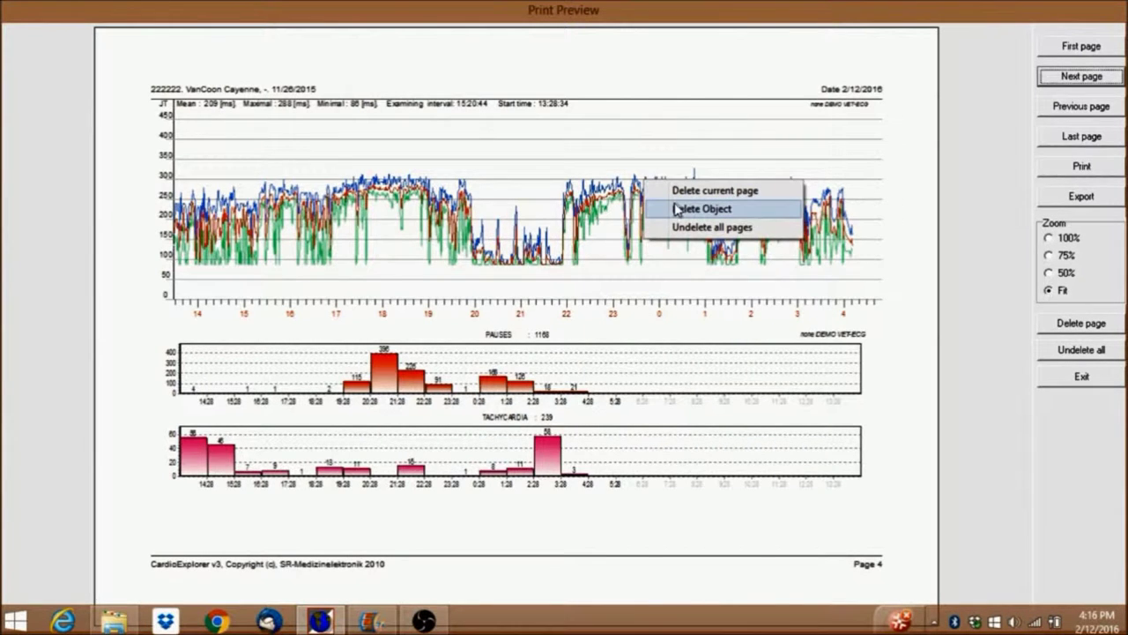
{"action": "left_click", "coordinate": [677, 211]}
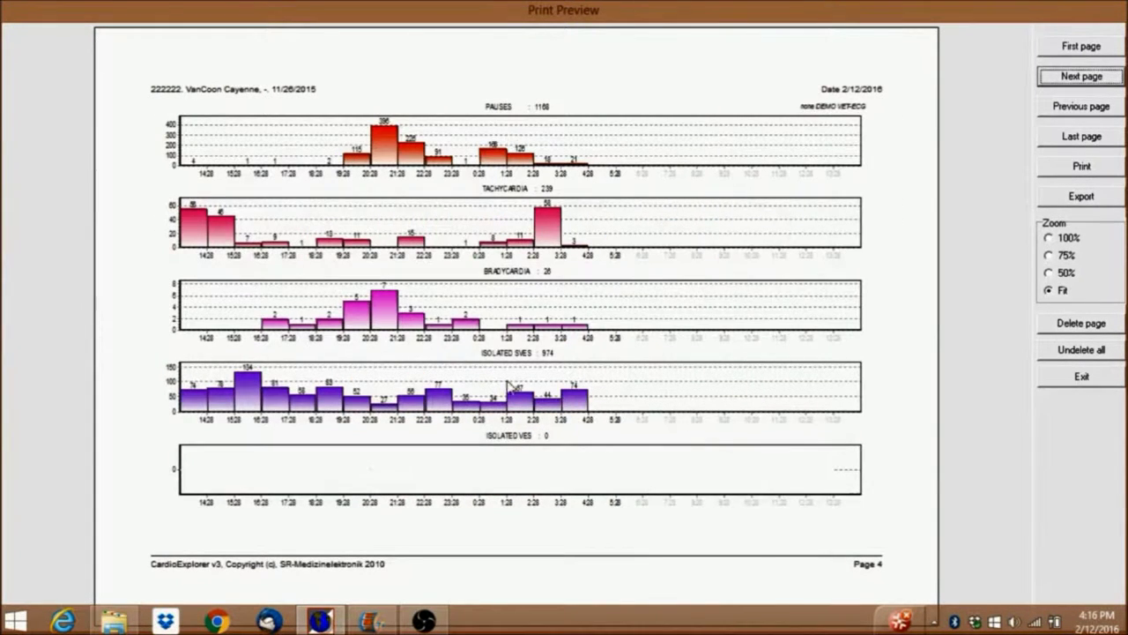
Delete the empty ISOLATED VES chart, view the ECG strip page, and exit the preview.
{"action": "right_click", "coordinate": [509, 489]}
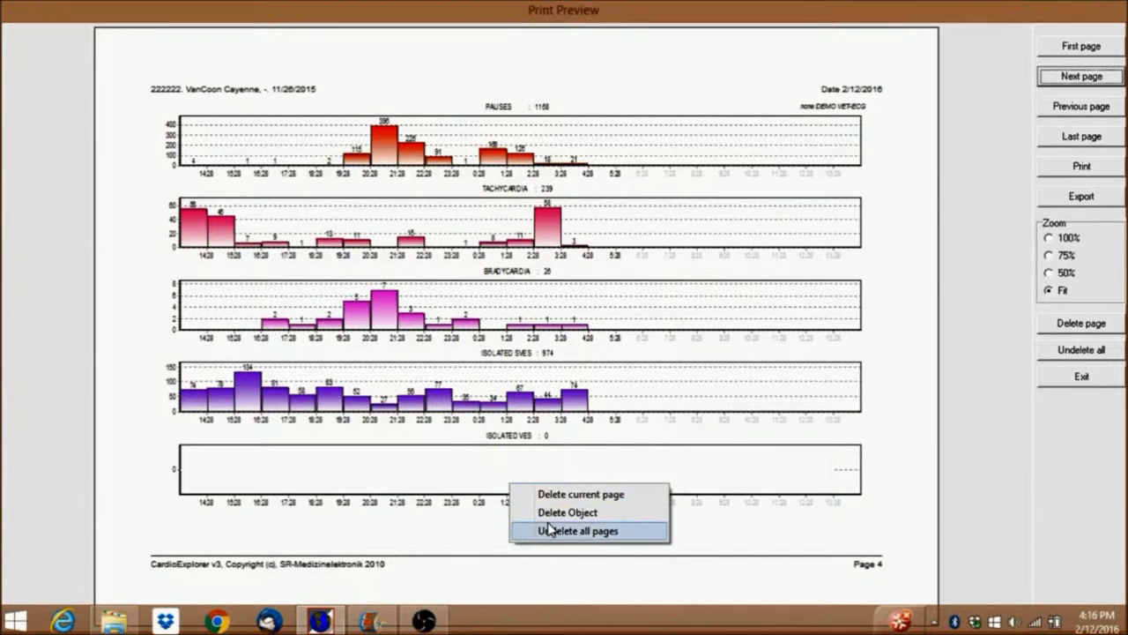
{"action": "left_click", "coordinate": [549, 514]}
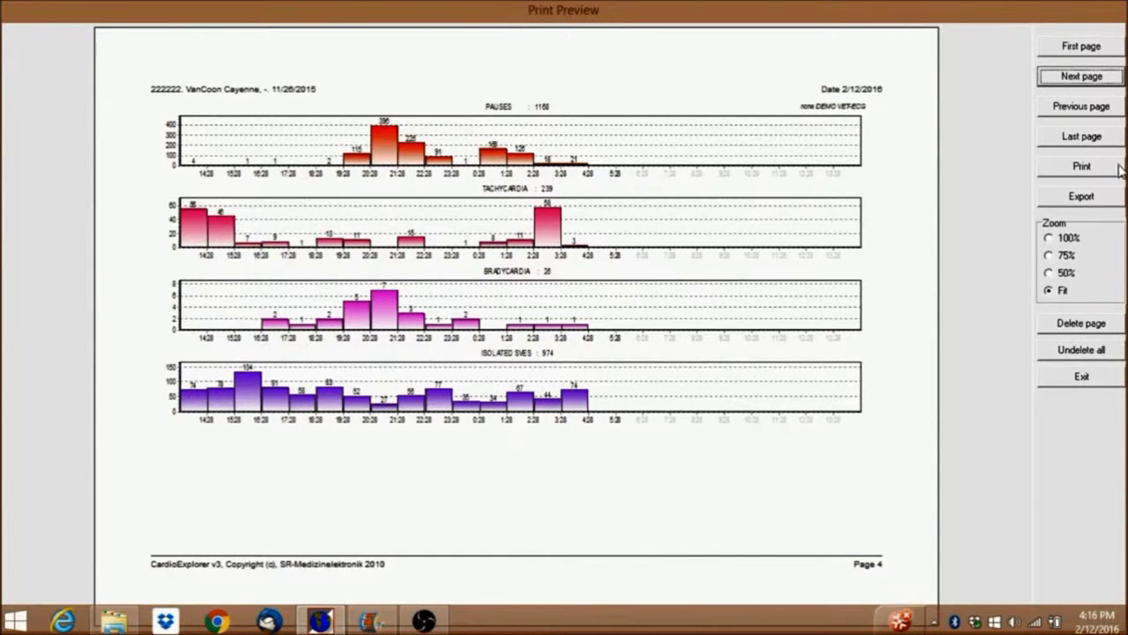
{"action": "left_click", "coordinate": [1062, 79]}
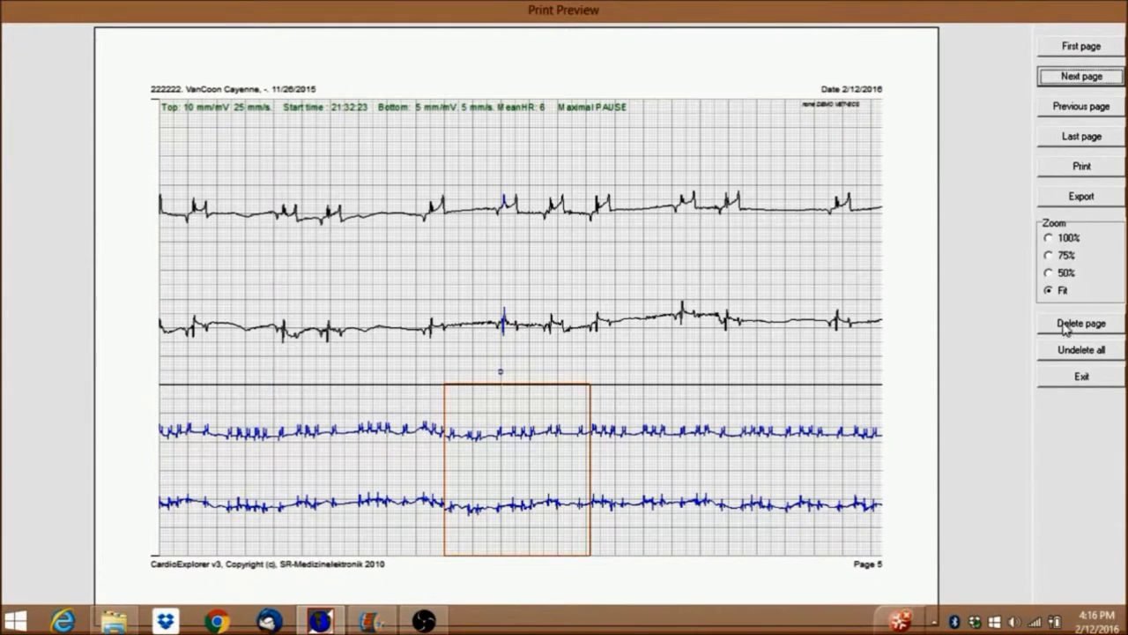
{"action": "left_click", "coordinate": [1063, 381]}
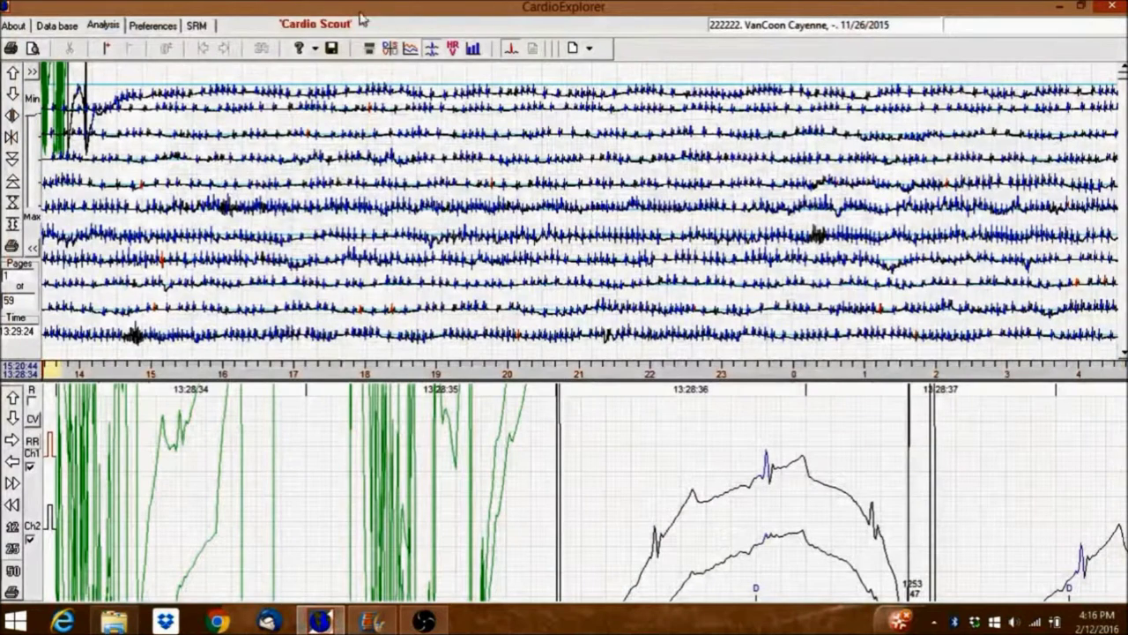
Open the patient's recording in the Data base view for editing.
{"action": "left_click", "coordinate": [58, 26]}
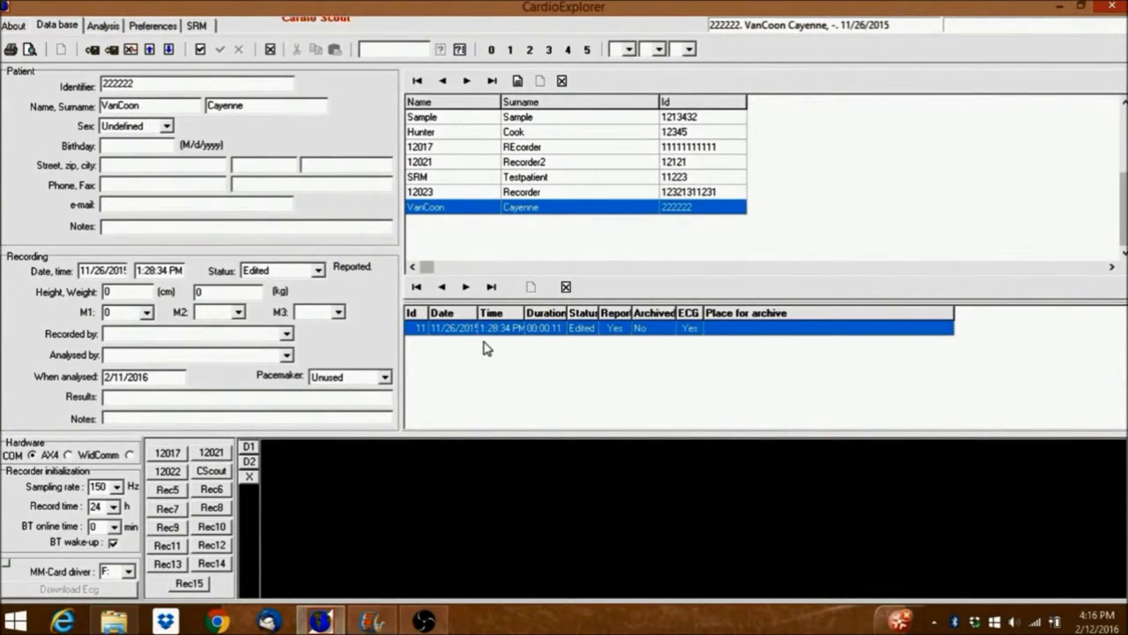
{"action": "left_click", "coordinate": [201, 50]}
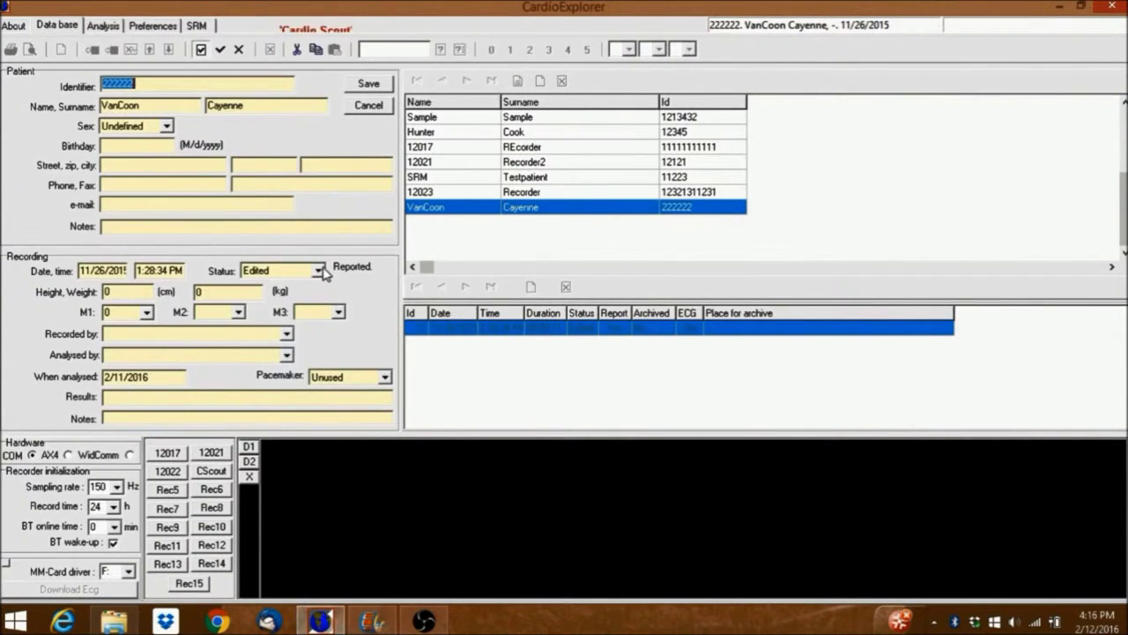